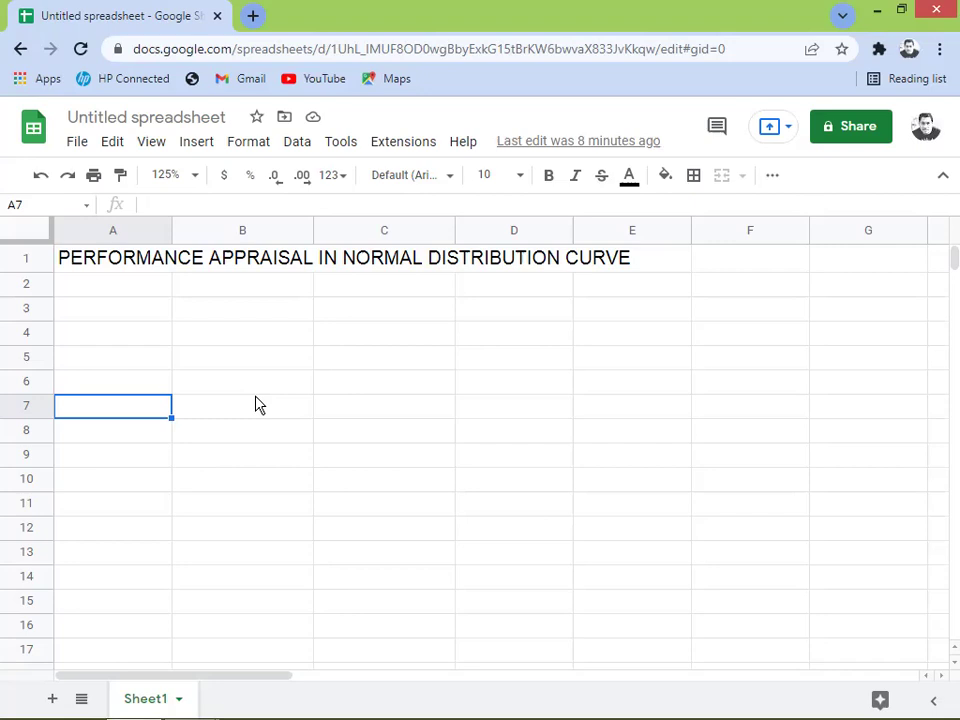
Enter the column heading SCORE in cell A7.
type("SC")
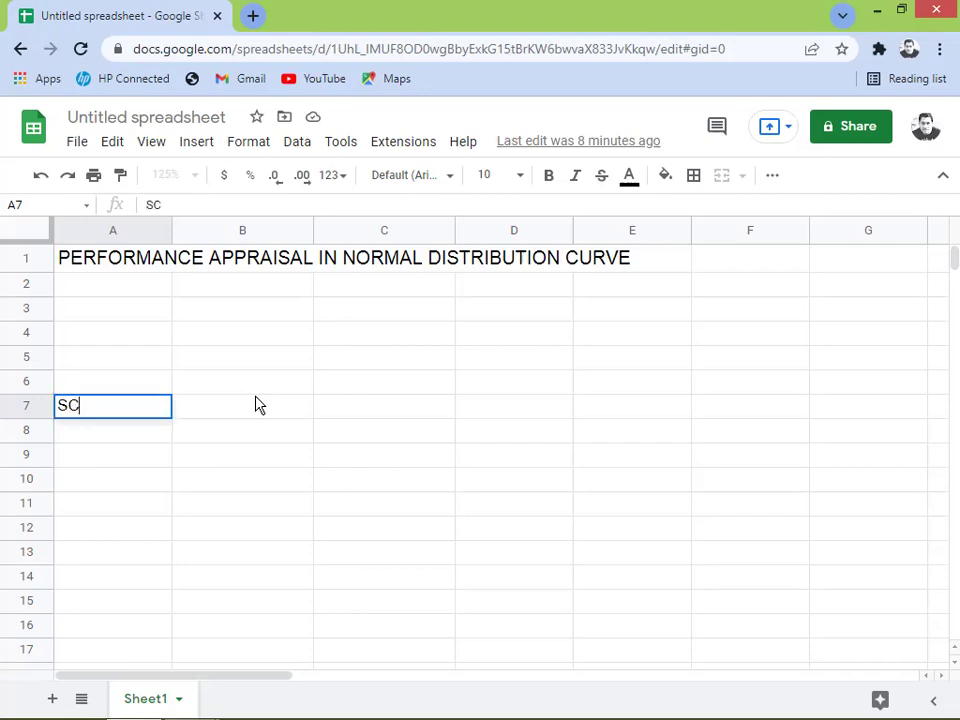
type("ORE")
key("Return")
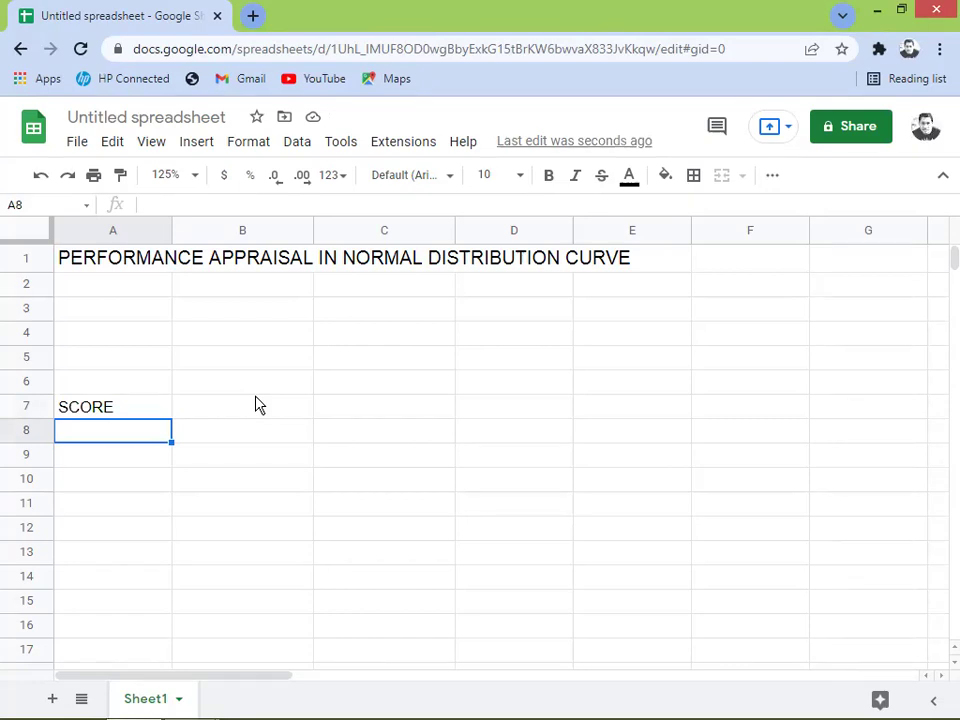
Enter the formula =RANDBETWEEN(45,75) in cell A8 to generate a random score.
type("=")
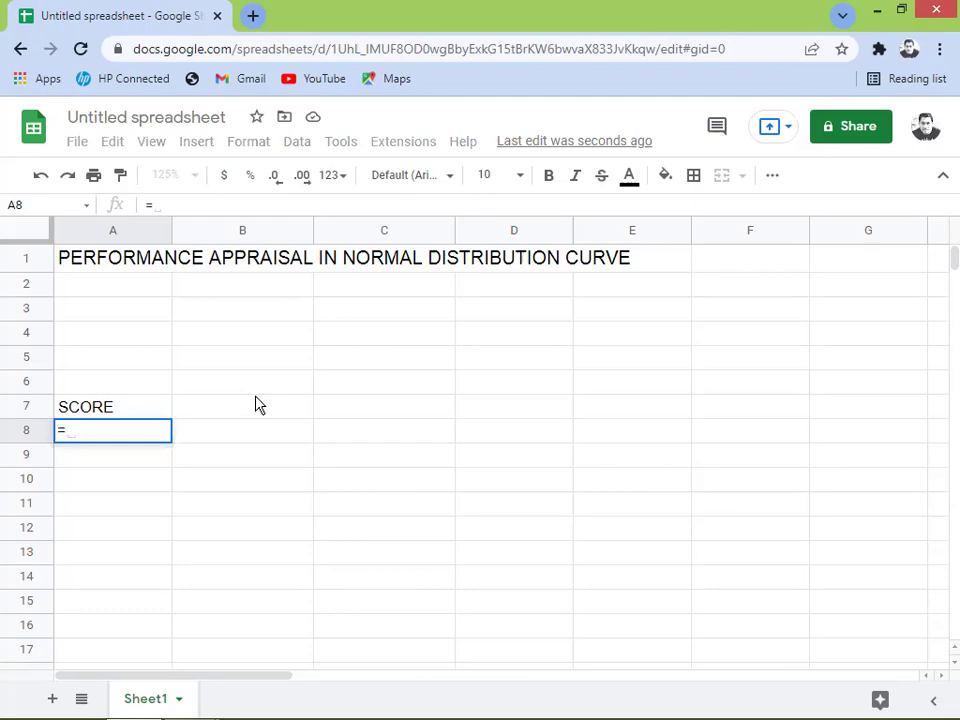
type("RAND")
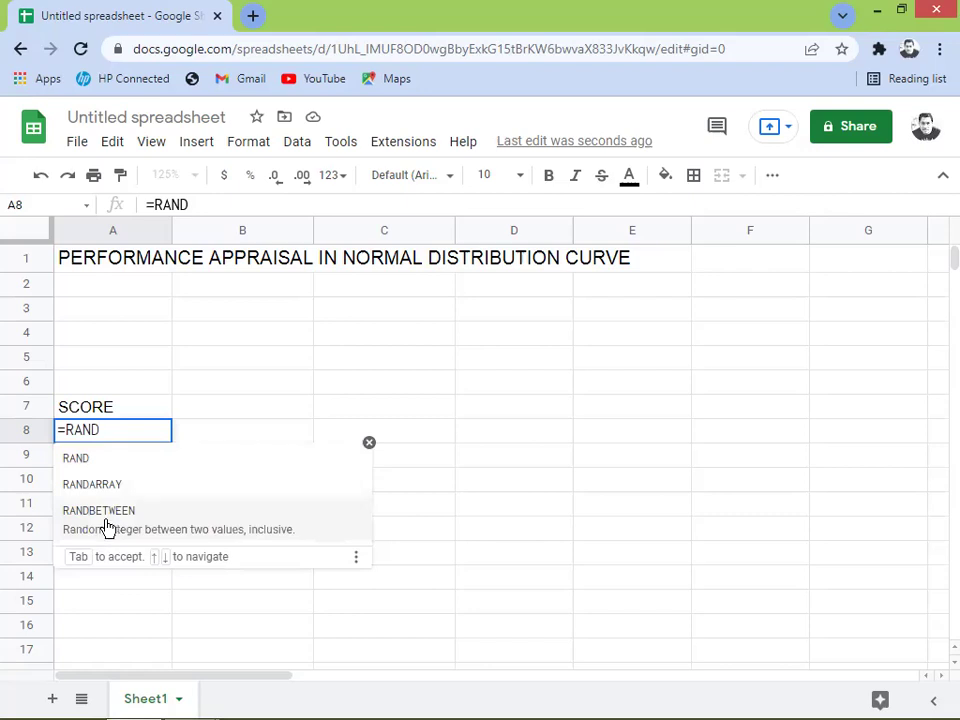
left_click(105, 517)
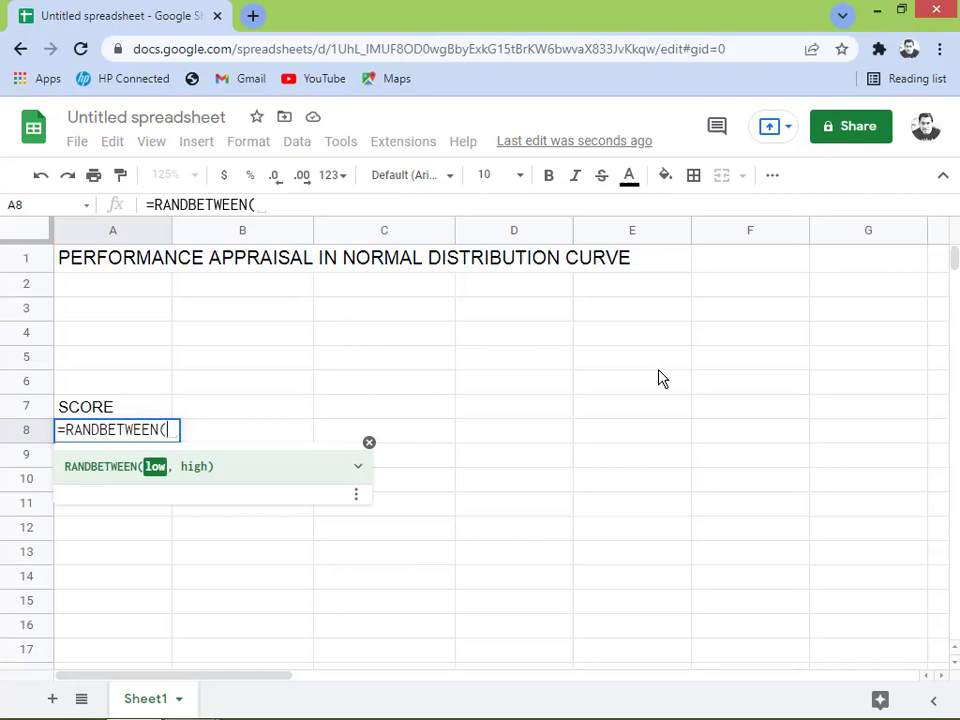
type("45")
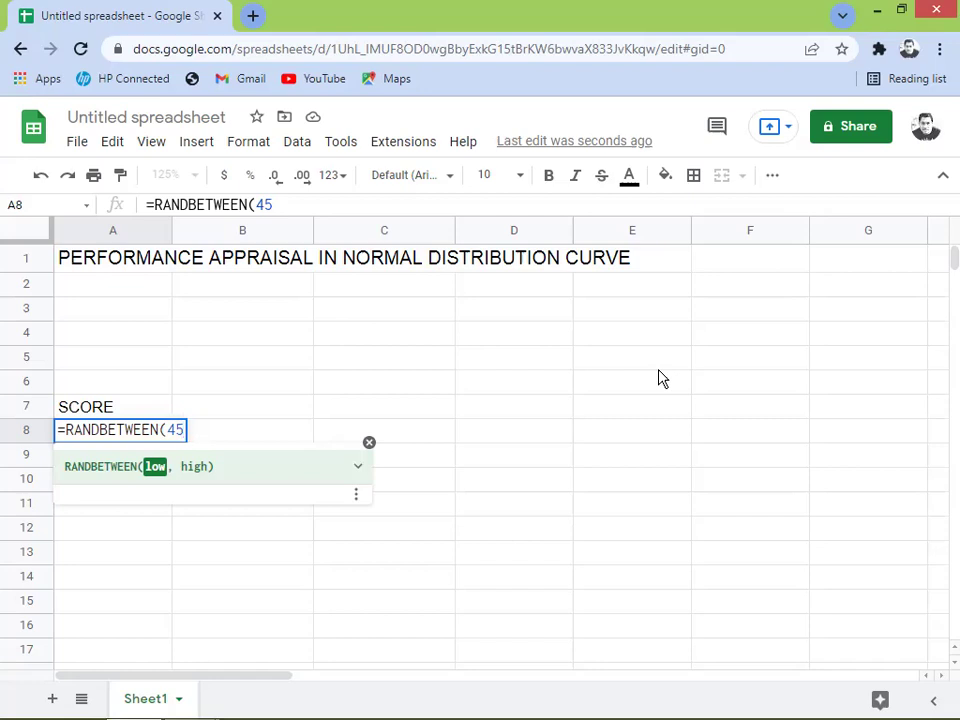
type(", ")
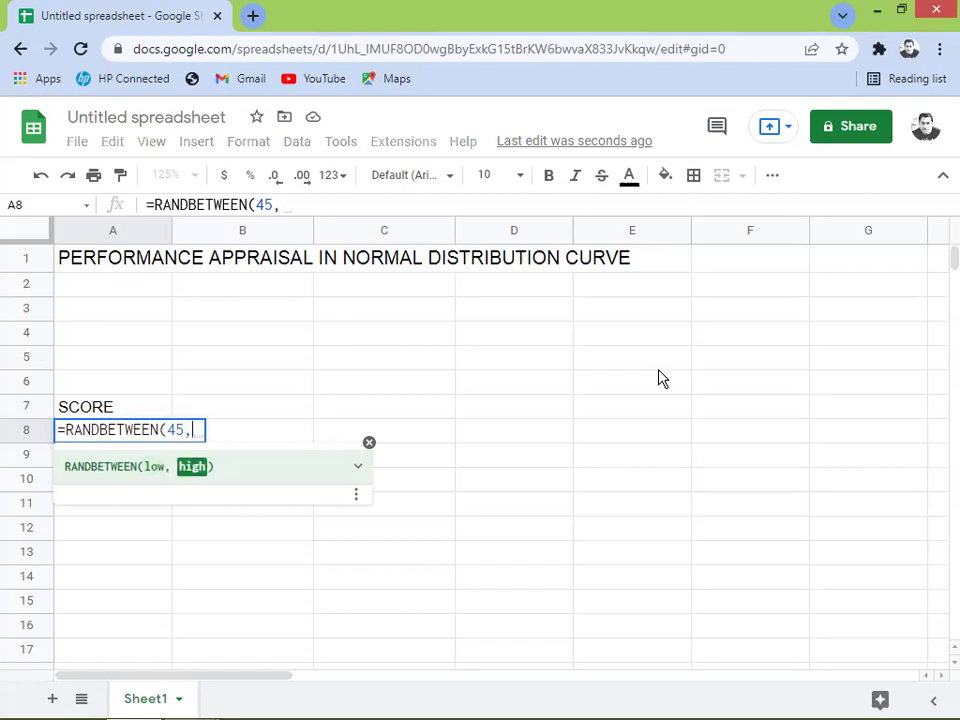
type("75")
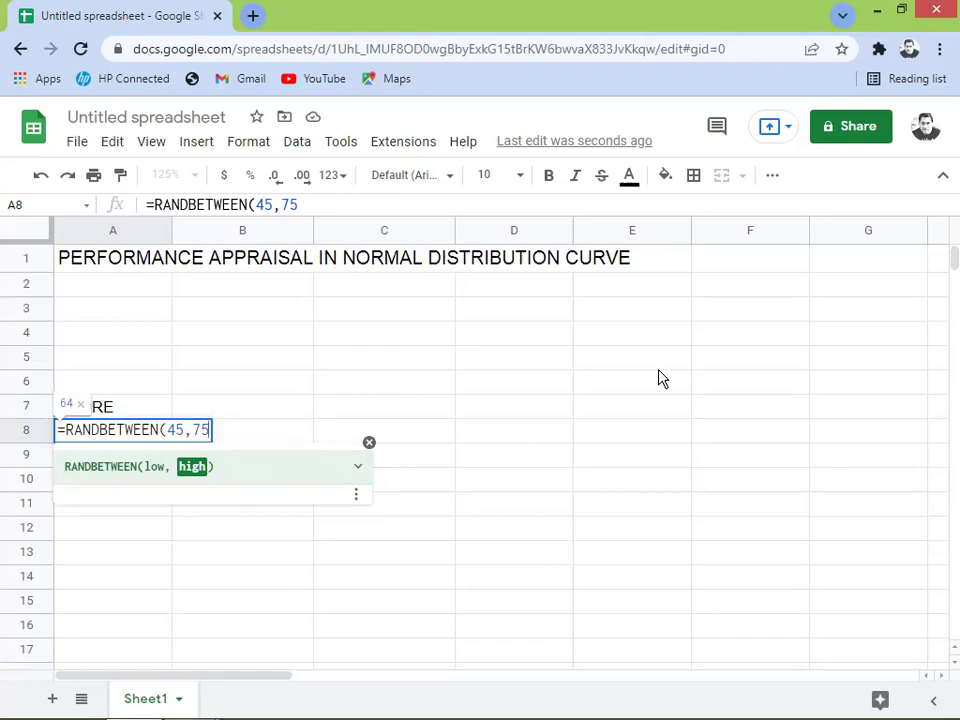
type(")")
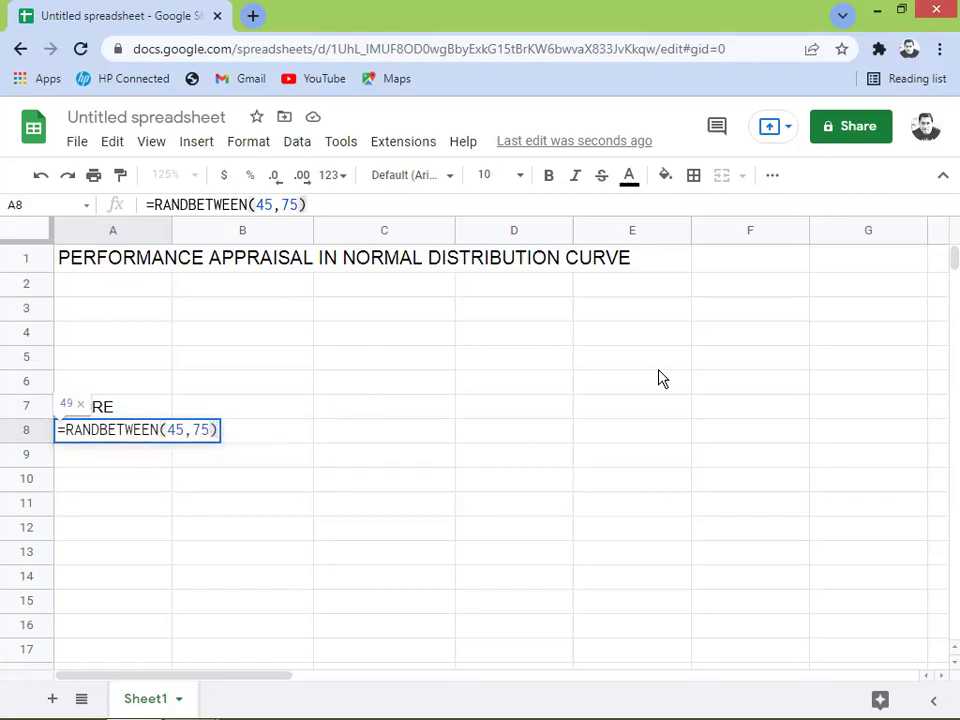
key("Return")
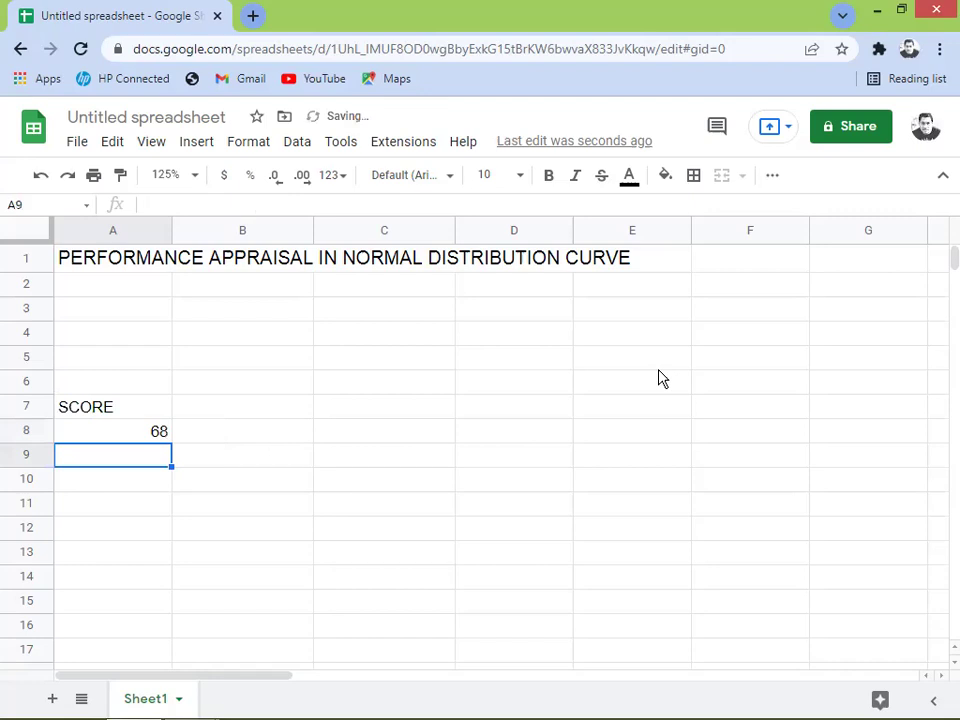
Fill the A8 formula down to A100 and replace the formulas in A8:A100 with their values only.
left_click(158, 435)
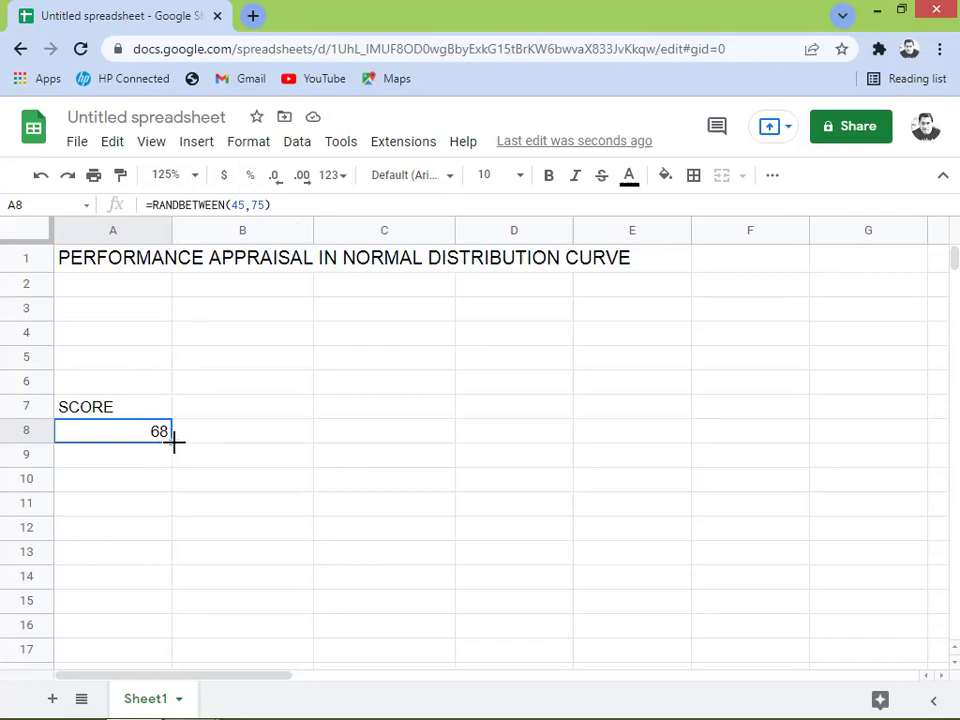
left_click_drag(174, 440, 150, 536)
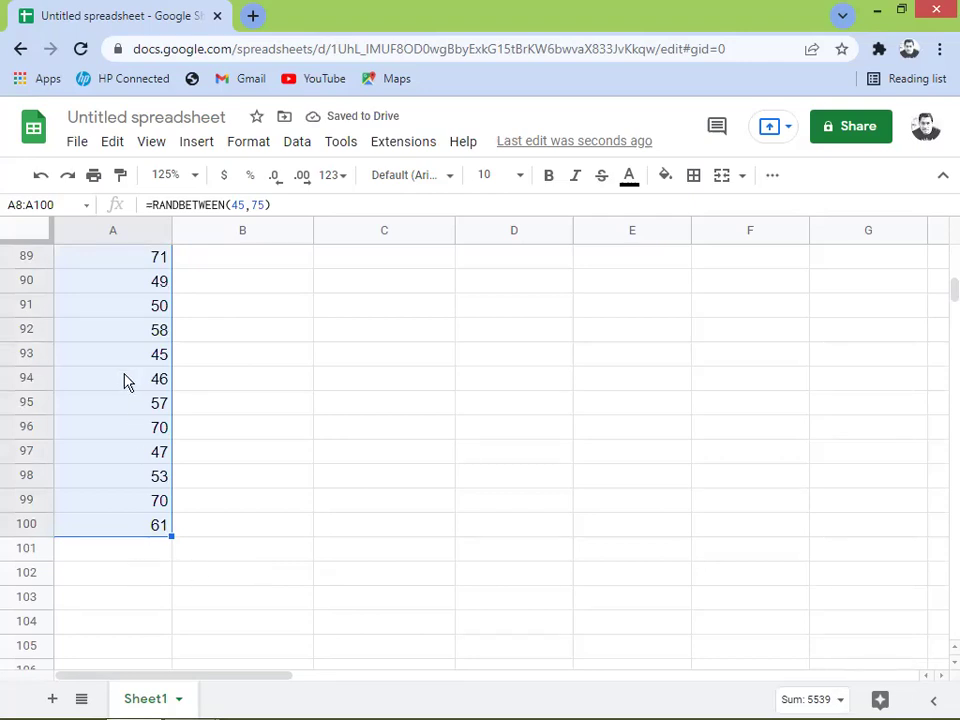
right_click(120, 321)
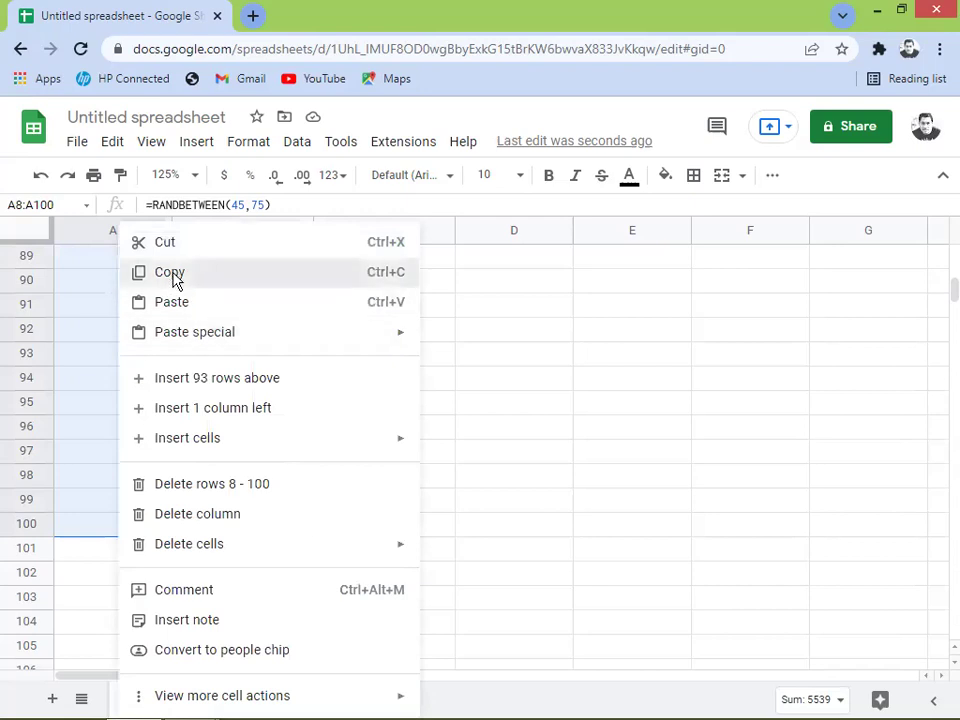
left_click(173, 276)
right_click(114, 328)
mouse_move(168, 341)
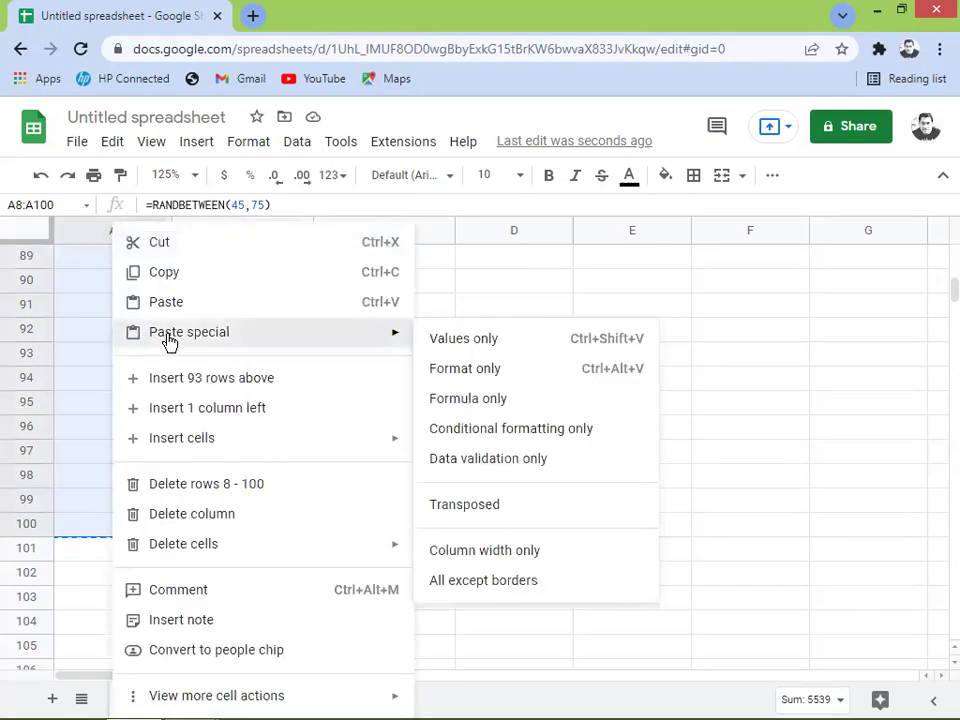
left_click(481, 340)
left_click(122, 379)
Sort the scores in range A8:A100 by column A in descending order (Z to A).
scroll(130, 375, "up", 2)
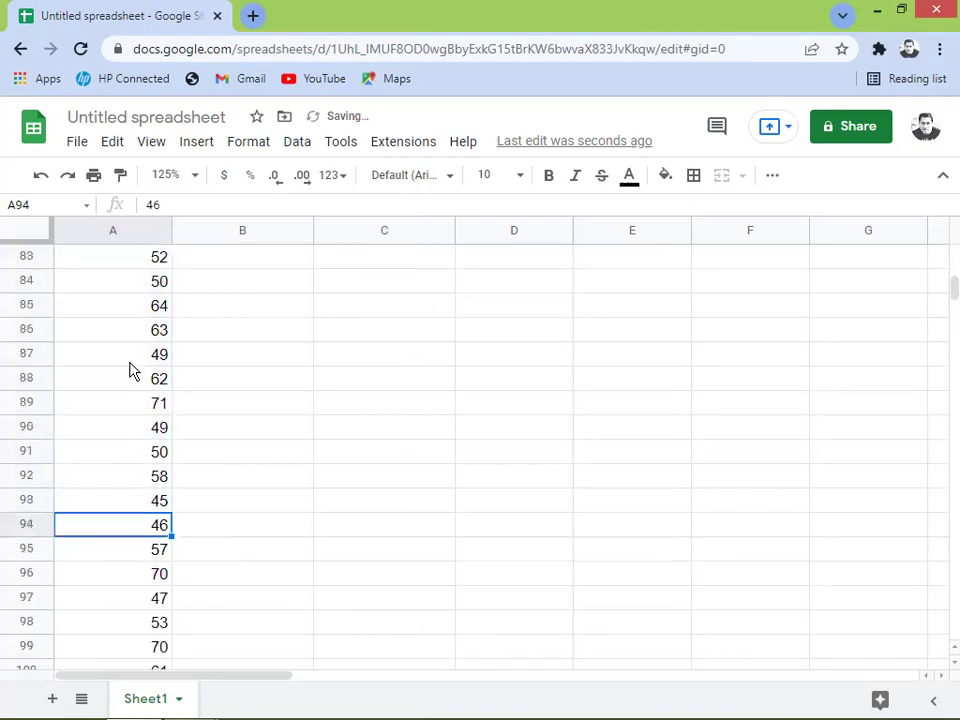
scroll(130, 371, "up", 6)
scroll(135, 346, "up", 6)
scroll(141, 335, "up", 3)
left_click(145, 330)
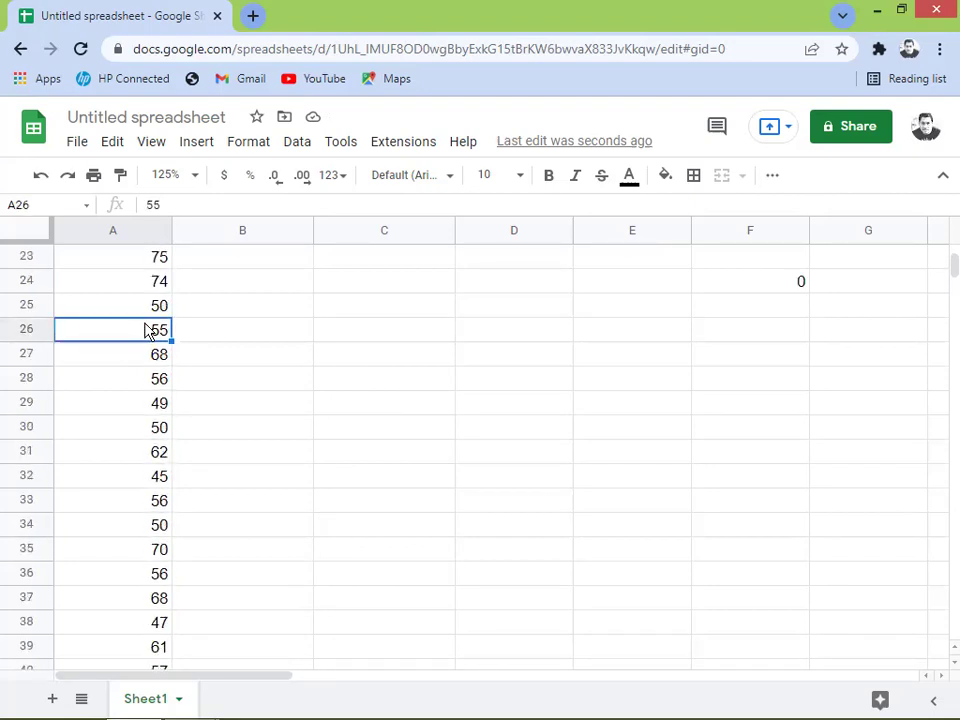
scroll(145, 330, "up", 4)
left_click(145, 330)
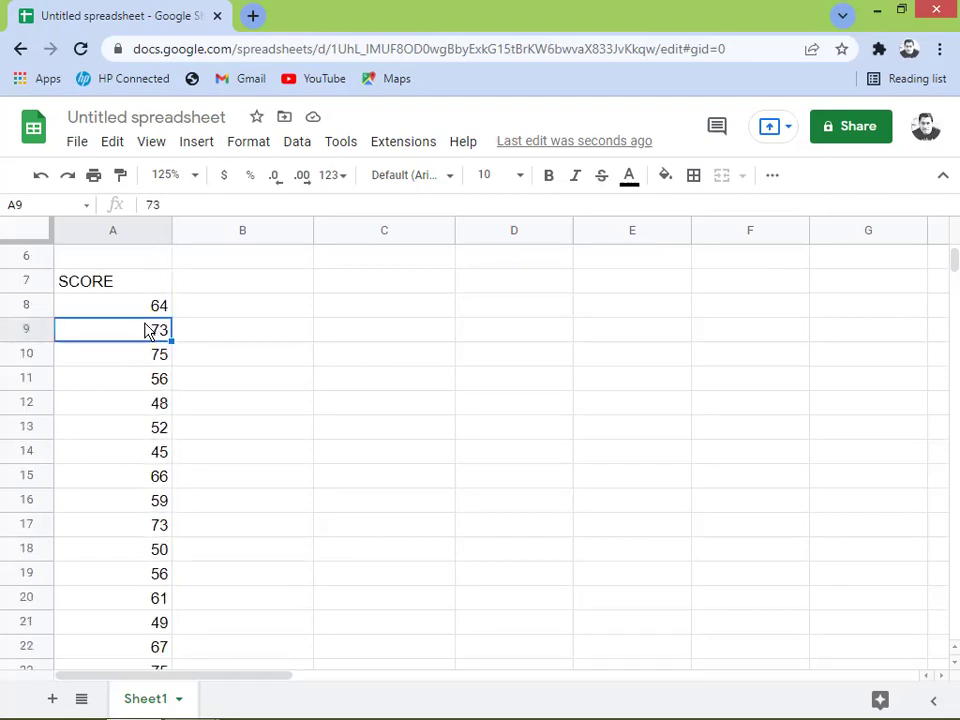
key("Up")
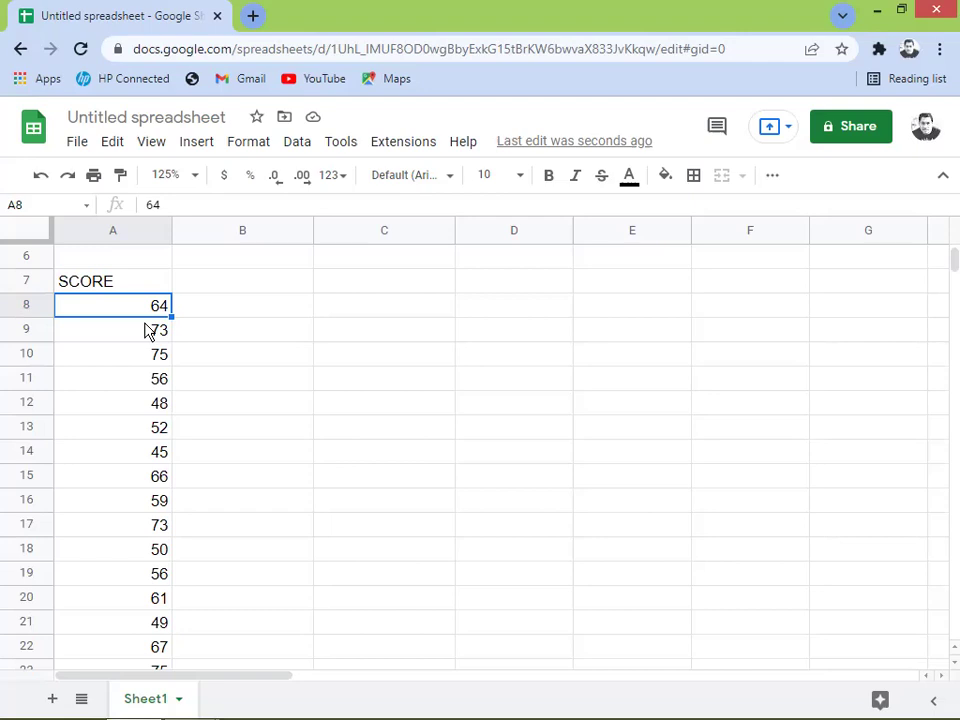
key("shift+Down")
key("shift+Down")
key("shift+Down")
key("shift+Down")
key("shift+Down")
key("shift+Down")
key("shift+Down")
key("shift+Down")
key("shift+Down")
key("shift+Down")
key("shift+Down")
key("shift+Down")
key("shift+Down")
key("shift+Down")
key("shift+Down")
key("shift+Down")
key("shift+Down")
key("shift+Down")
key("shift+Down")
key("shift+Down")
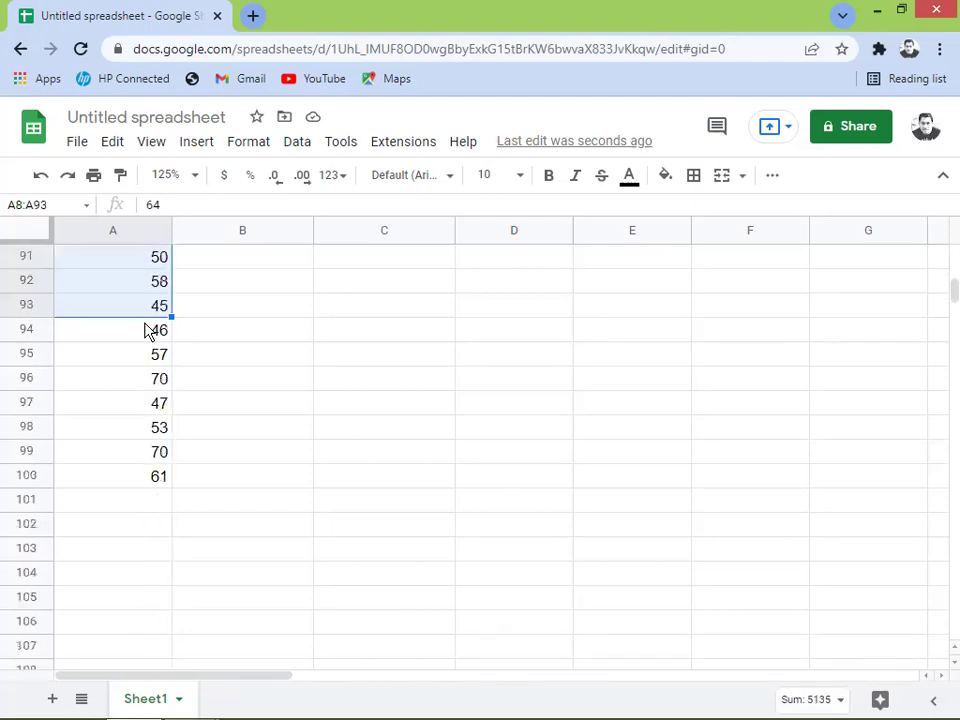
key("shift+Down")
key("shift+Down")
key("shift+Down")
key("shift+Down")
key("shift+Down")
key("shift+Down")
key("shift+Down")
key("shift+Down")
key("shift+Down")
key("shift+Down")
key("shift+Down")
key("shift+Down")
key("shift+Down")
key("shift+Down")
key("shift+Down")
key("shift+Down")
key("shift+Down")
key("shift+Up")
key("shift+Up")
key("shift+Up")
key("shift+Up")
key("shift+Up")
key("shift+Up")
key("shift+Up")
key("shift+Up")
key("shift+Up")
key("shift+Up")
key("shift+Up")
key("shift+Up")
key("shift+Up")
key("shift+Up")
key("shift+Up")
key("shift+Up")
key("shift+Up")
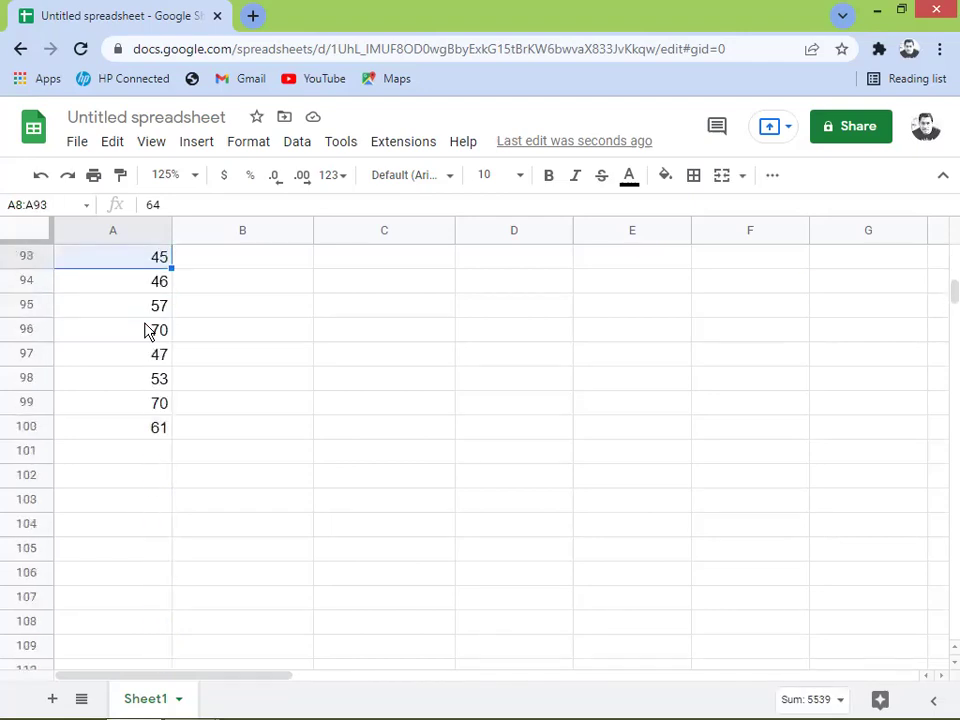
key("shift+Down")
key("shift+Down")
key("shift+Down")
key("shift+Down")
key("shift+Down")
key("shift+Down")
key("shift+Down")
key("shift+Down")
key("shift+Down")
key("shift+Down")
key("shift+Down")
key("shift+Up")
key("shift+Up")
key("shift+Up")
key("shift+Up")
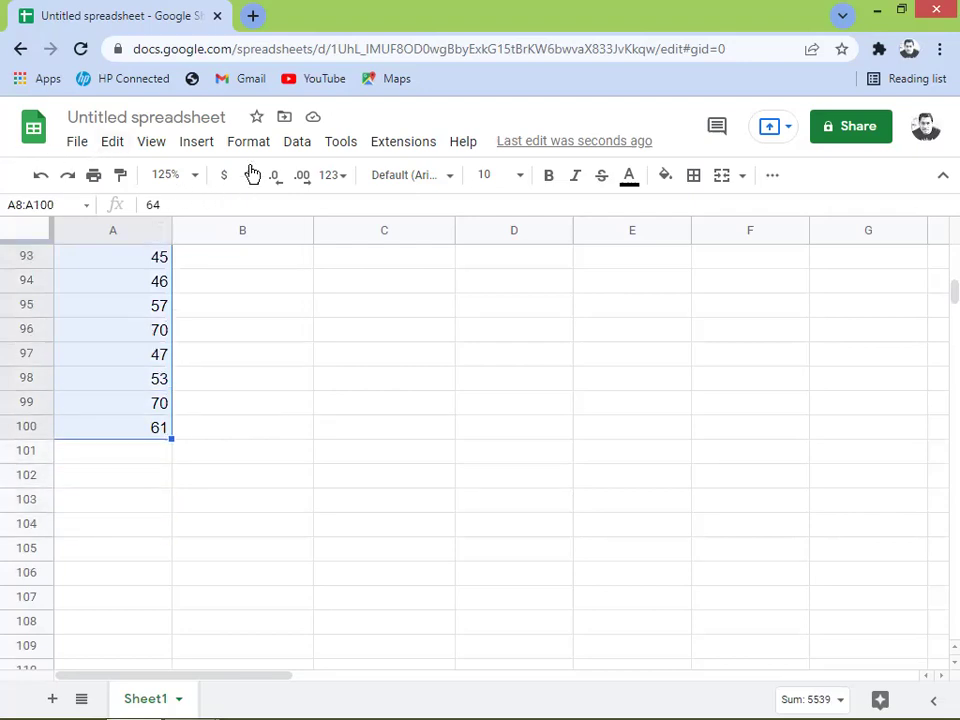
left_click(296, 145)
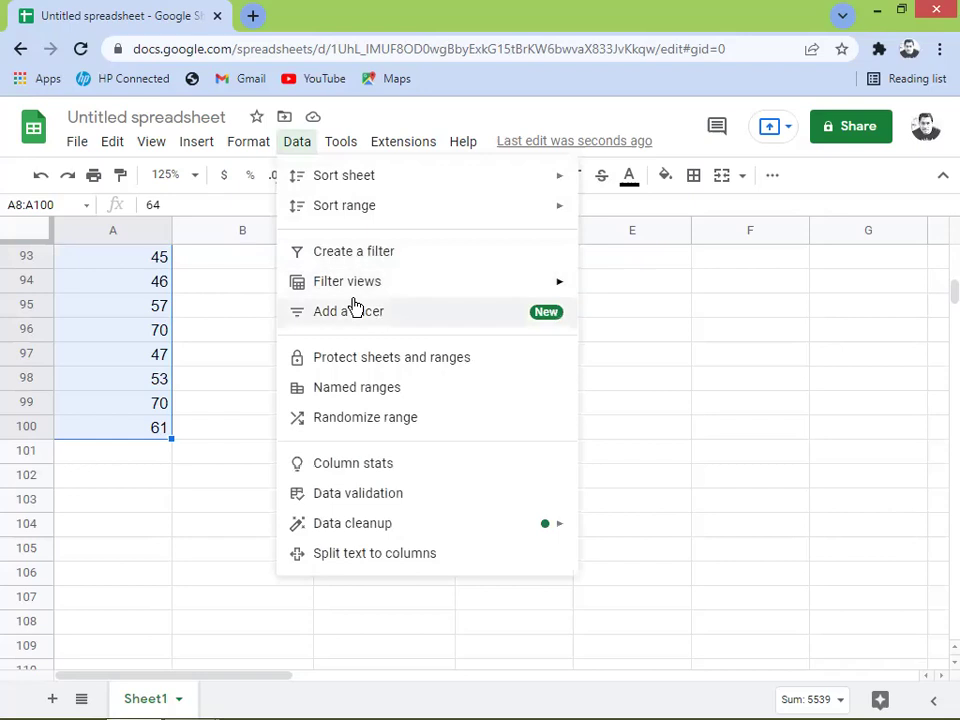
mouse_move(354, 208)
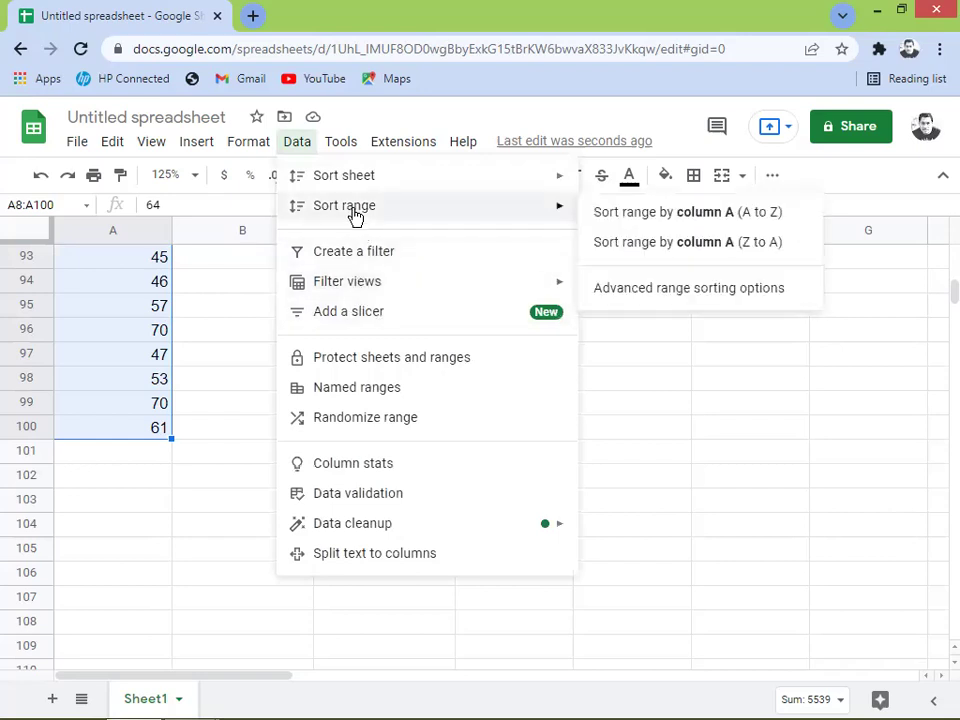
left_click(635, 242)
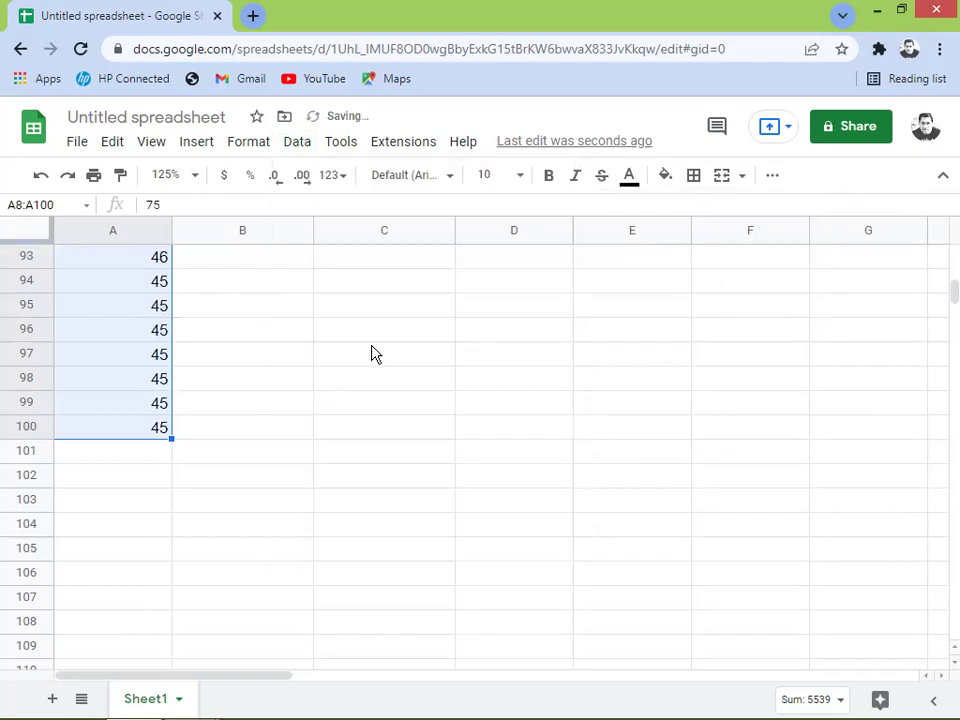
Enter the label MEAN in cell A2, directly below the sheet title.
left_click(150, 432)
key("Page_Up")
key("ctrl+Up")
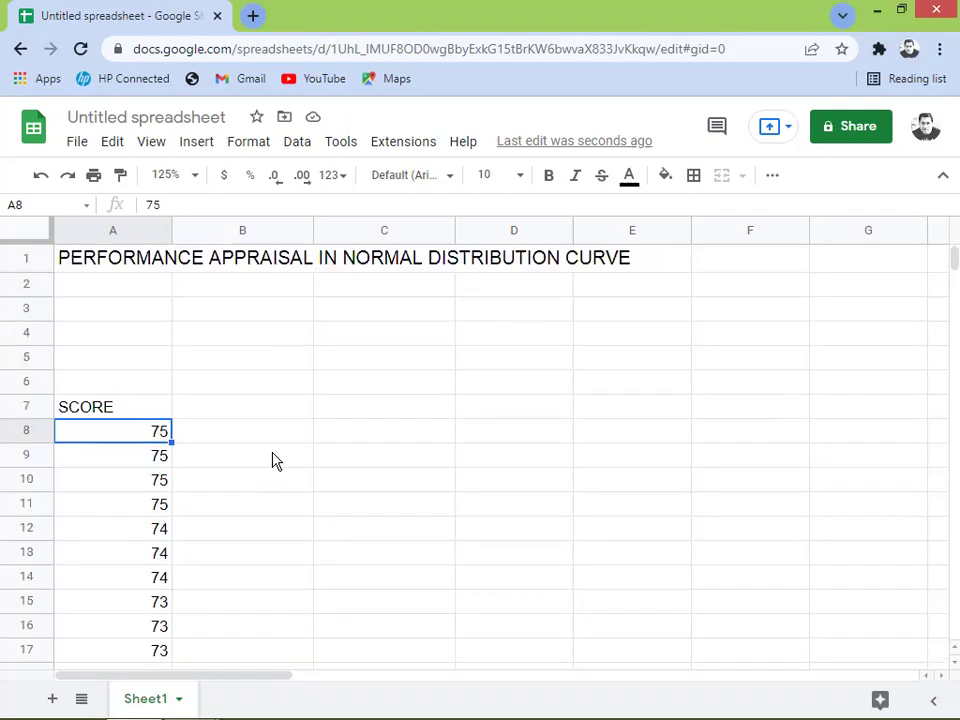
key("Up")
key("Down")
key("Down")
key("Down")
key("Up")
key("Up")
key("Up")
key("Up")
key("Up")
key("Up")
key("Up")
key("Up")
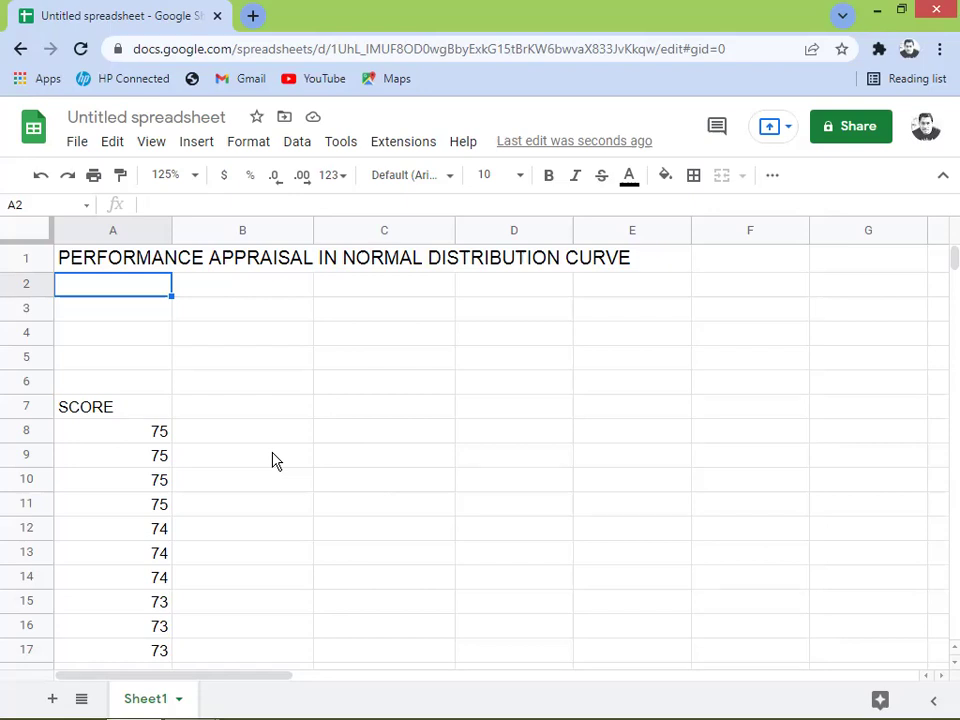
type("MEAN")
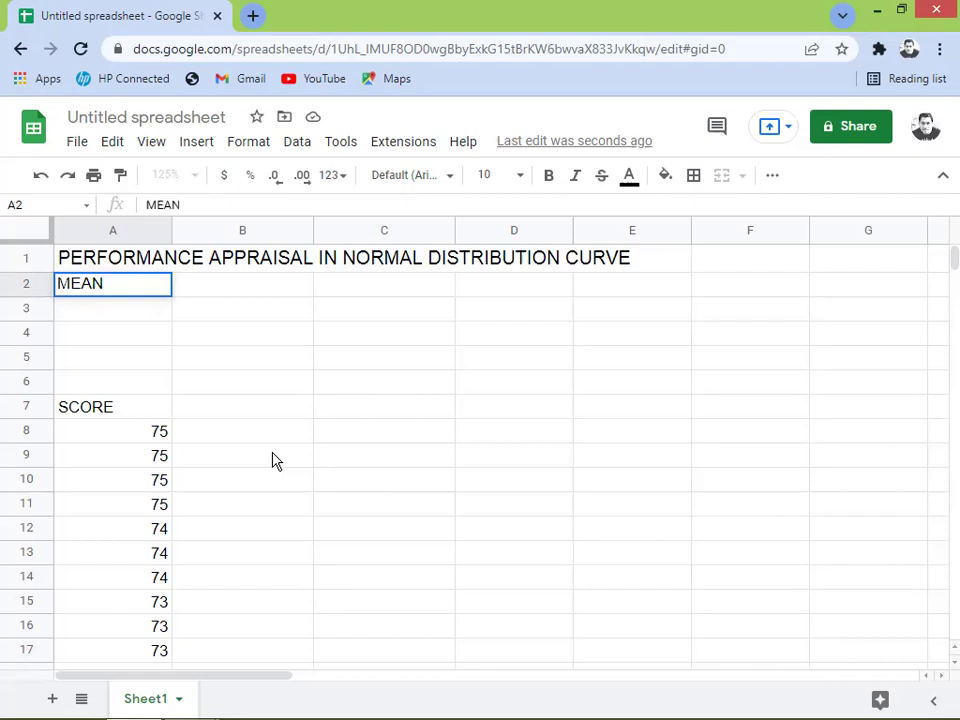
key("Tab")
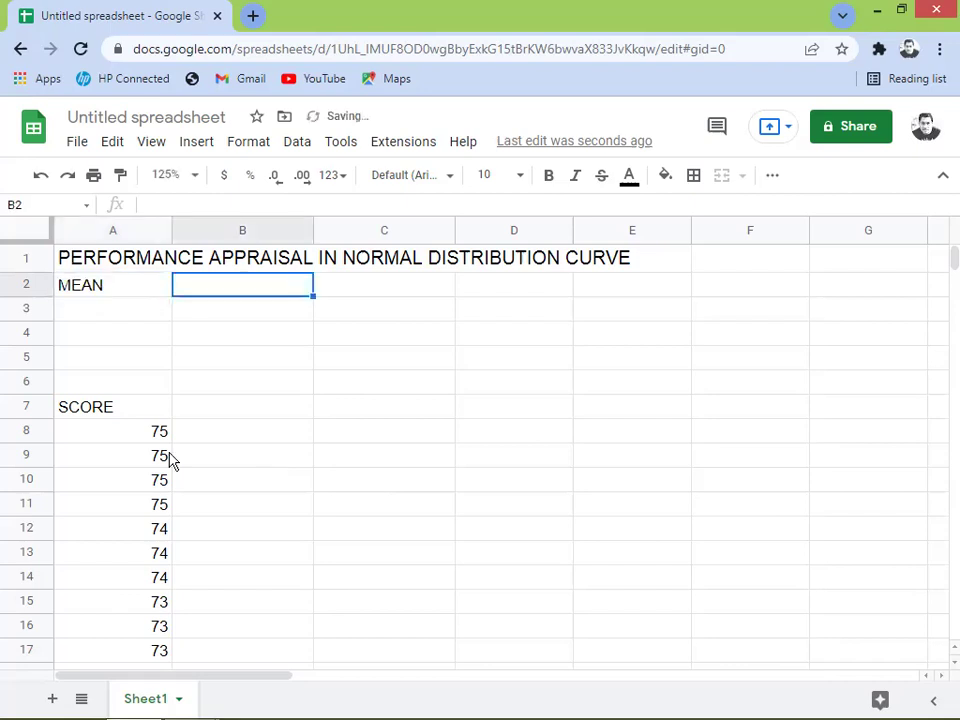
Enter the formula =AVERAGE(A8:A100) in cell B2, next to the MEAN label.
left_click_drag(126, 440, 146, 601)
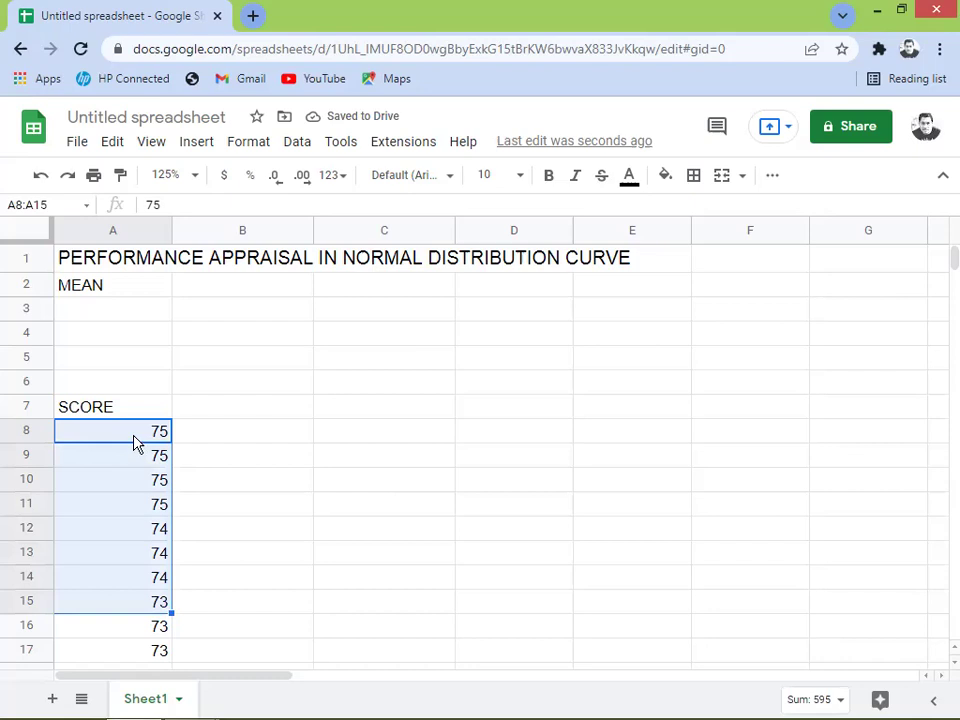
left_click(213, 290)
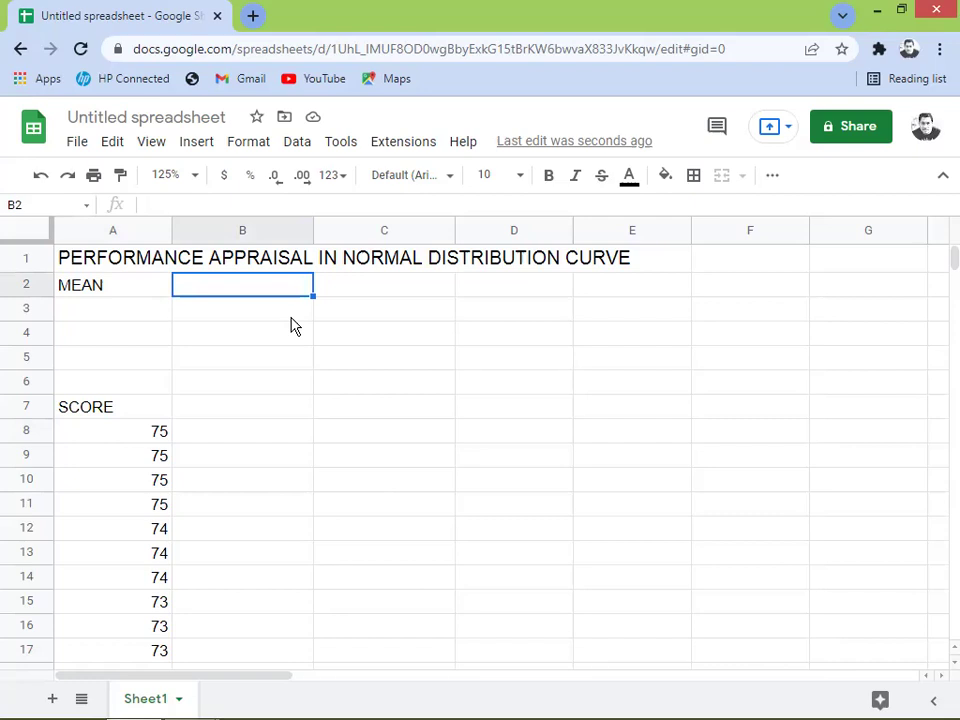
type("=A")
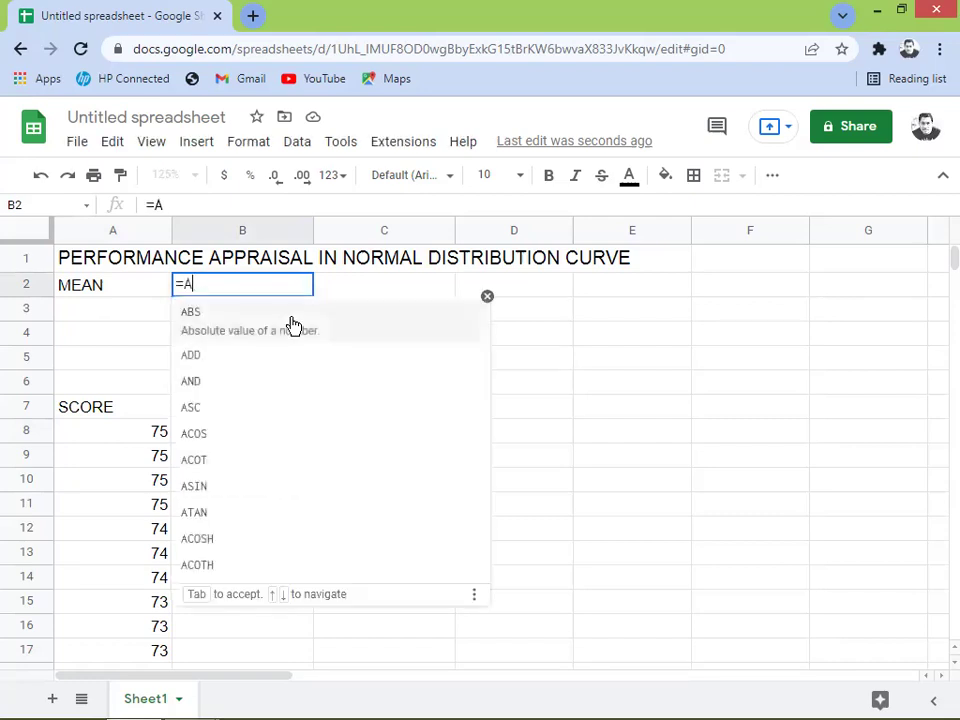
type("VERA")
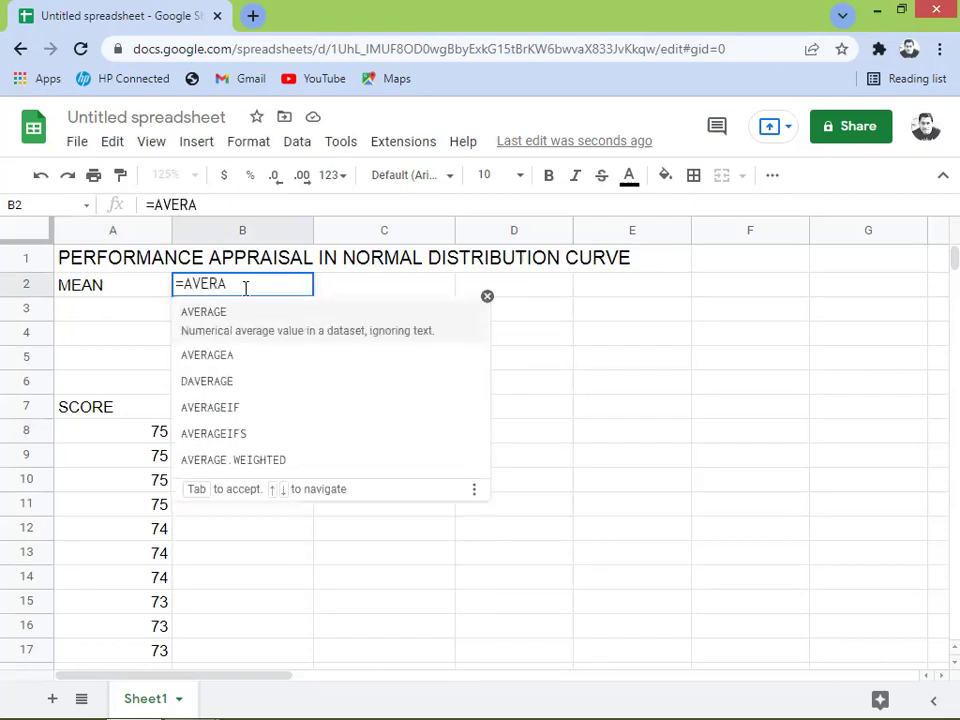
left_click(191, 322)
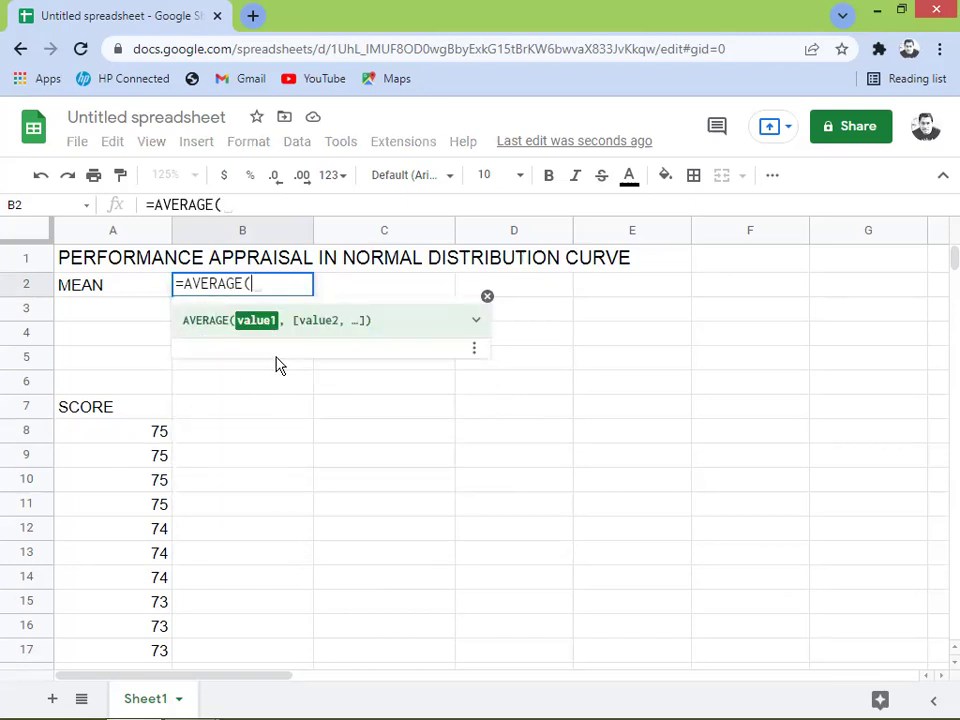
mouse_move(139, 444)
left_mouse_down()
mouse_move(110, 707)
mouse_move(135, 626)
mouse_move(137, 458)
left_mouse_up()
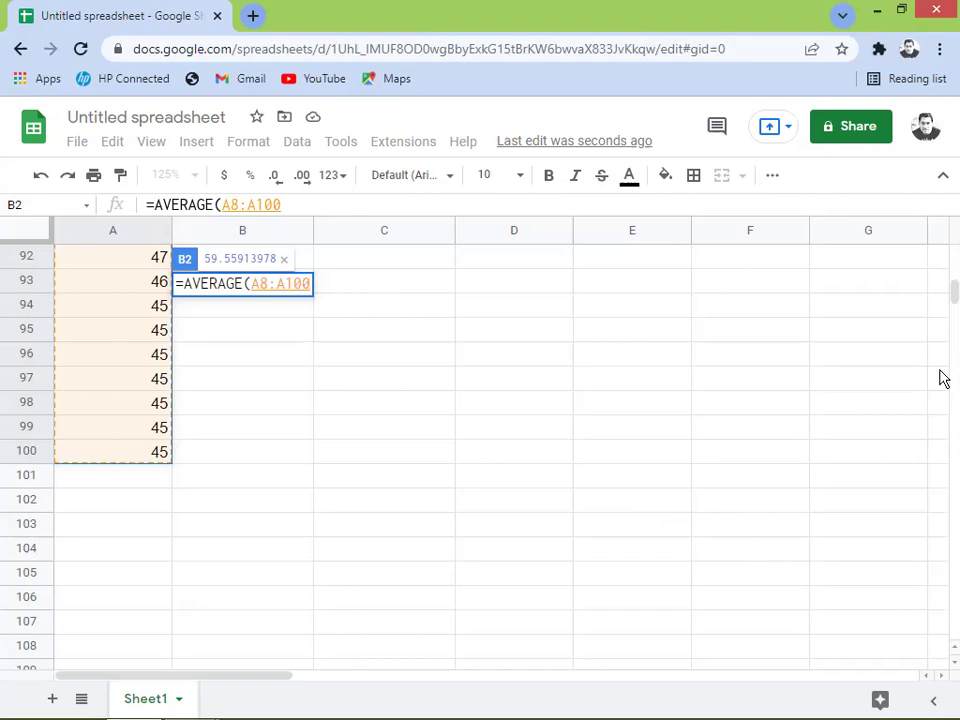
left_click_drag(945, 287, 943, 246)
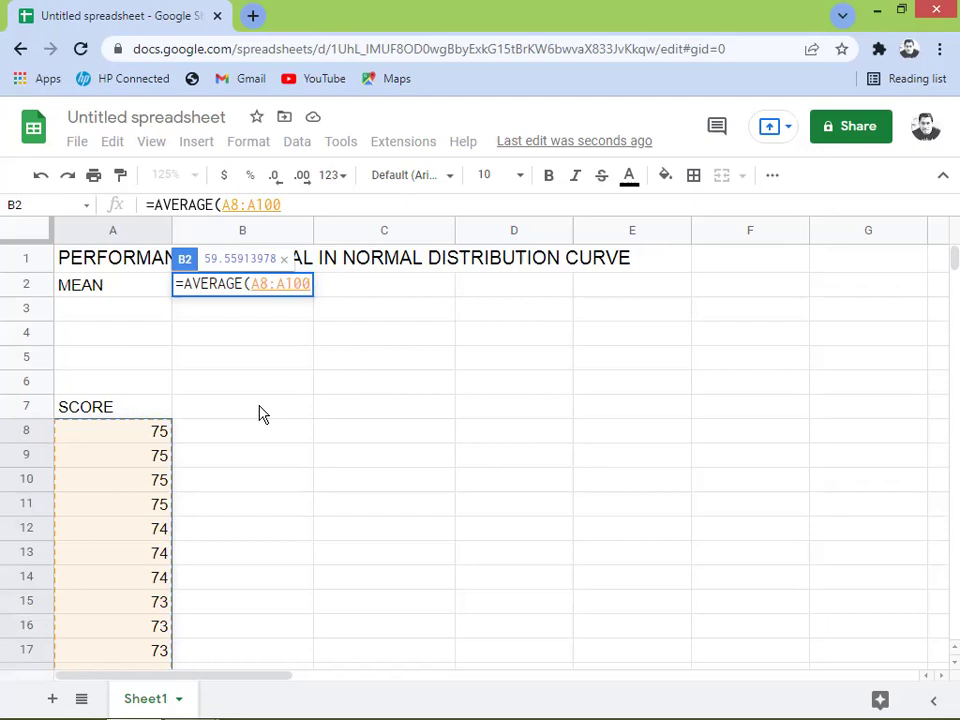
type(")")
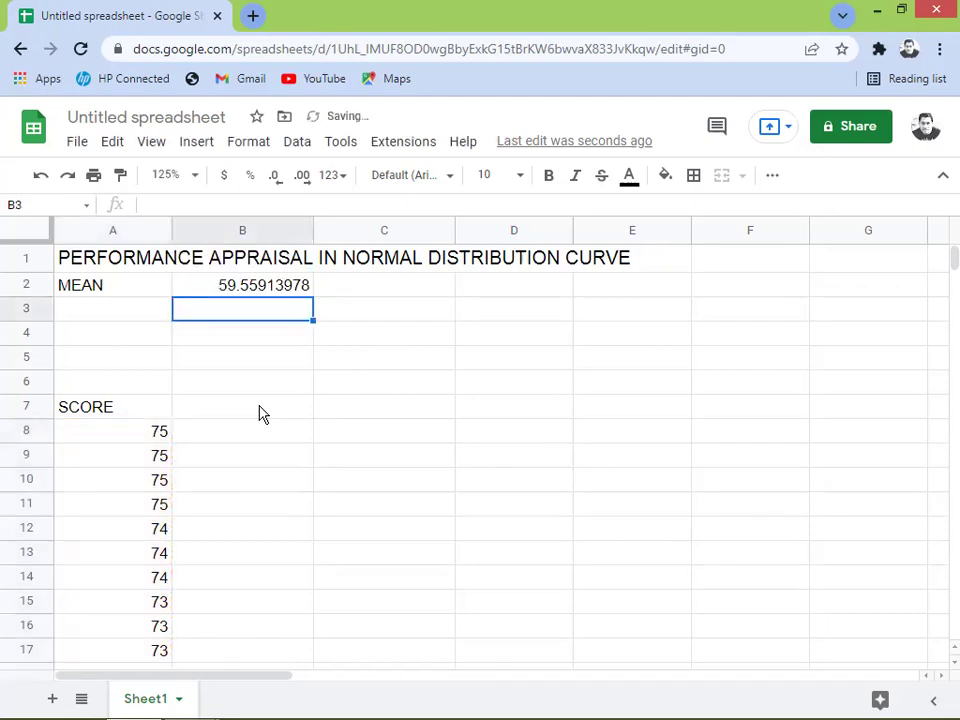
Reduce the number format of the mean in cell B2 to zero decimal places.
key("Up")
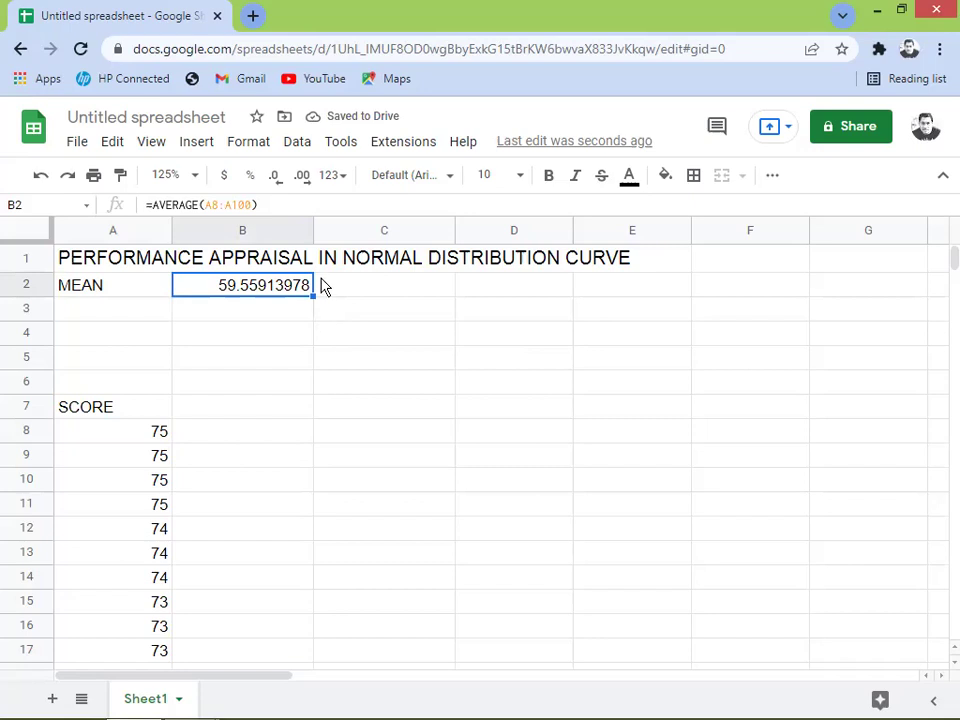
left_click(276, 181)
left_click(276, 181)
left_click(276, 181)
left_click(276, 181)
left_click(276, 181)
left_click(275, 181)
left_click(275, 181)
left_click(275, 181)
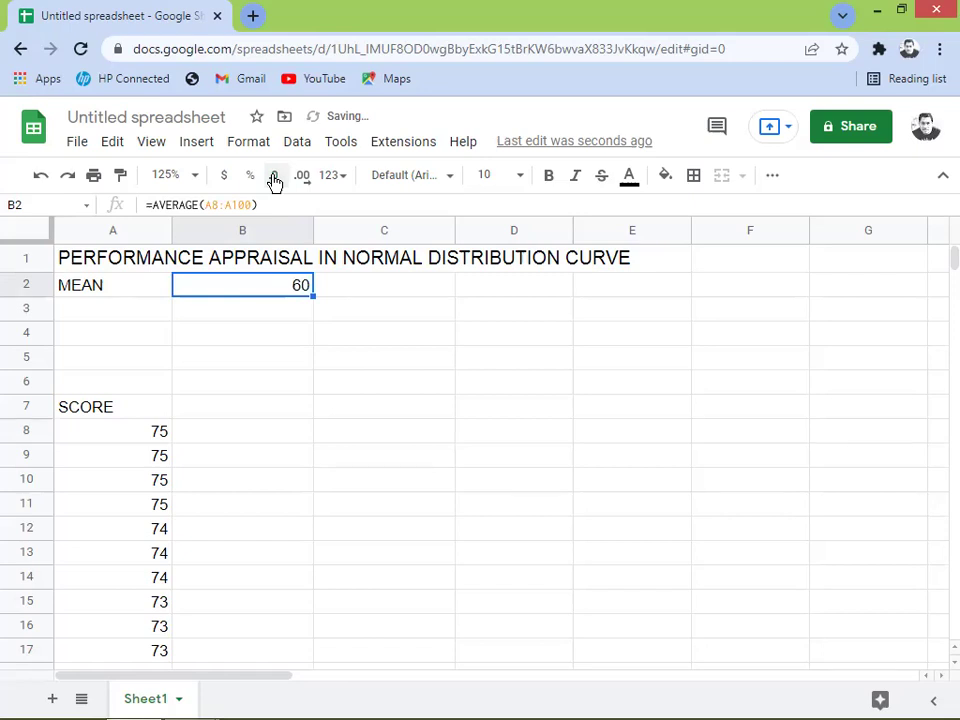
Enter the label SIGMA in cell A3, directly below the MEAN label.
key("Down")
key("Left")
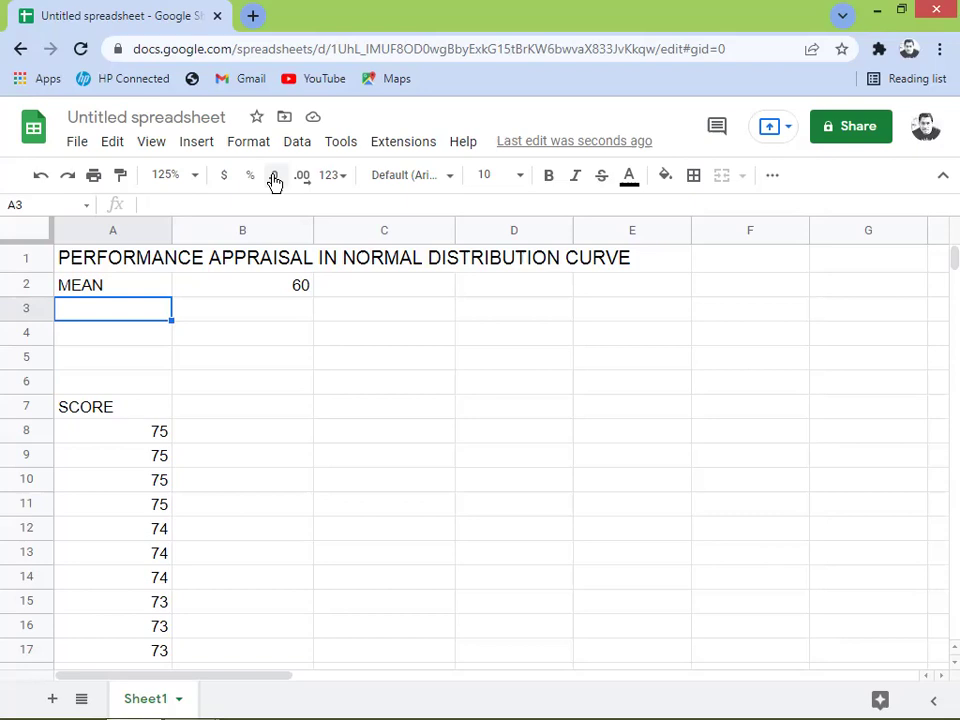
type("SIGN")
key("BackSpace")
type("MA")
key("Tab")
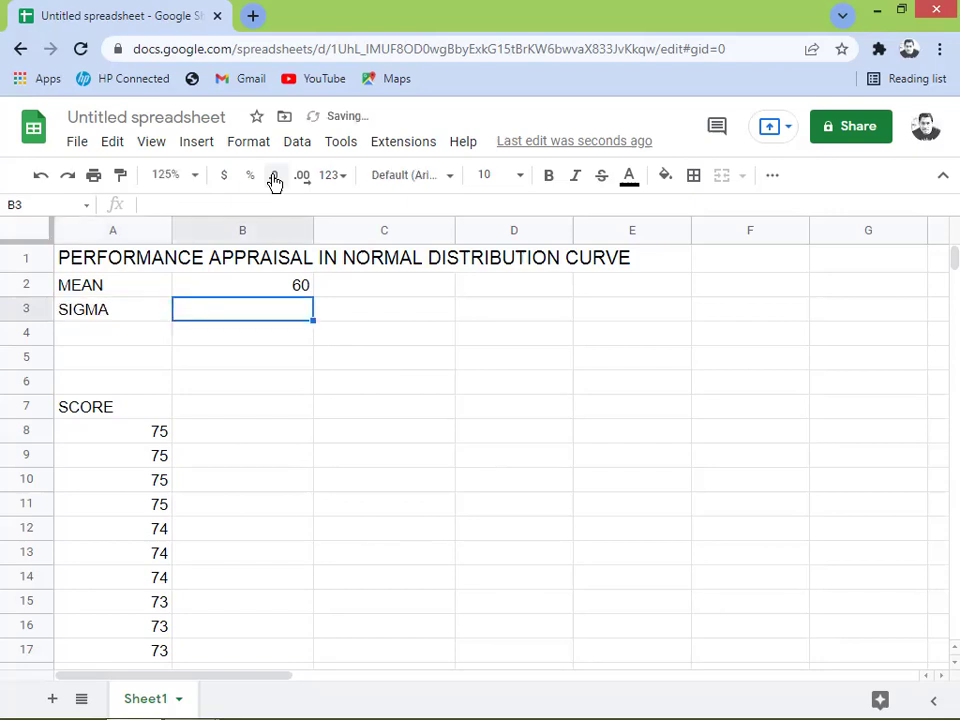
Enter the formula =STDEV(A8:A100) in cell B3 to calculate the standard deviation of the scores.
type("=")
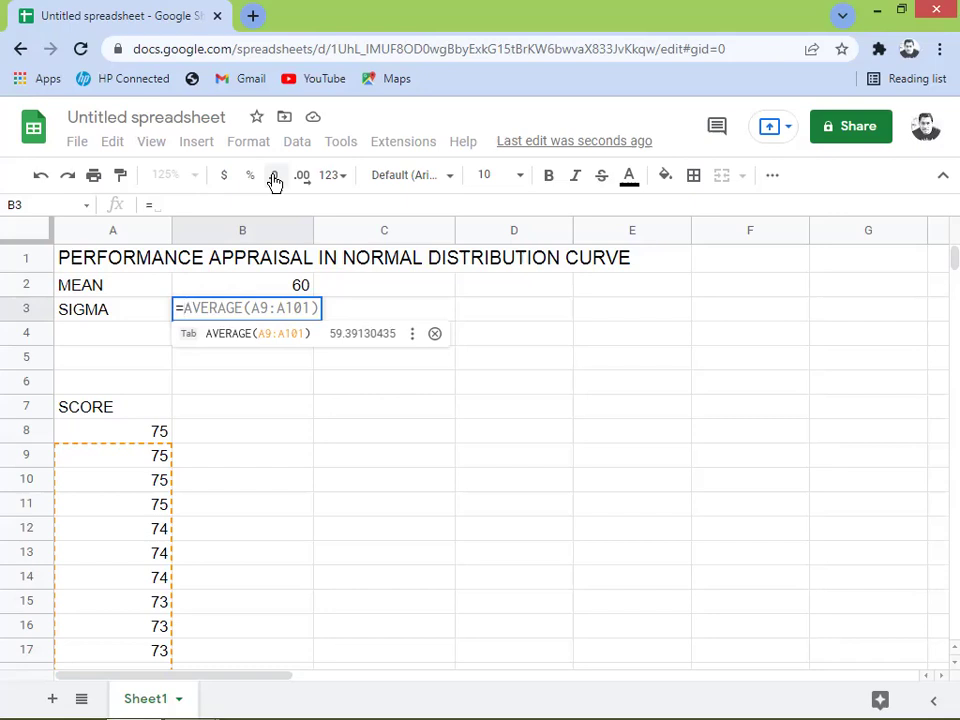
type("STDE")
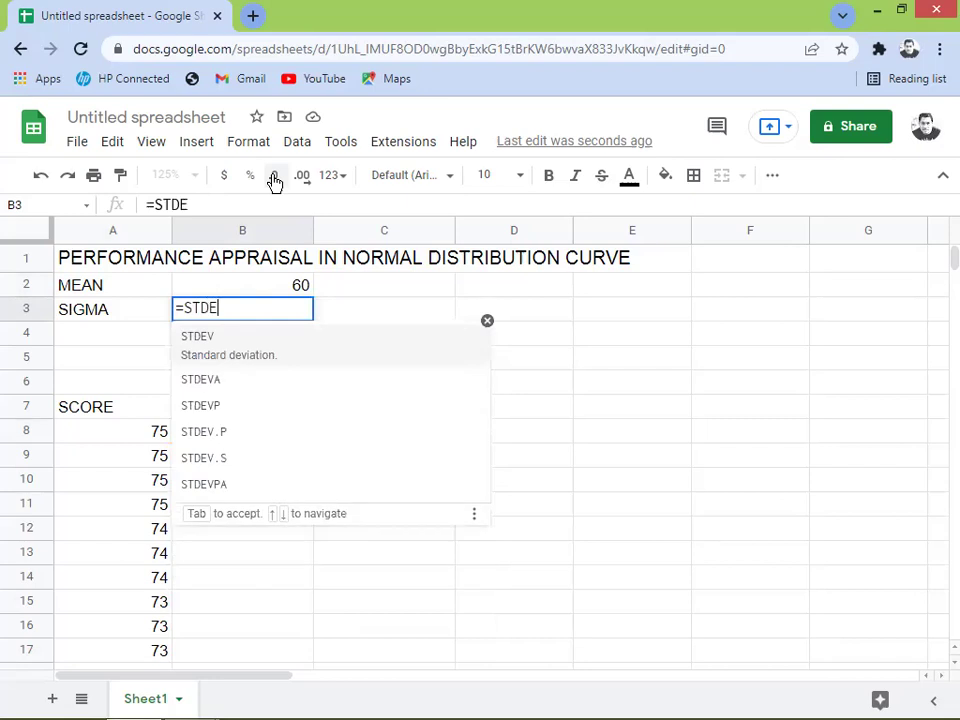
left_click(195, 346)
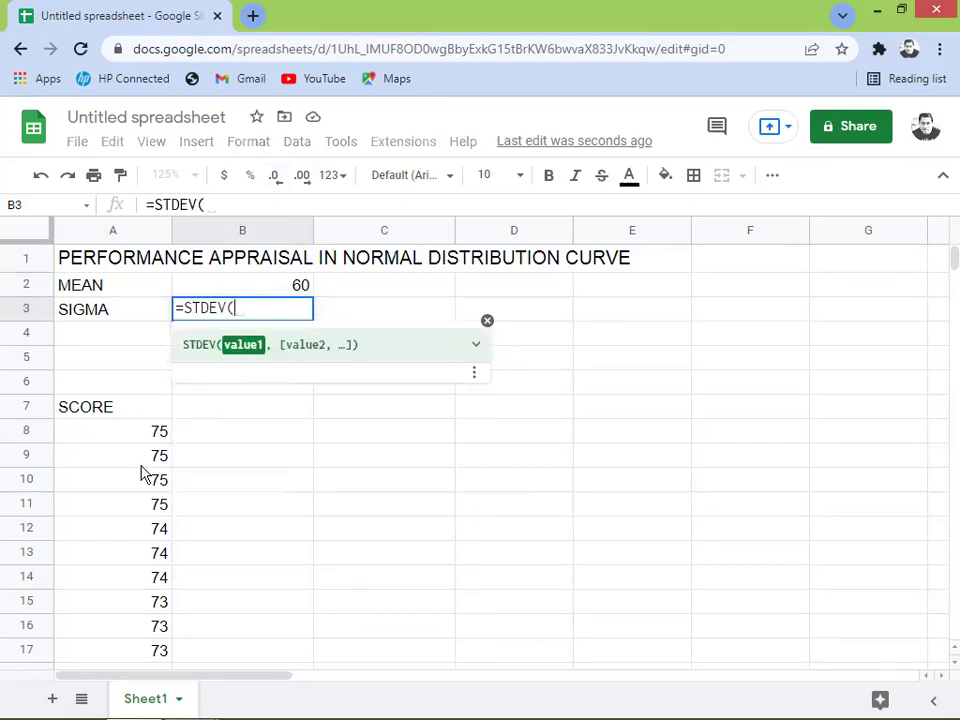
left_click_drag(124, 440, 146, 368)
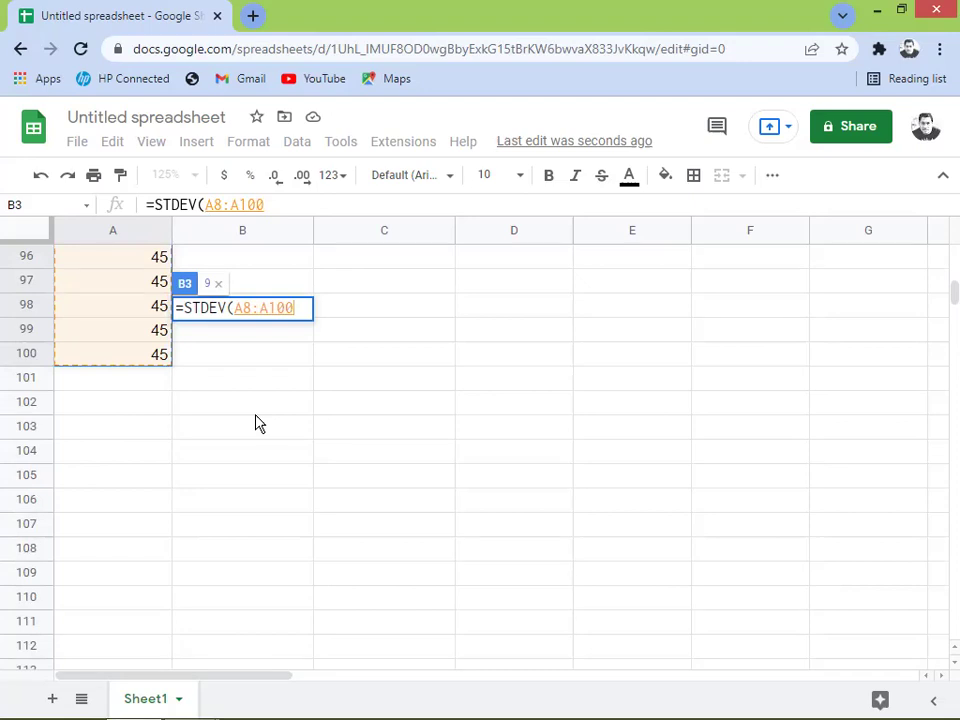
type(")")
key("Return")
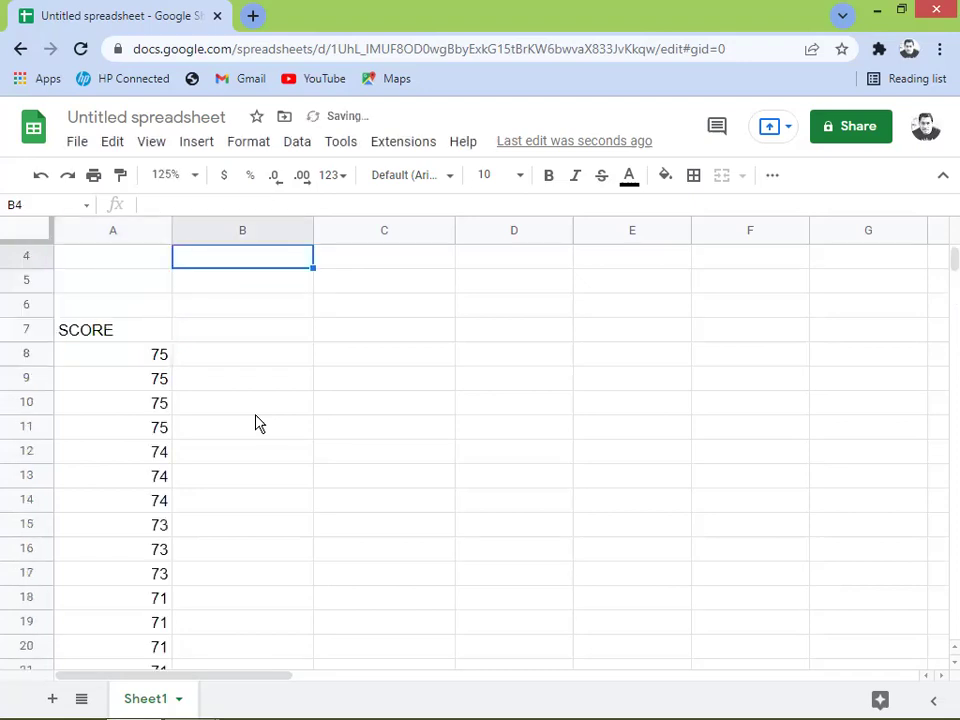
key("Up")
key("Up")
key("Up")
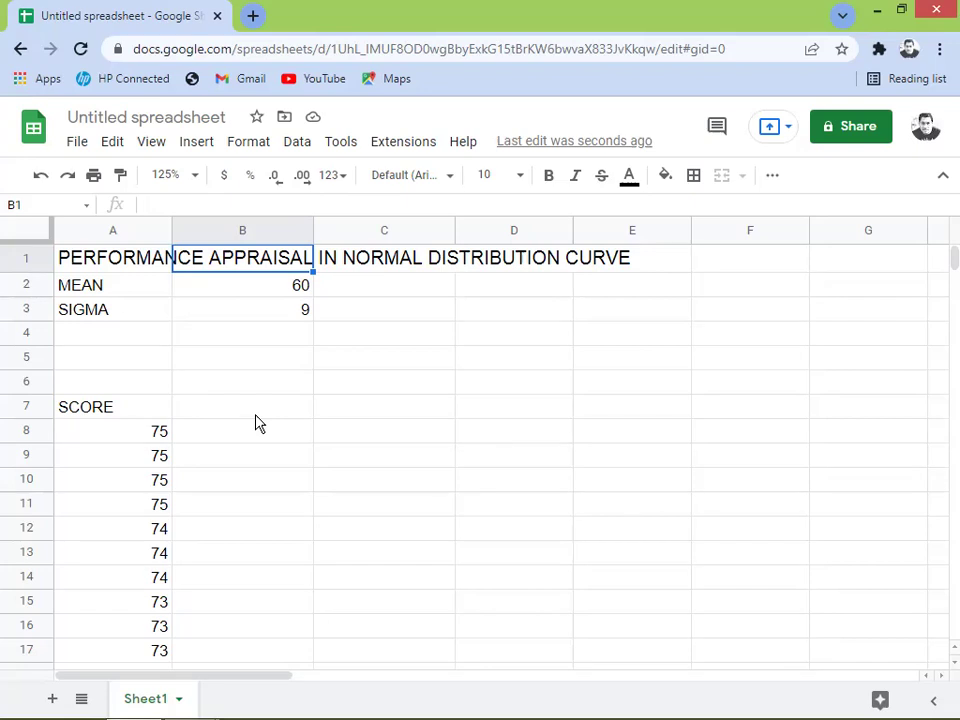
key("Down")
key("Down")
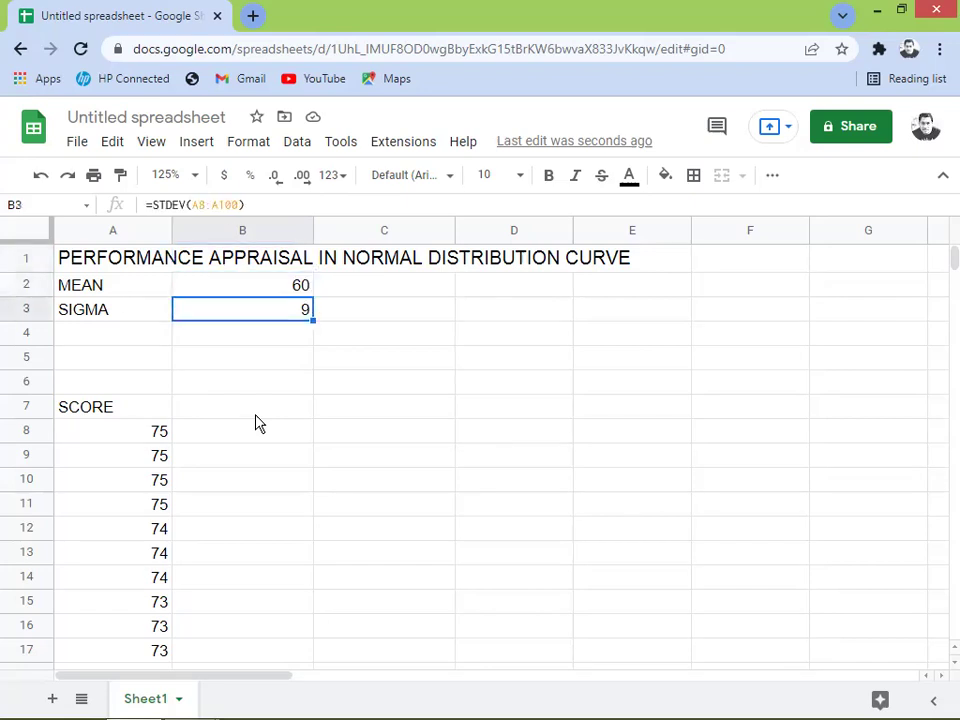
Enter the label PERCENTILE in cell A4, directly below the SIGMA label.
key("Down")
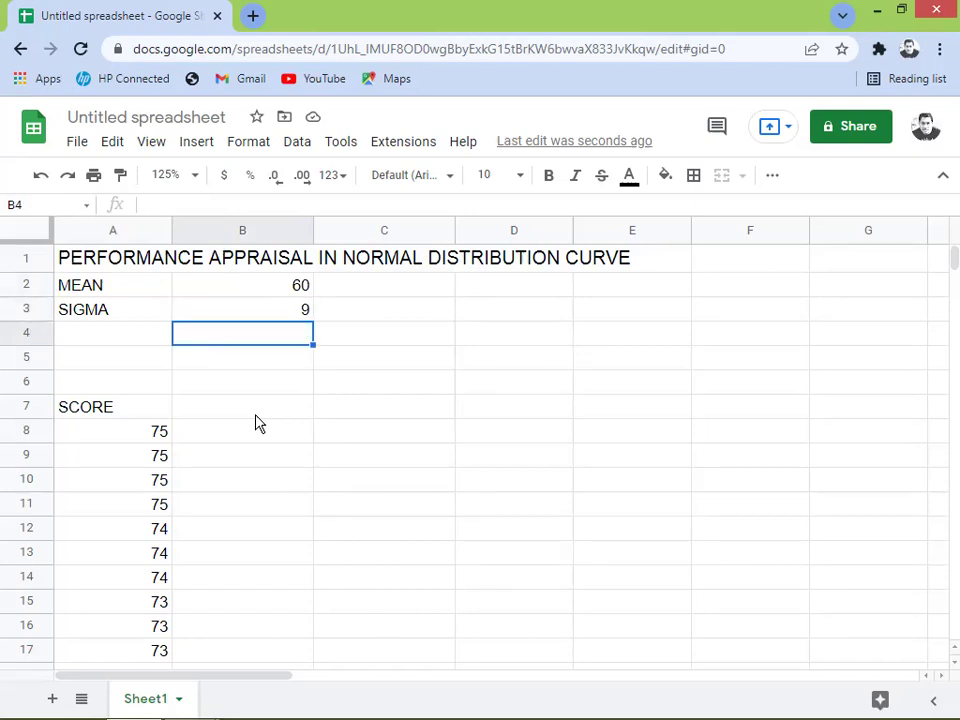
key("Left")
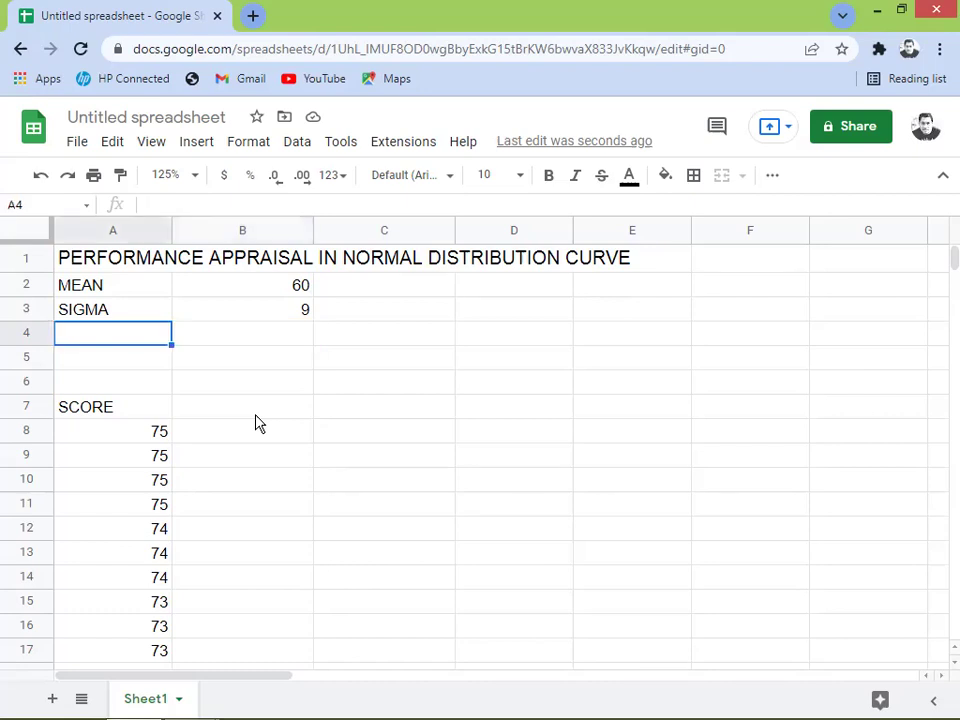
key("Down")
key("Down")
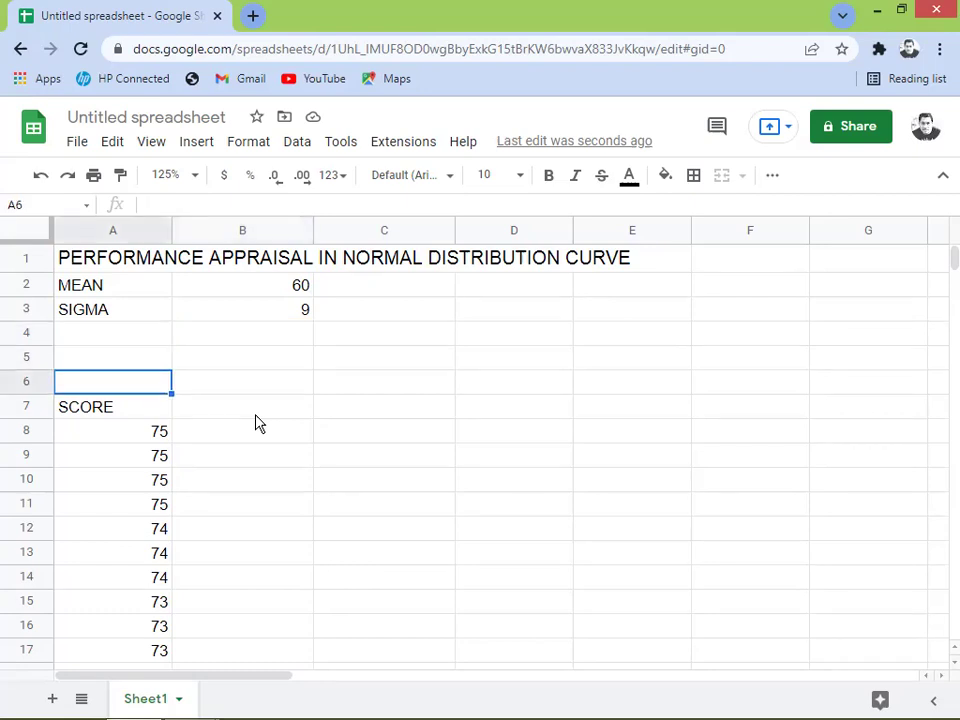
key("Up")
key("Up")
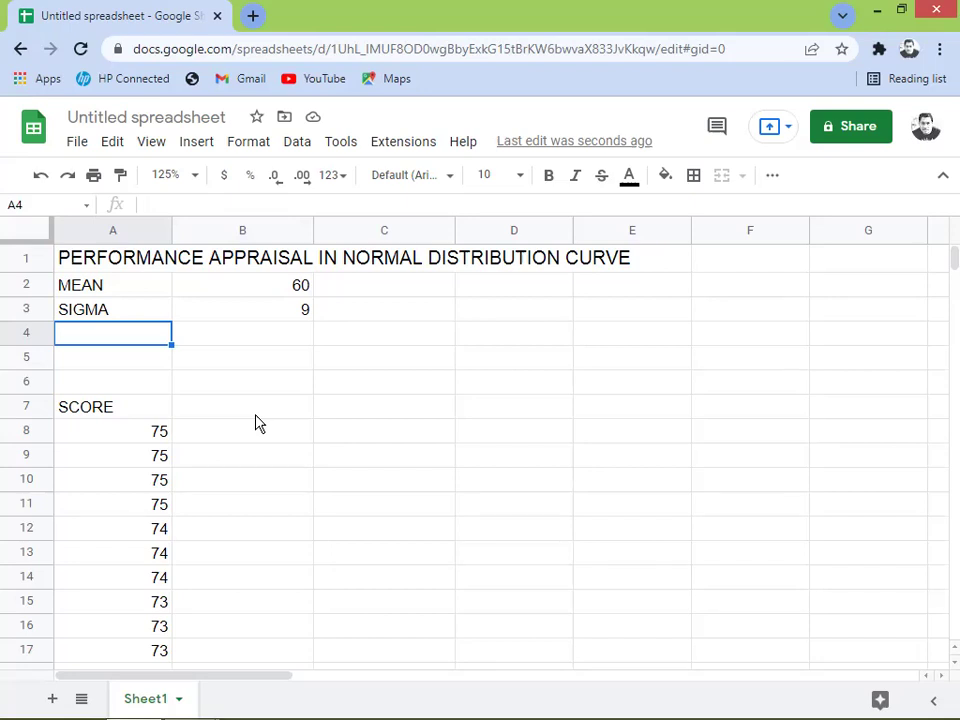
type("P")
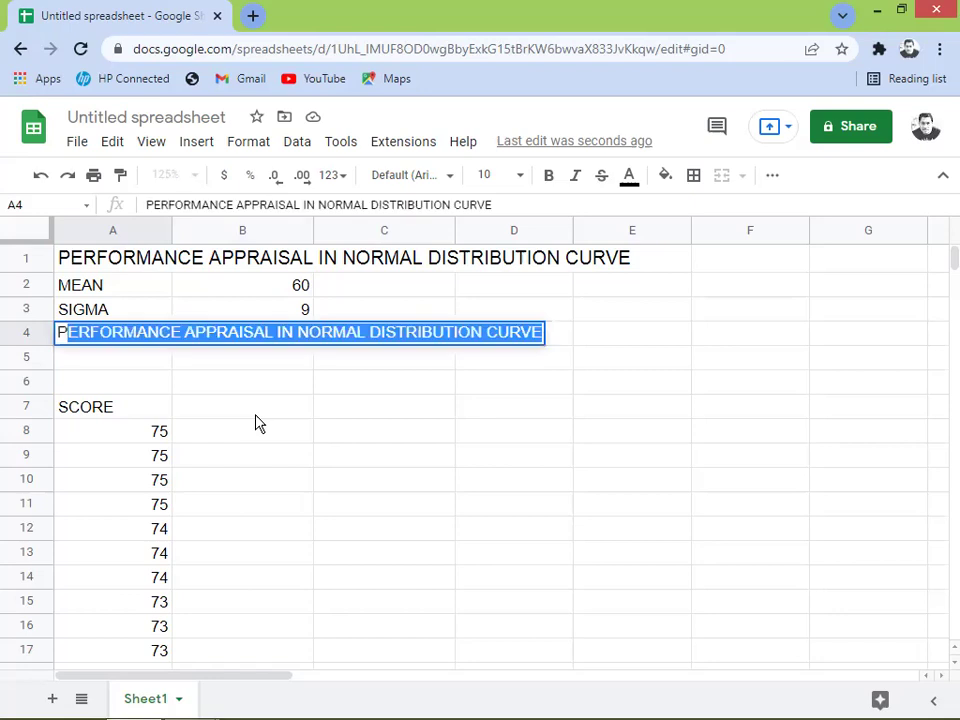
type("ERCE")
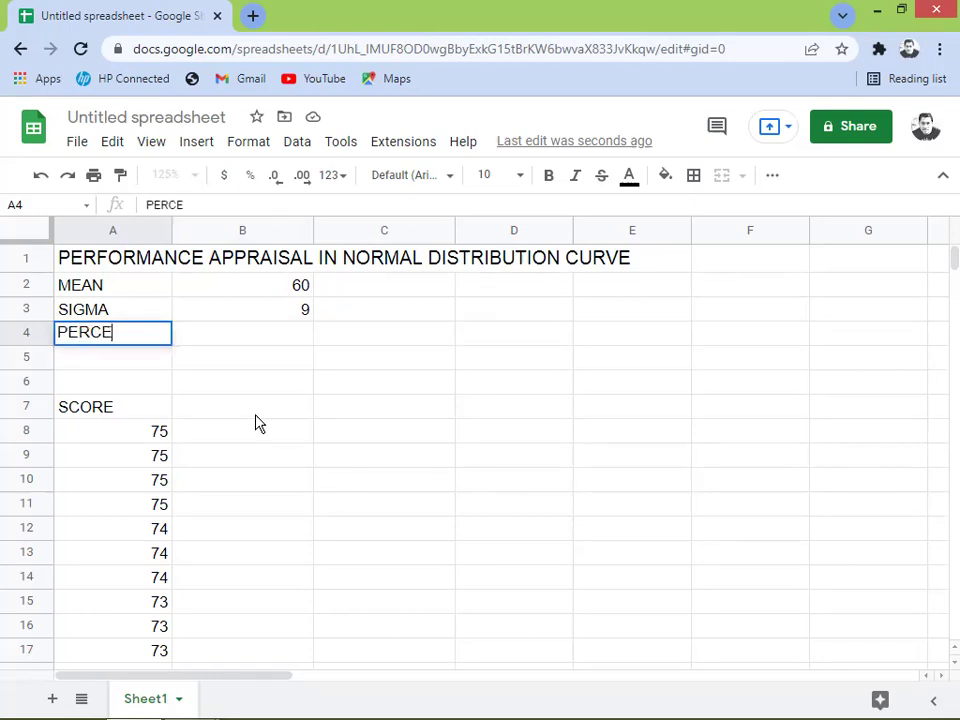
type("NTILE")
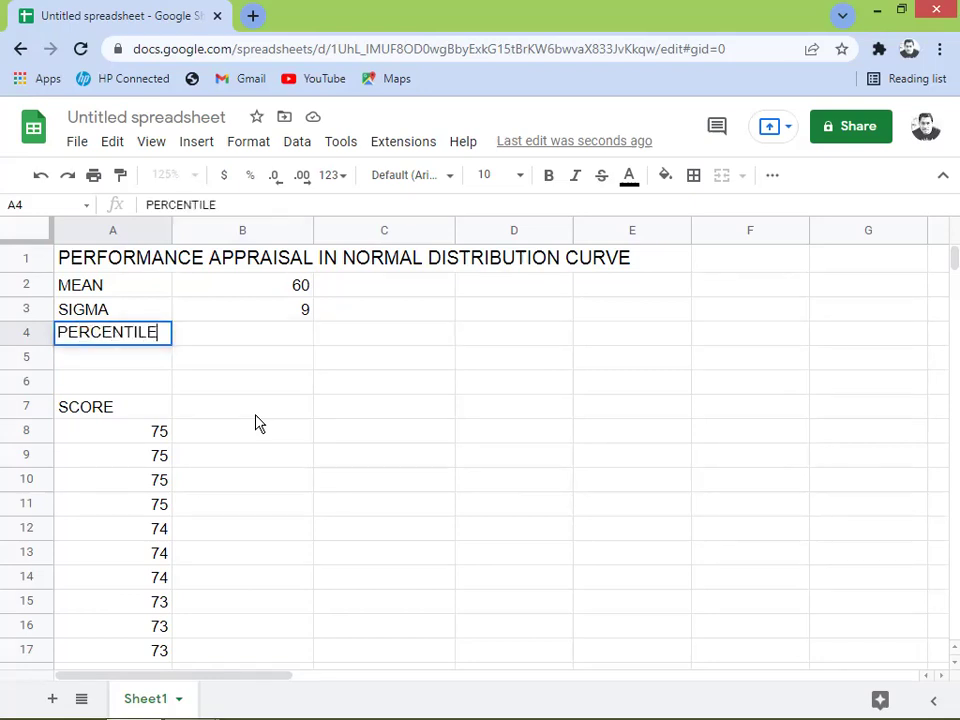
key("Return")
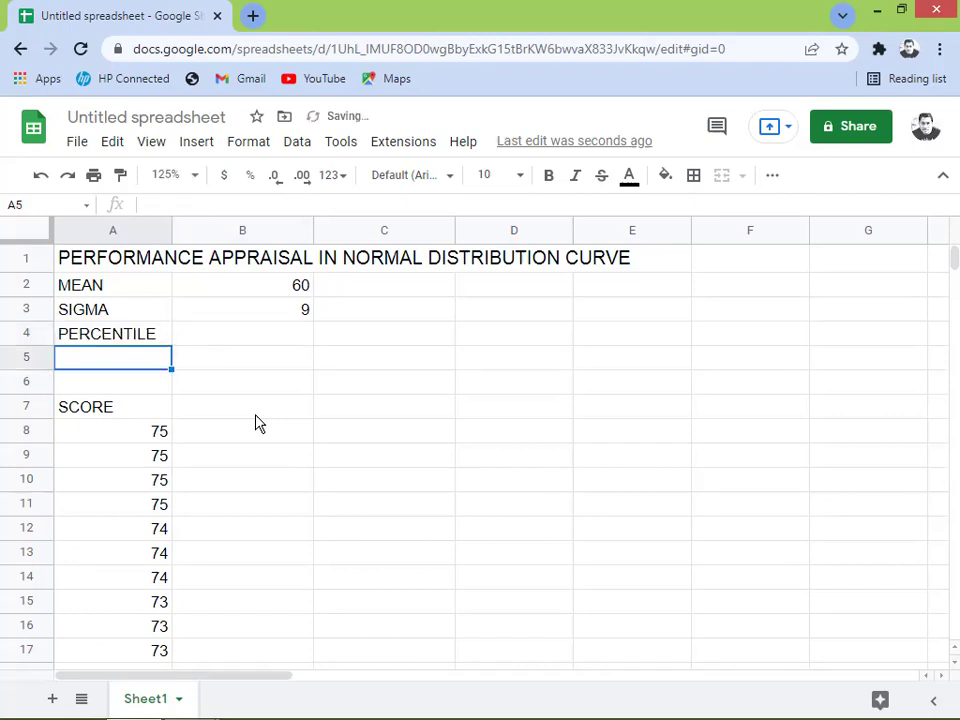
Enter the label "Score to attain" in cell A5, directly below the PERCENTILE label.
type("S")
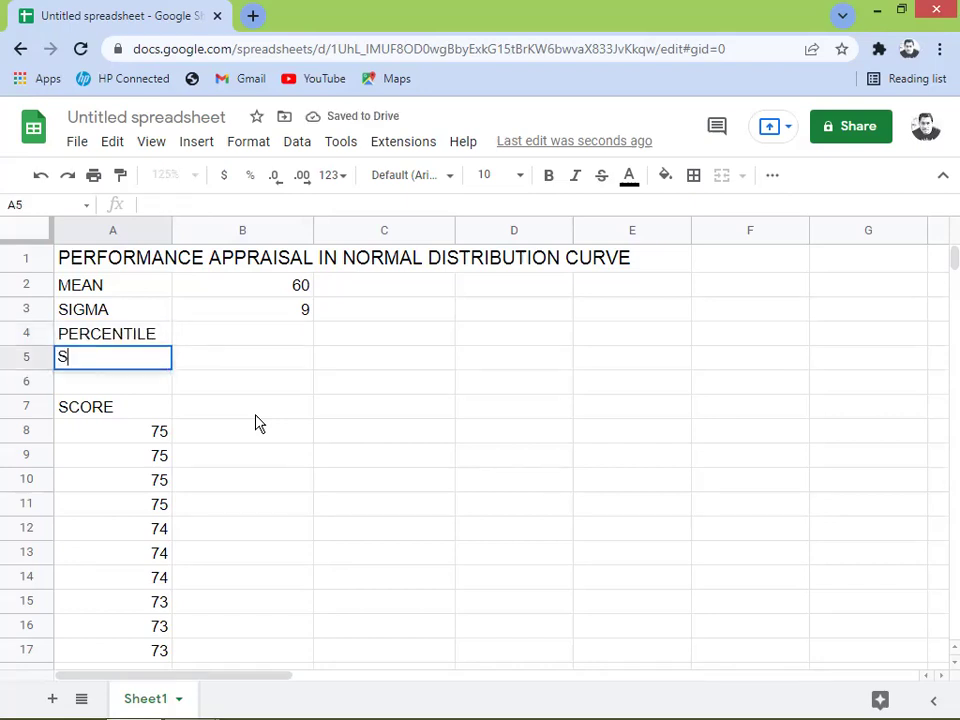
type("core to ")
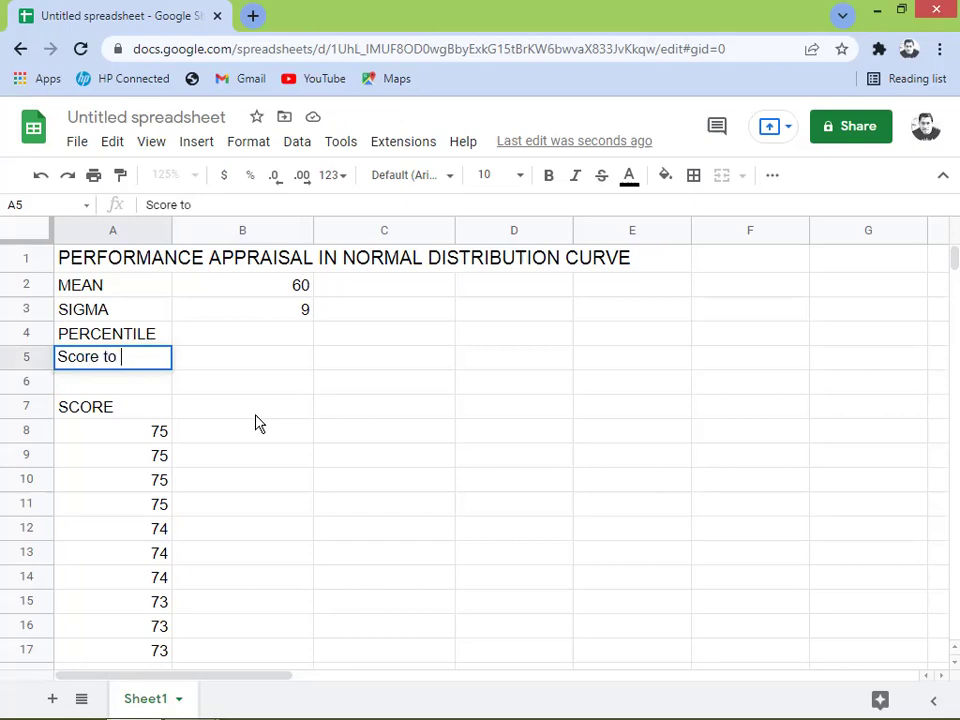
type("attain")
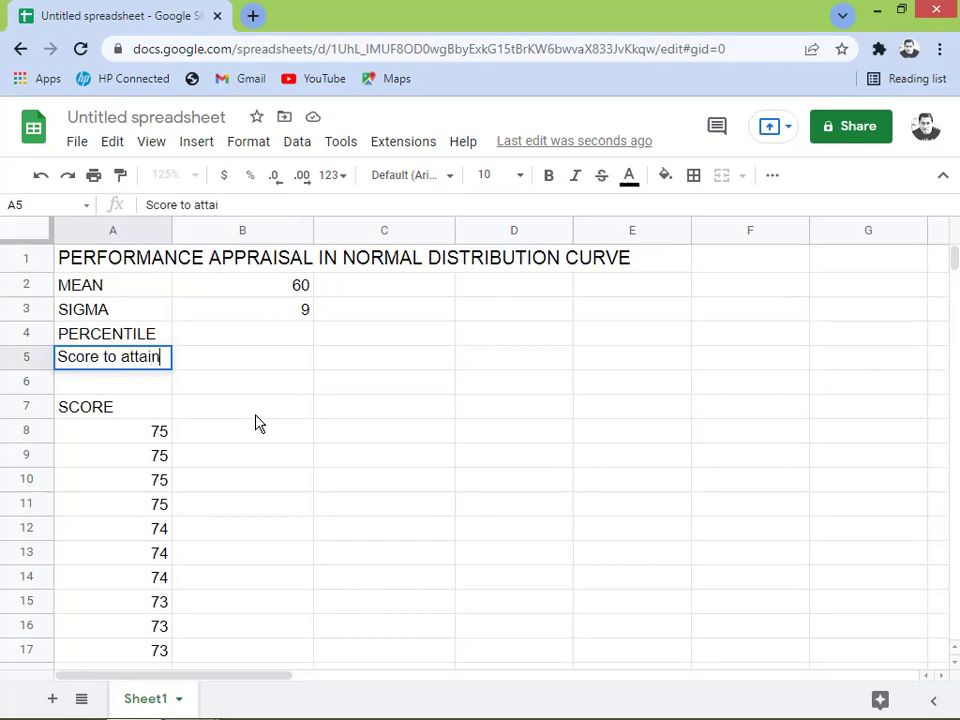
key("Tab")
Enter 0.6 as the percentile in cell B4 and format it to show one decimal place.
key("Up")
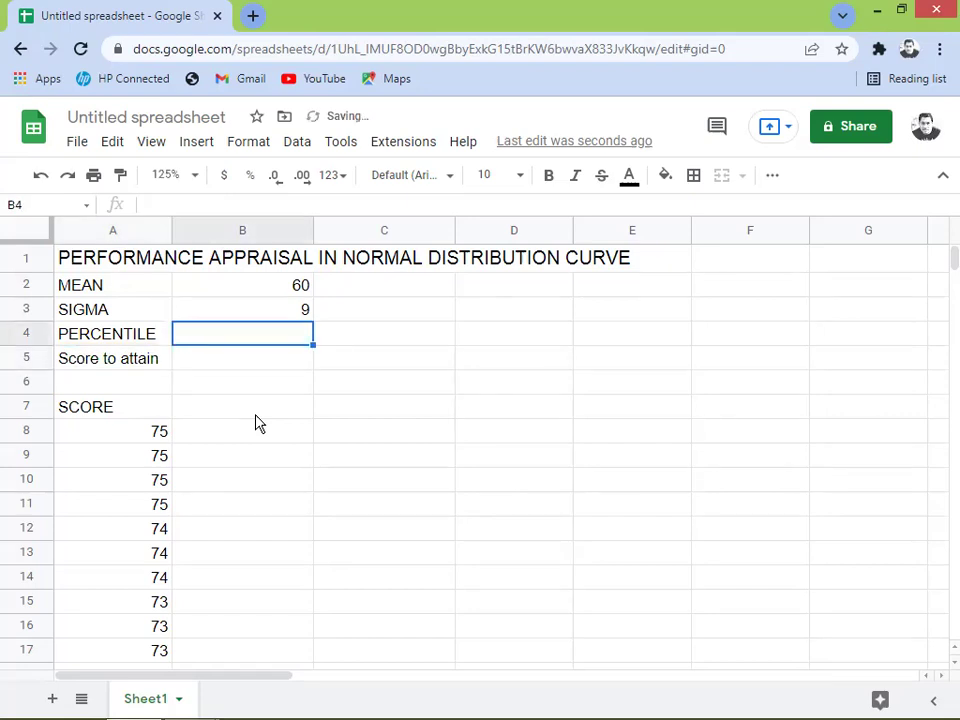
type(".6")
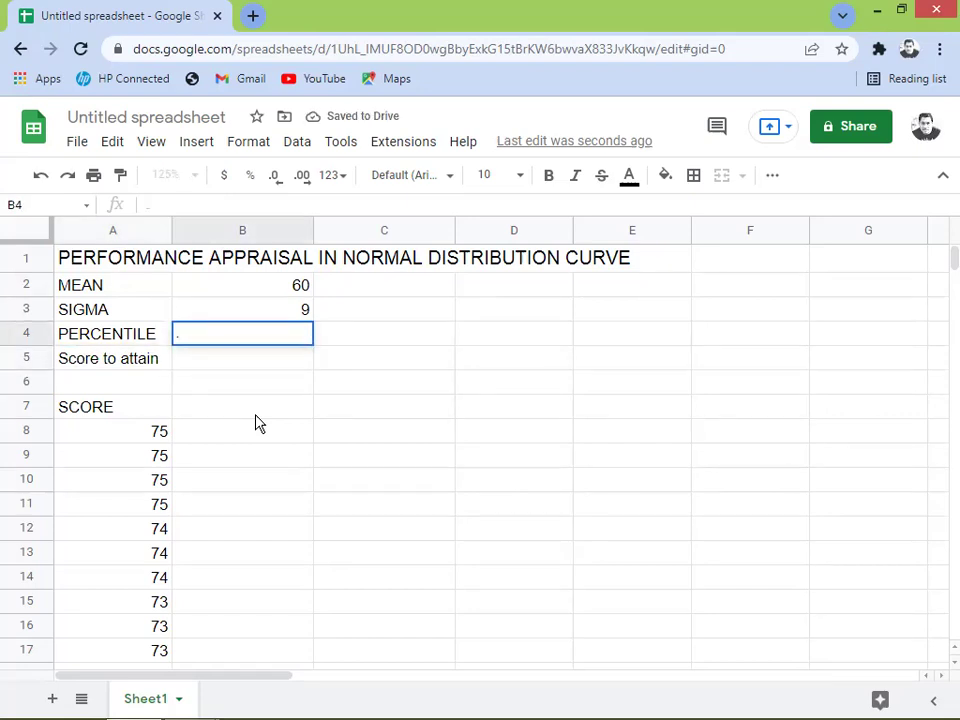
key("Return")
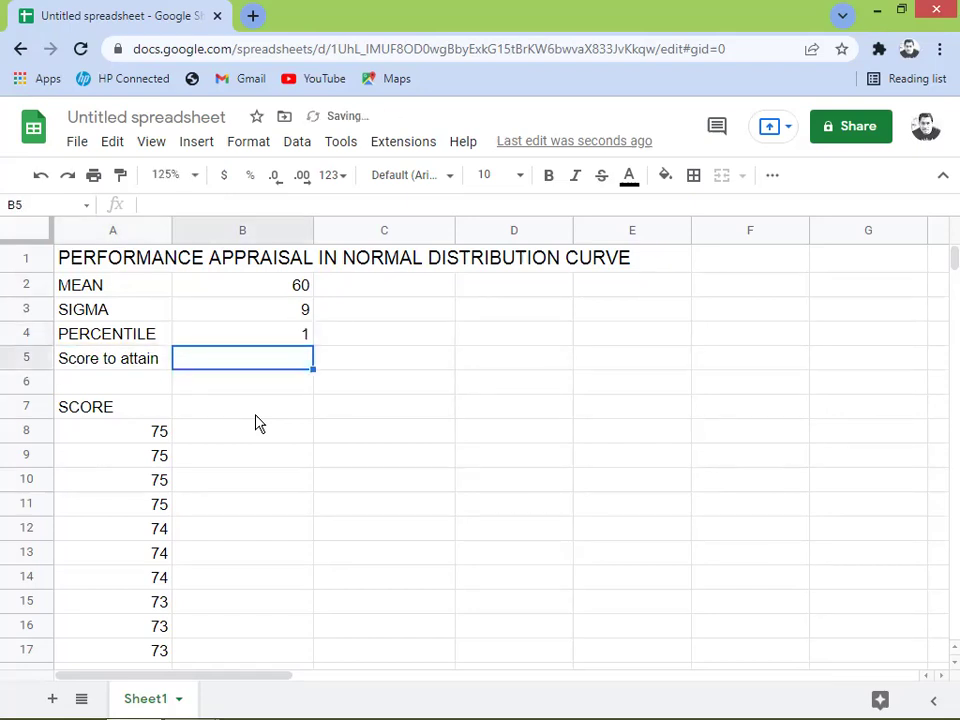
key("Up")
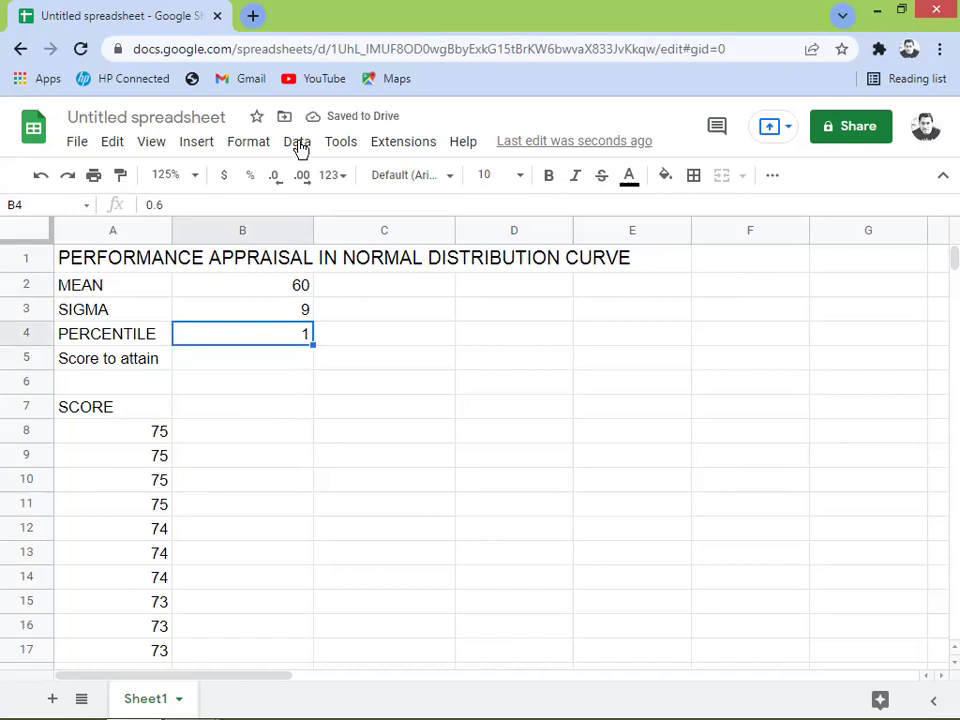
left_click(303, 177)
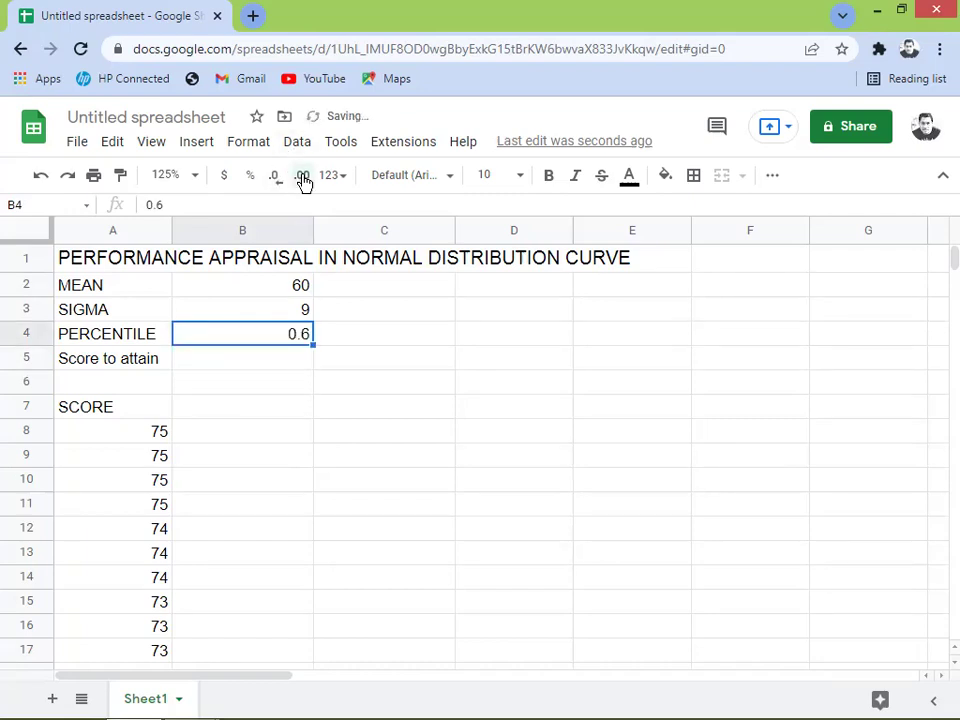
key("Down")
key("Left")
key("Right")
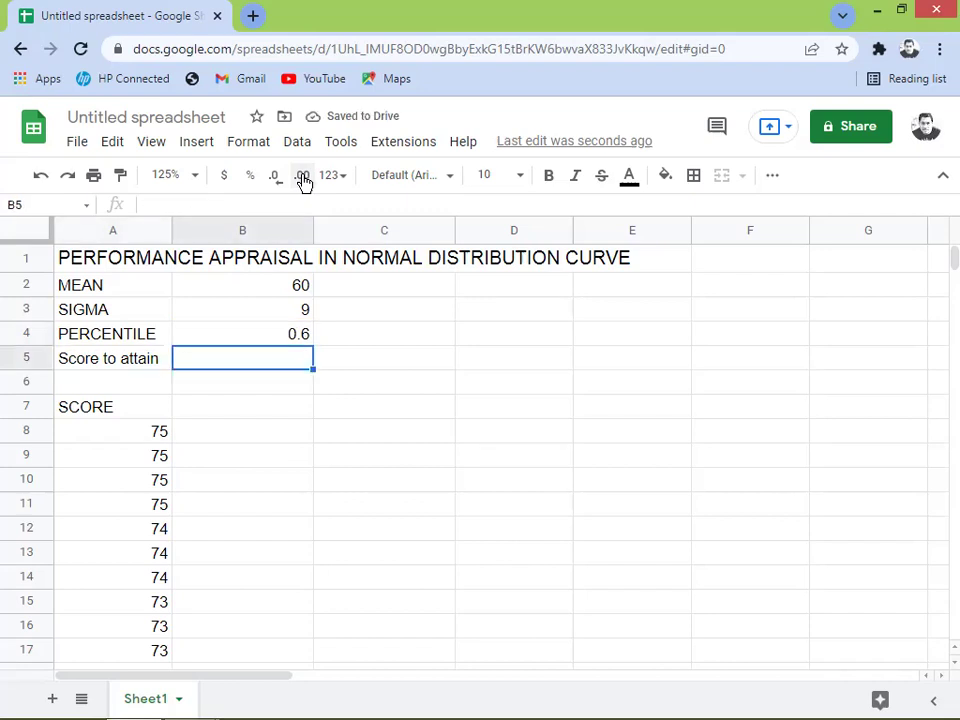
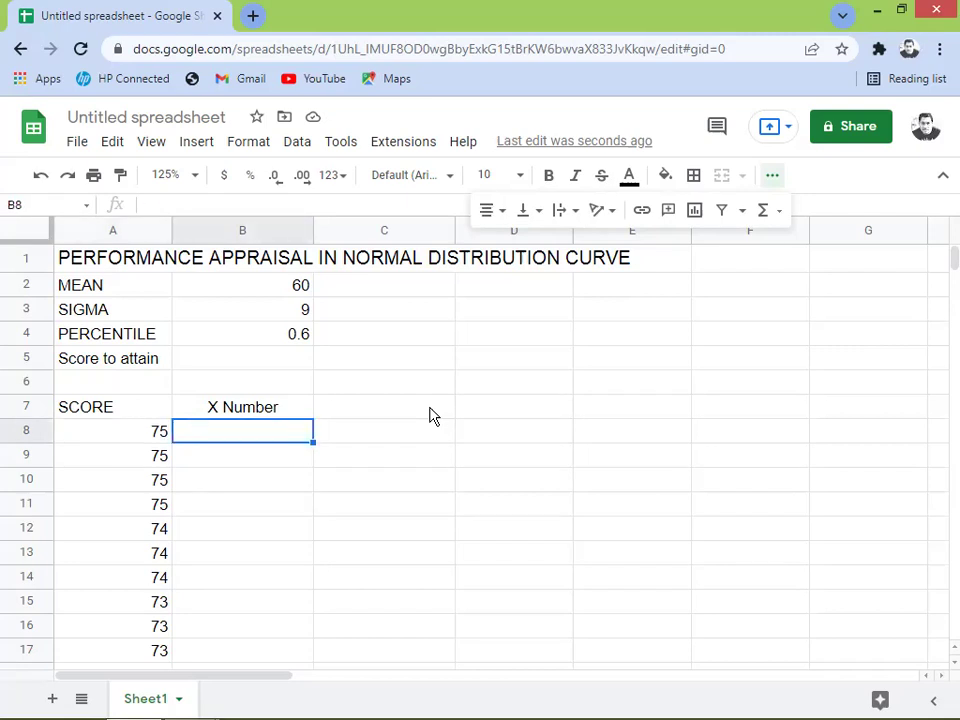
Enter 35 and 36 in cells B8 and B9 under X Number and extend the series down column B to row 89.
key("Left")
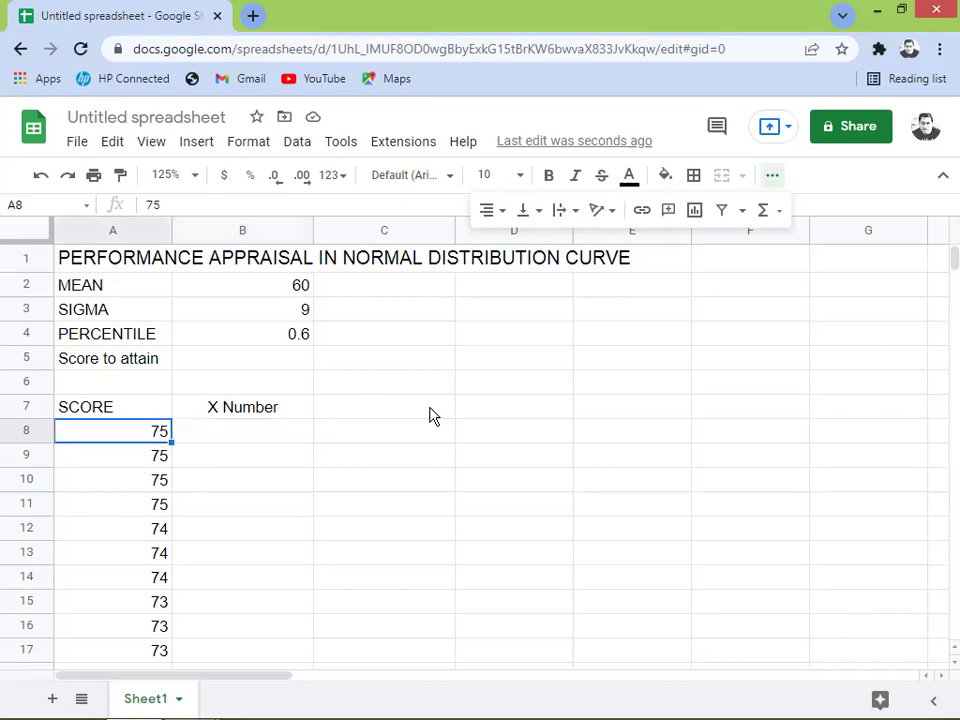
key("Right")
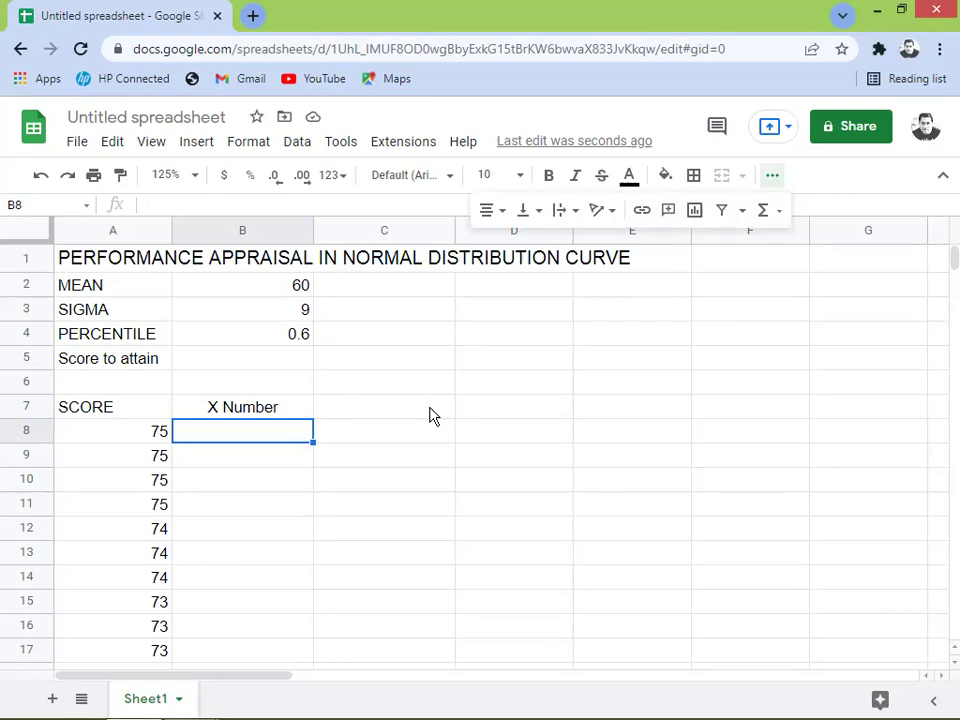
type("35")
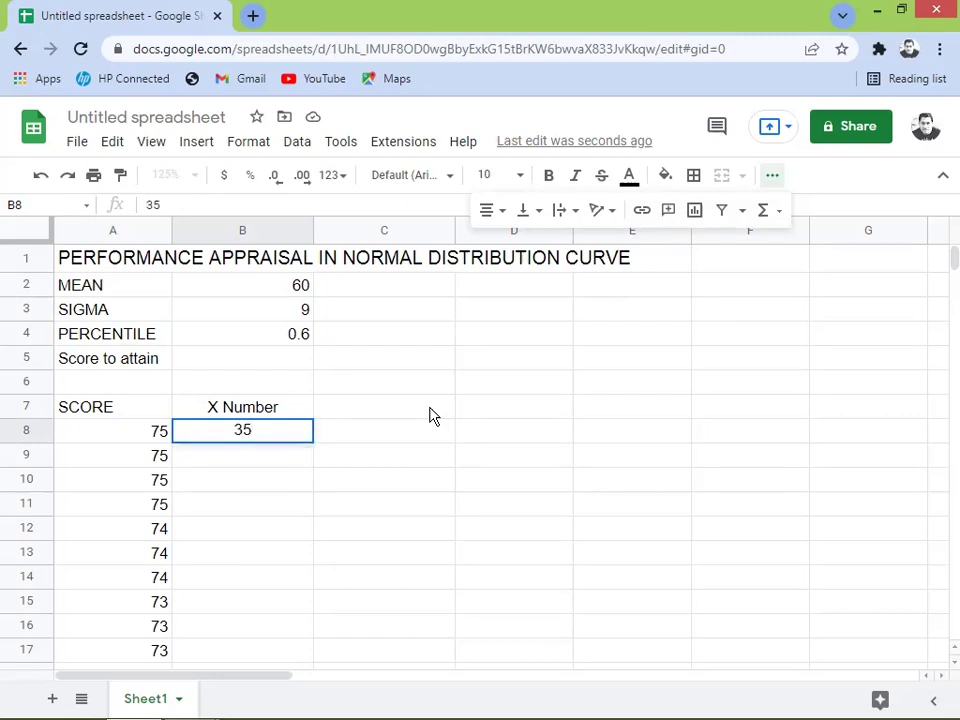
key("Return")
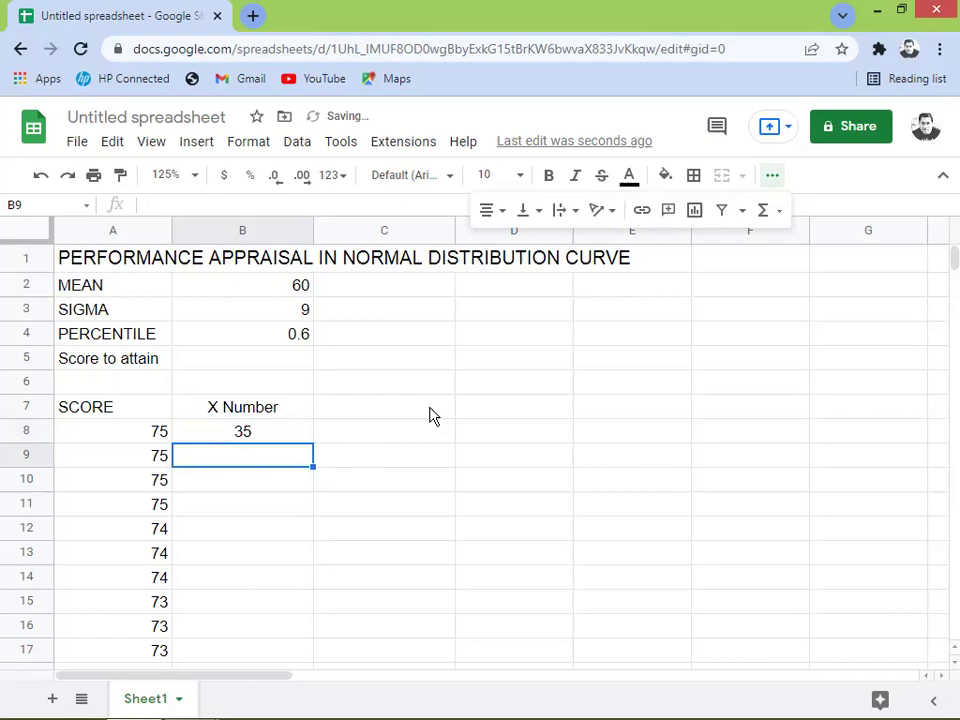
type("36")
key("Up")
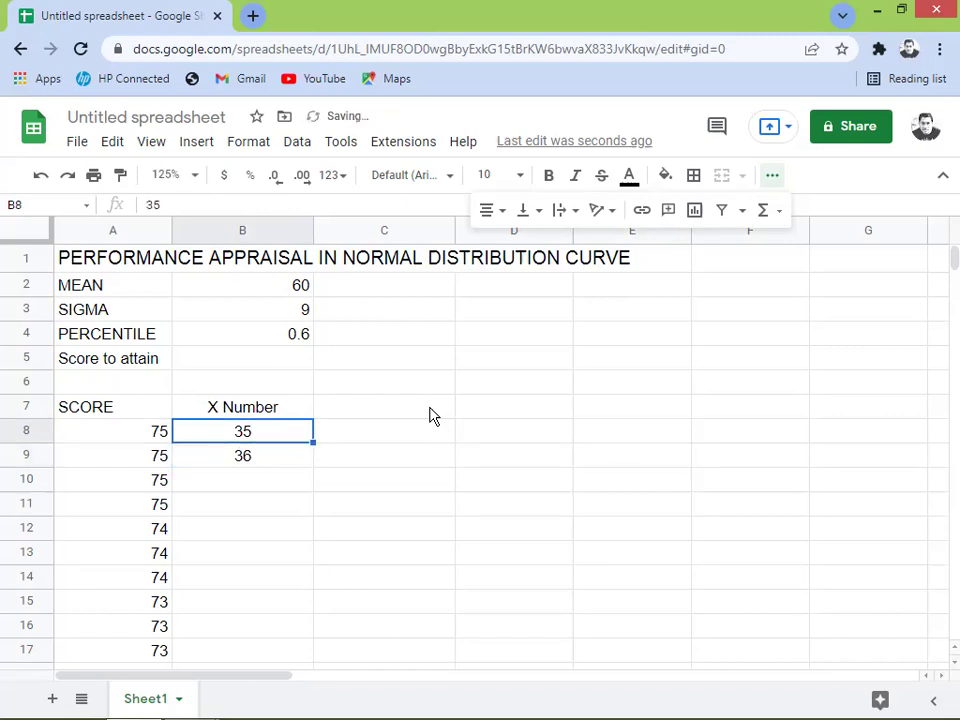
key("shift+Down")
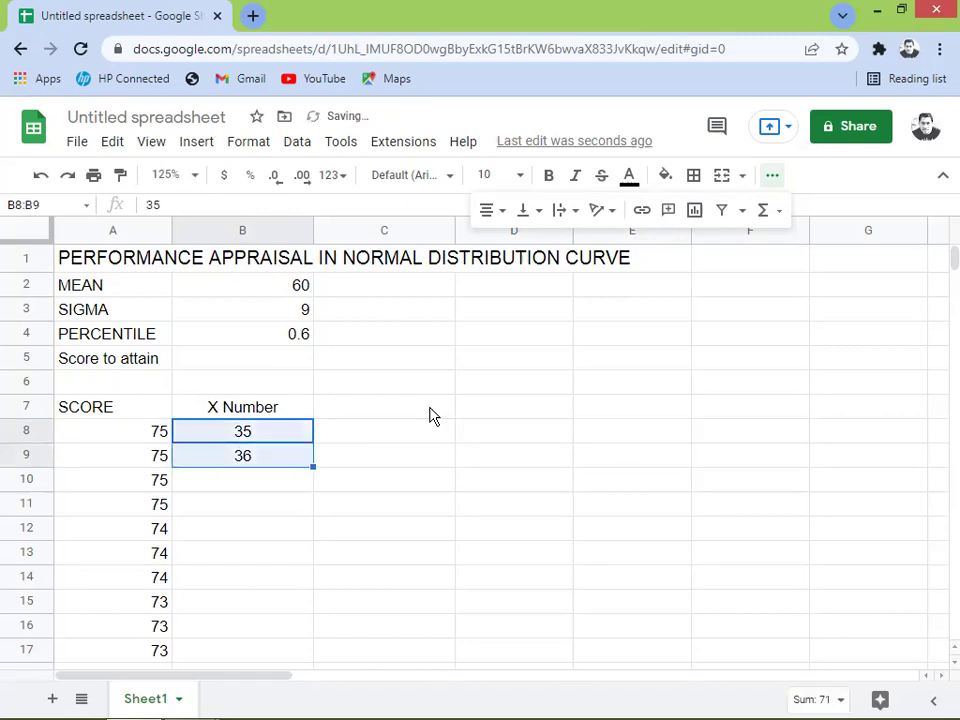
left_click_drag(311, 466, 290, 290)
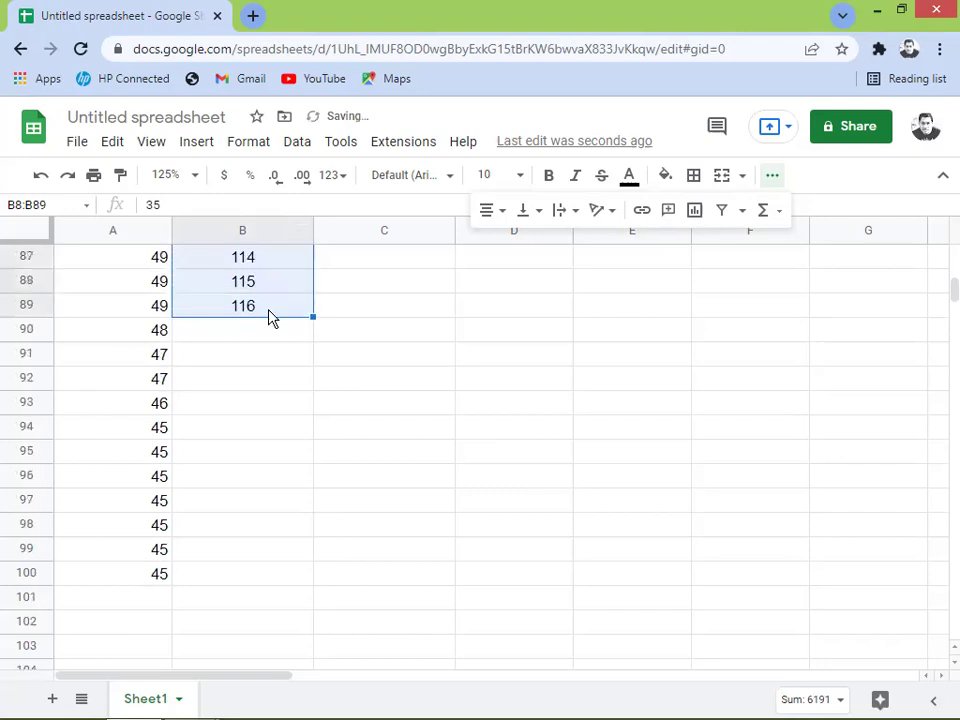
Clear the X Number values above 85 by deleting the contents of cells B59 to B89.
left_click(268, 311)
key("shift+Up")
key("shift+Up")
key("shift+Up")
key("shift+Up")
key("shift+Up")
key("shift+Up")
key("shift+Up")
key("shift+Up")
key("shift+Up")
key("shift+Up")
key("shift+Up")
key("shift+Up")
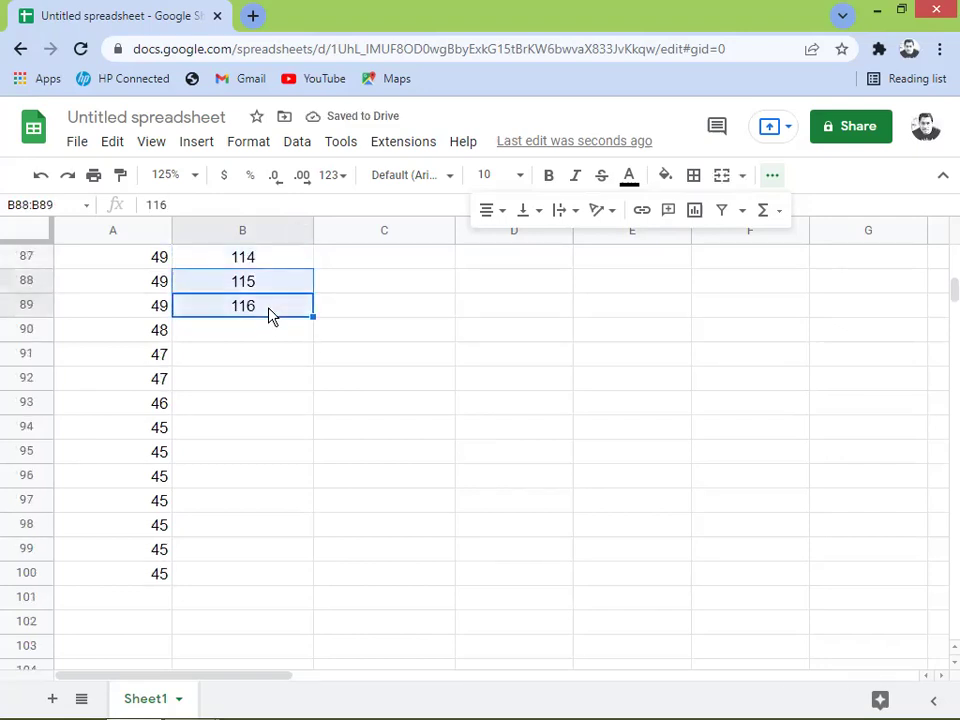
key("shift+Up")
key("shift+Up")
key("shift+Up")
key("shift+Up")
key("shift+Up")
key("shift+Up")
key("shift+Up")
key("shift+Up")
key("shift+Up")
key("shift+Up")
key("shift+Up")
key("shift+Up")
key("shift+Up")
key("shift+Up")
key("shift+Up")
key("shift+Up")
key("shift+Up")
key("shift+Up")
key("shift+Up")
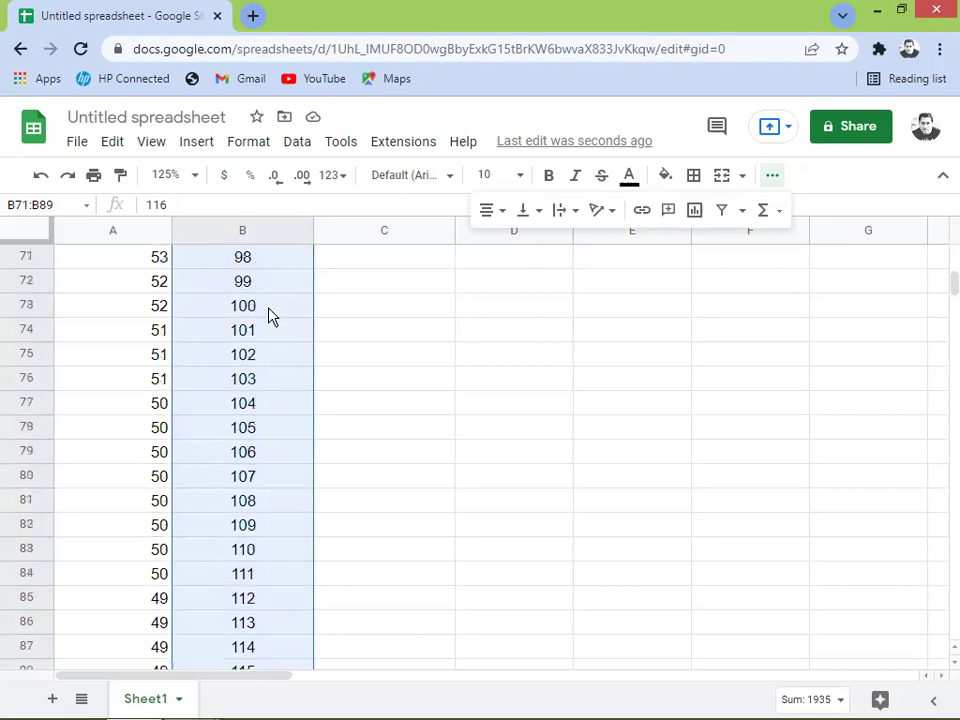
key("shift+Up")
key("shift+Up")
key("shift+Up")
key("shift+Up")
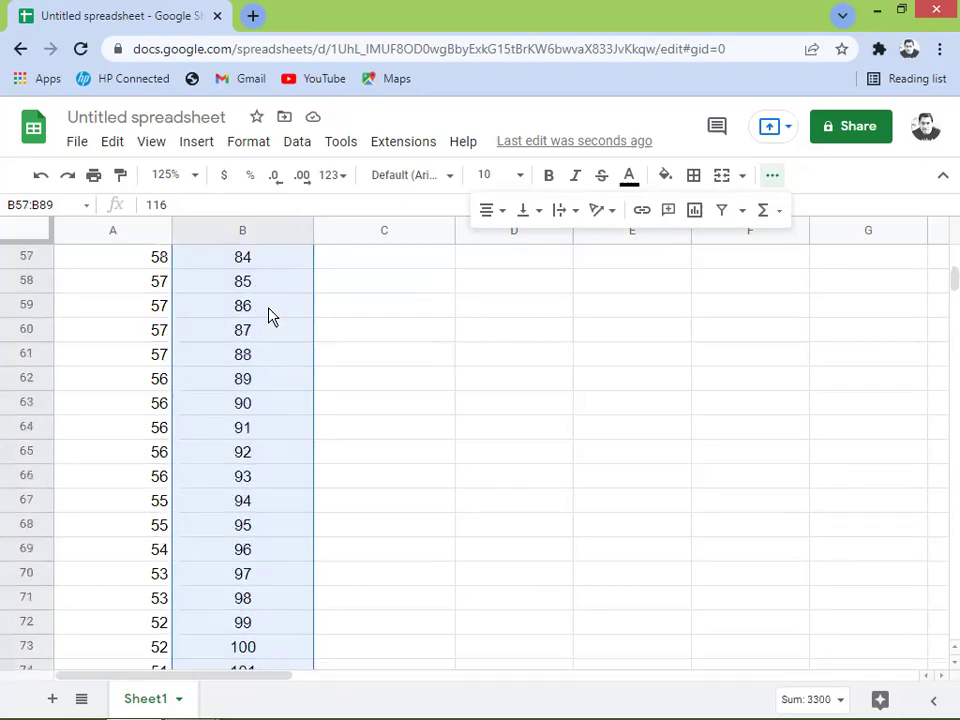
key("shift+Down")
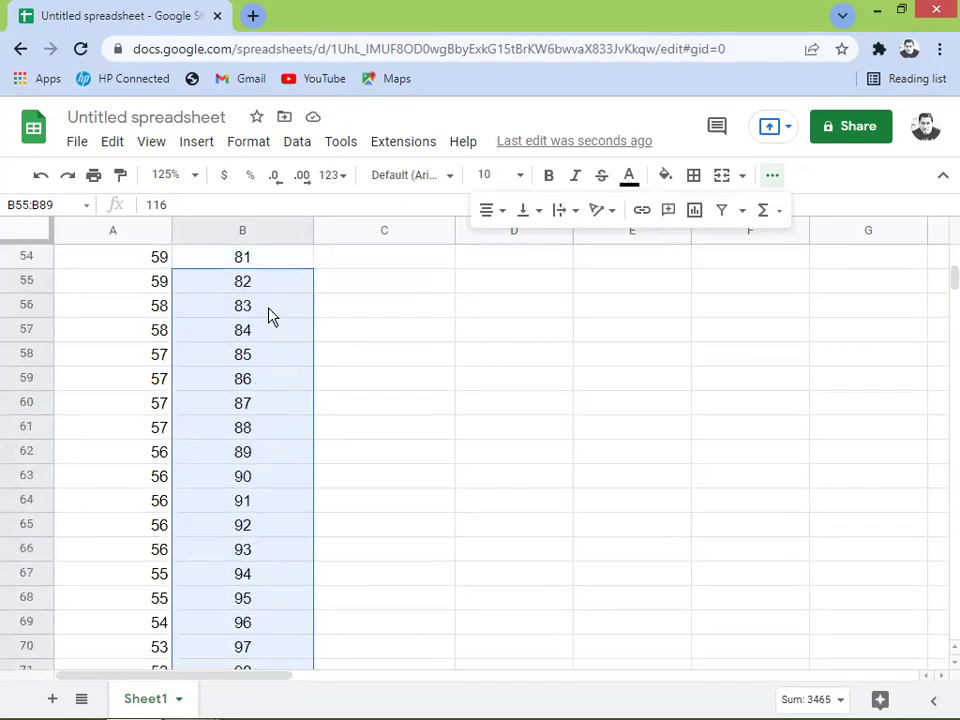
key("shift+Down")
key("shift+Down")
key("shift+Down")
key("shift+Down")
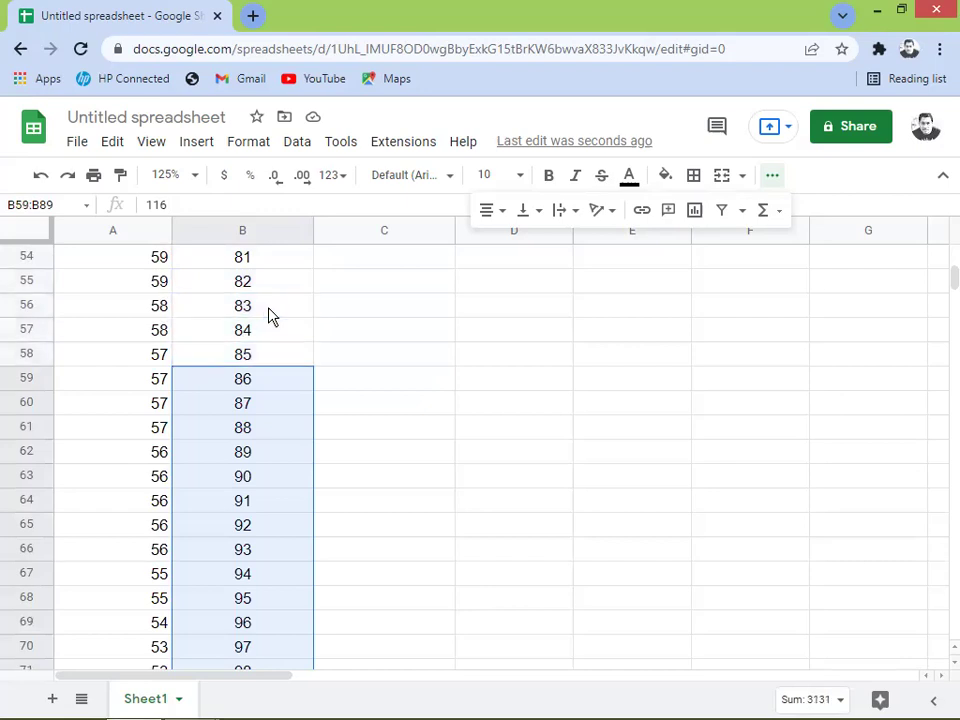
key("Delete")
Enter the column header "Normal Distribution" in cell C7, beside the X Number header.
key("Up")
key("Up")
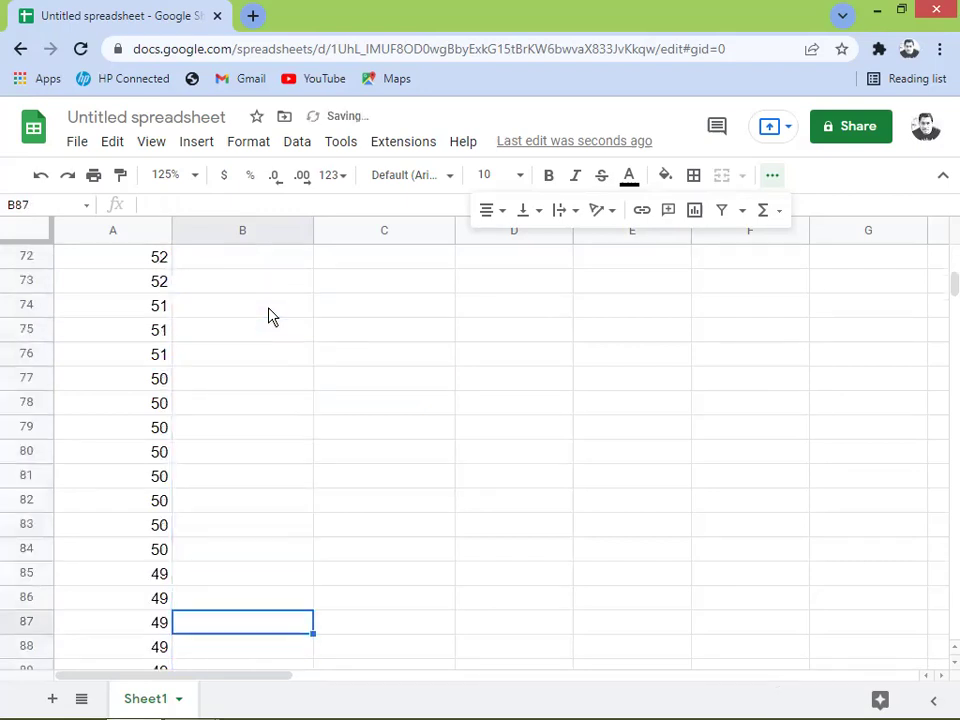
key("Page_Up")
key("Up")
key("Up")
key("Up")
key("Up")
key("Up")
key("Up")
key("Up")
key("Up")
key("Up")
key("Up")
key("Up")
key("Up")
key("Up")
key("Up")
key("Up")
key("Up")
key("Up")
key("Up")
key("Up")
key("Up")
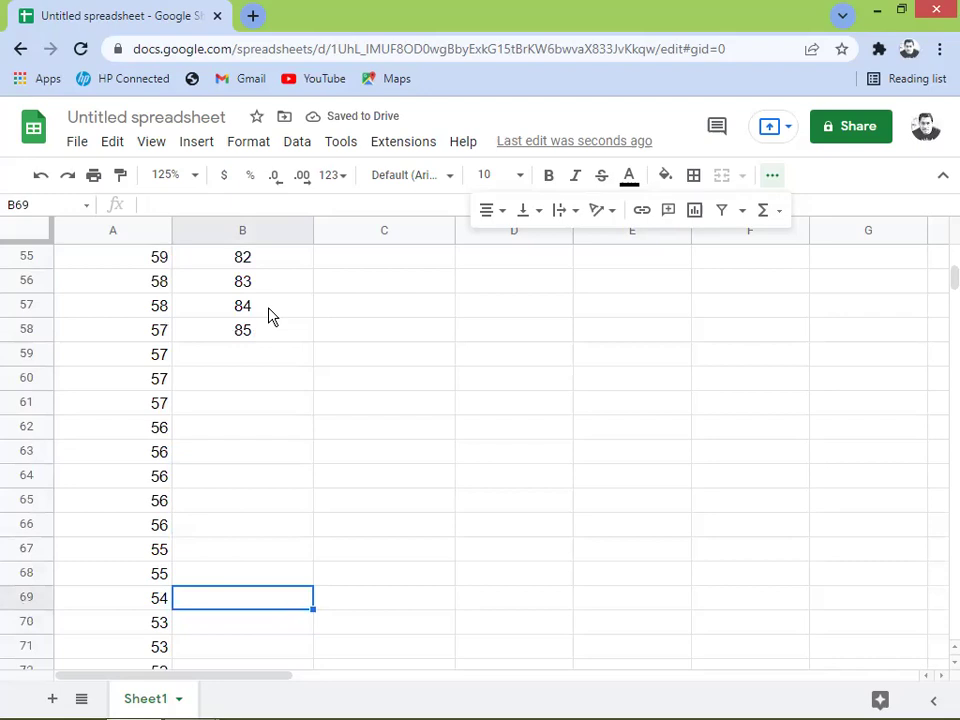
key("Up")
key("Up")
key("Up")
key("Up")
key("Up")
key("Up")
key("Up")
key("Up")
key("Up")
key("Up")
key("Up")
key("Up")
key("Up")
key("Up")
key("Up")
key("Up")
key("Up")
key("Up")
key("Up")
key("Up")
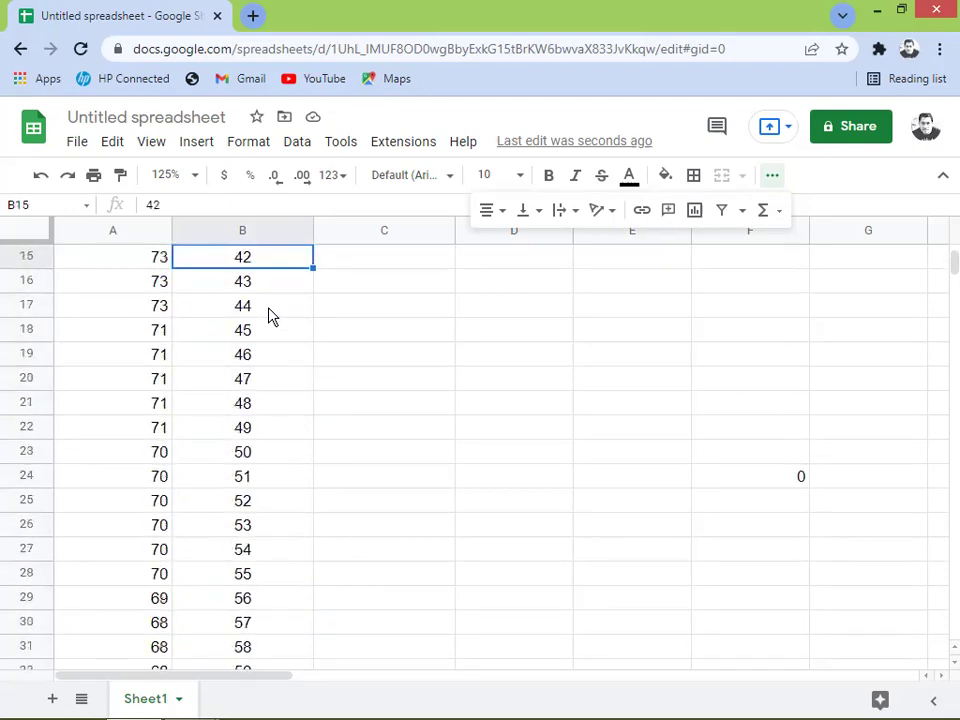
key("Up")
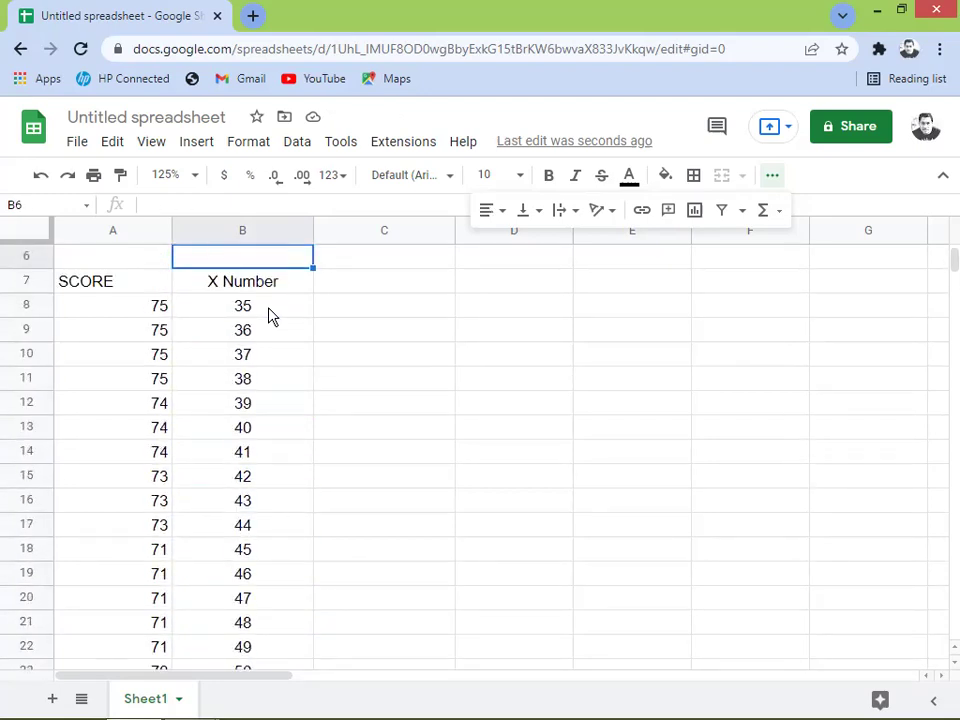
key("Down")
key("Right")
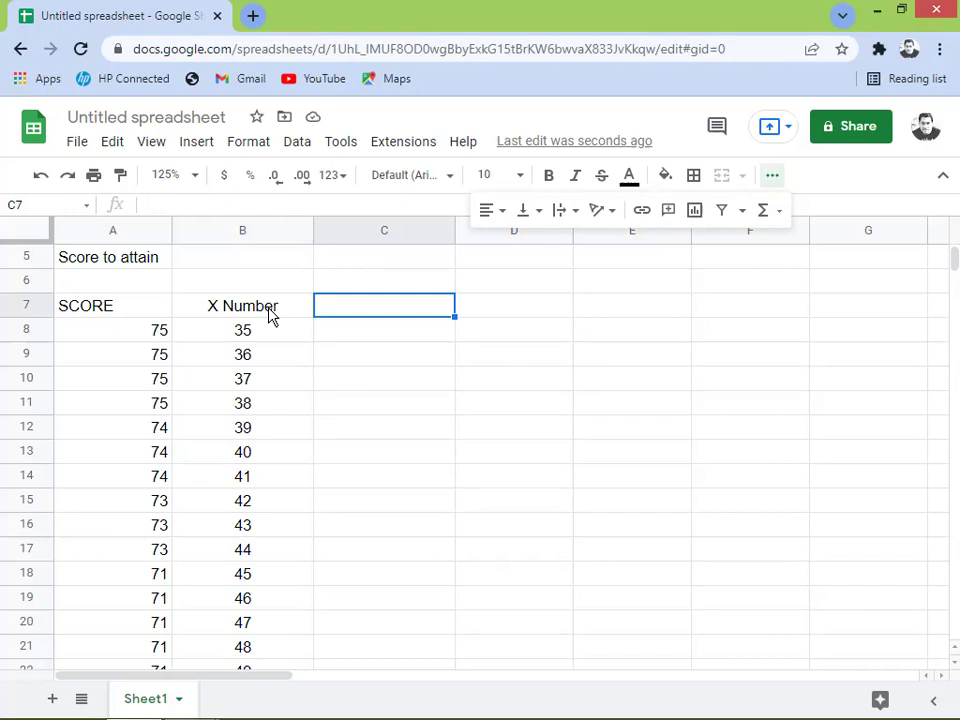
type("Nor")
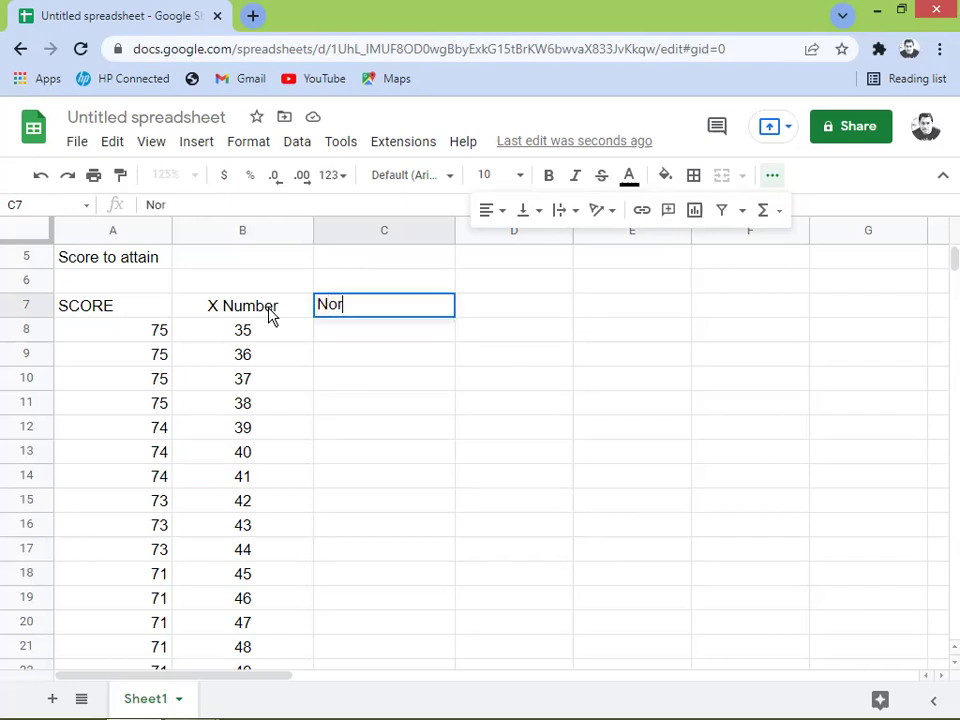
type("mal Dist")
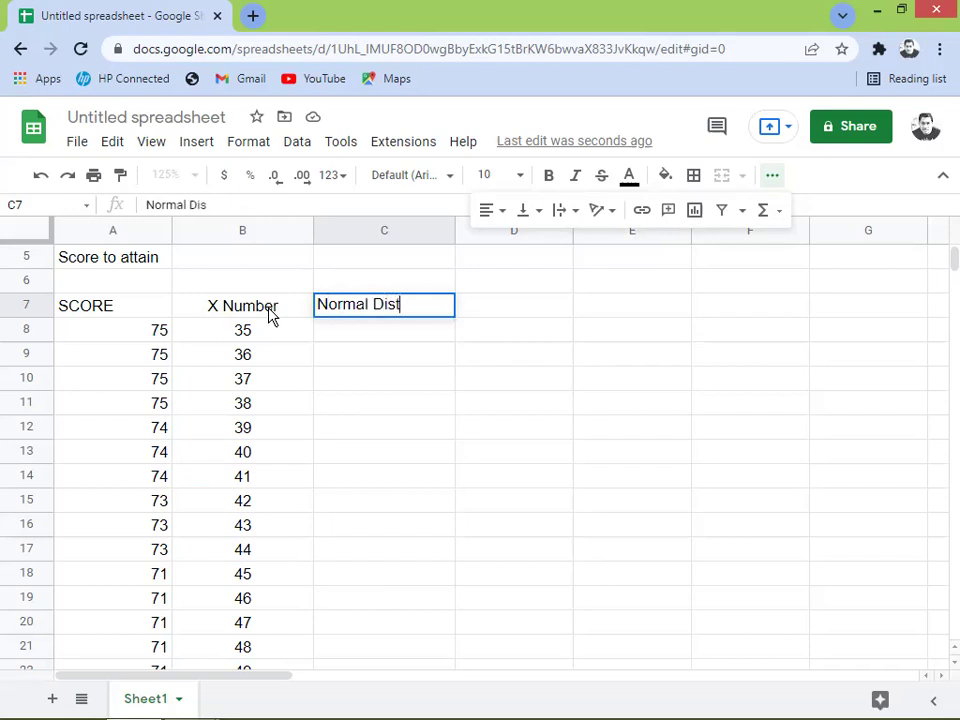
type("ribution")
key("Return")
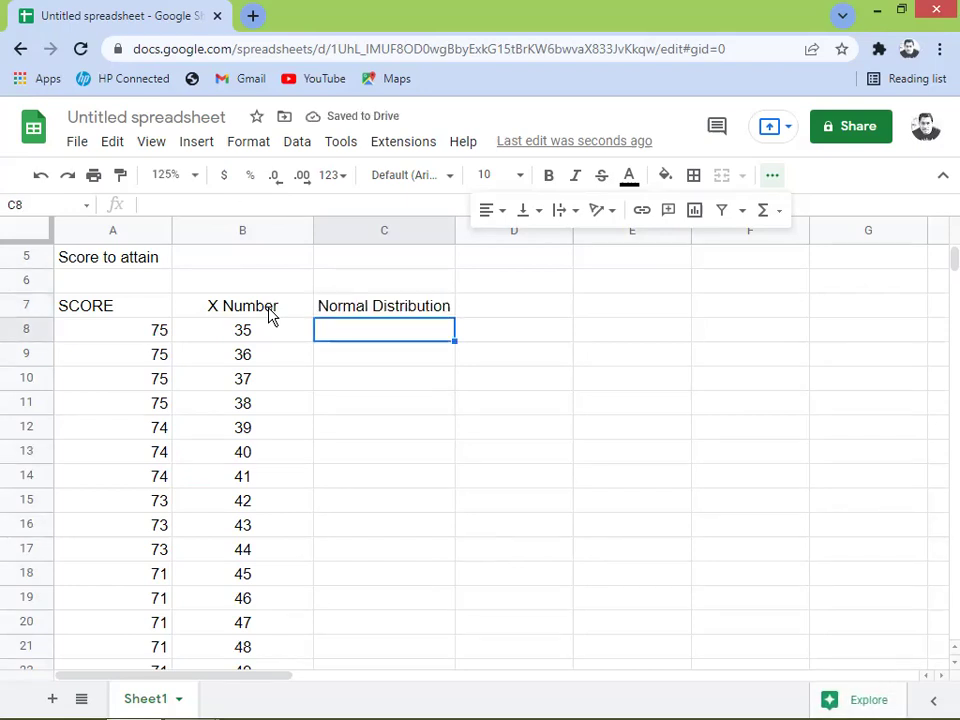
Enter =NORM.DIST(B8,$B$2,$B$3,0) in cell C8 and accept the suggested autofill for the cells below it.
key("Up")
key("Down")
type("=")
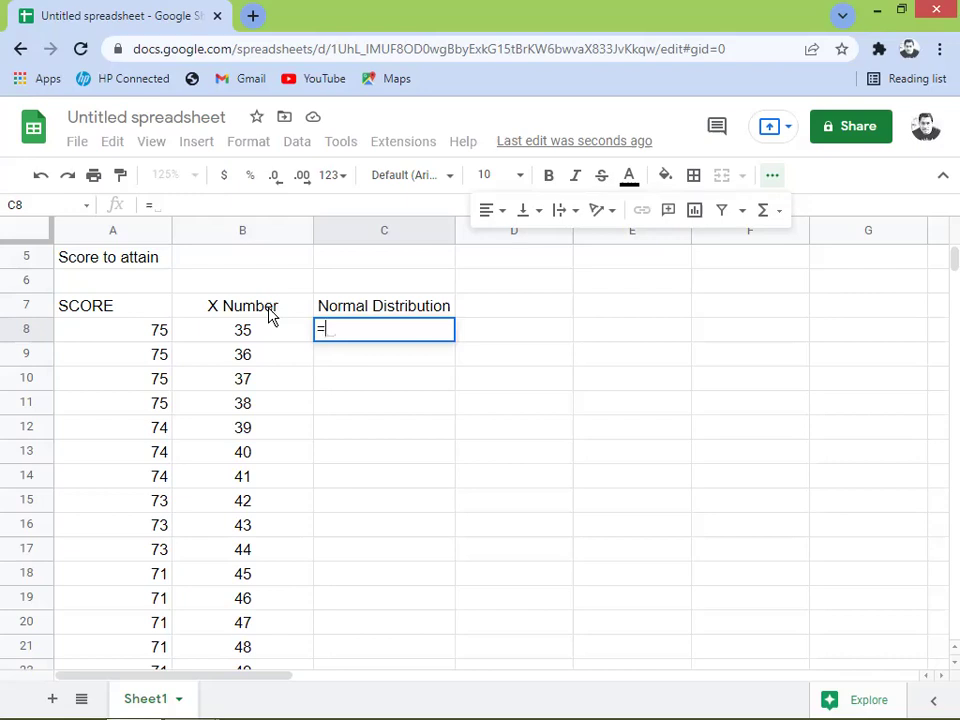
type("n")
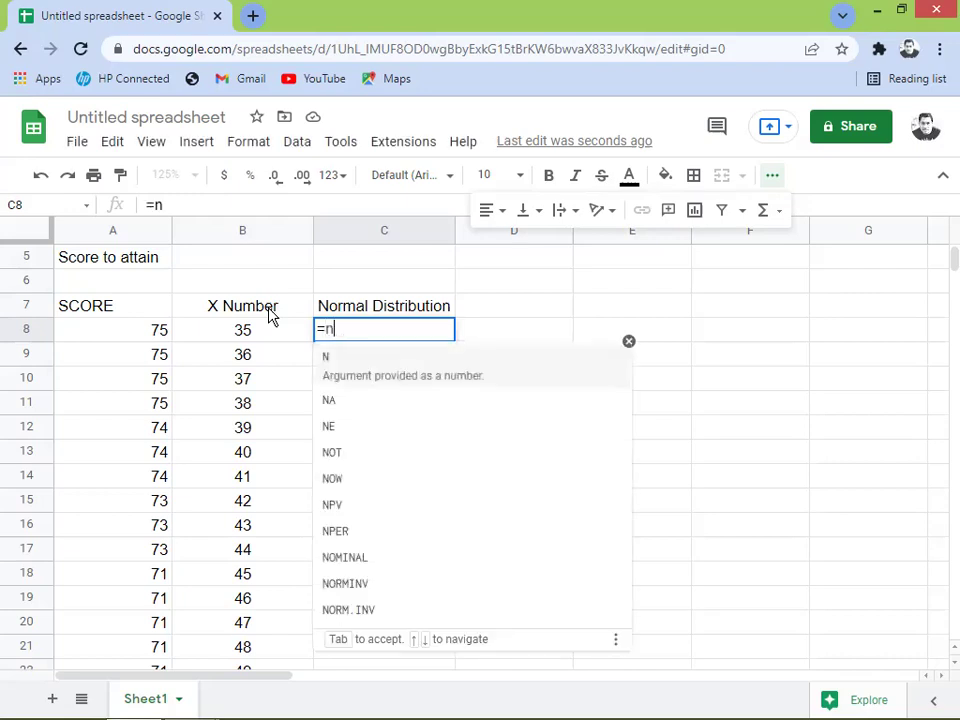
type("orm")
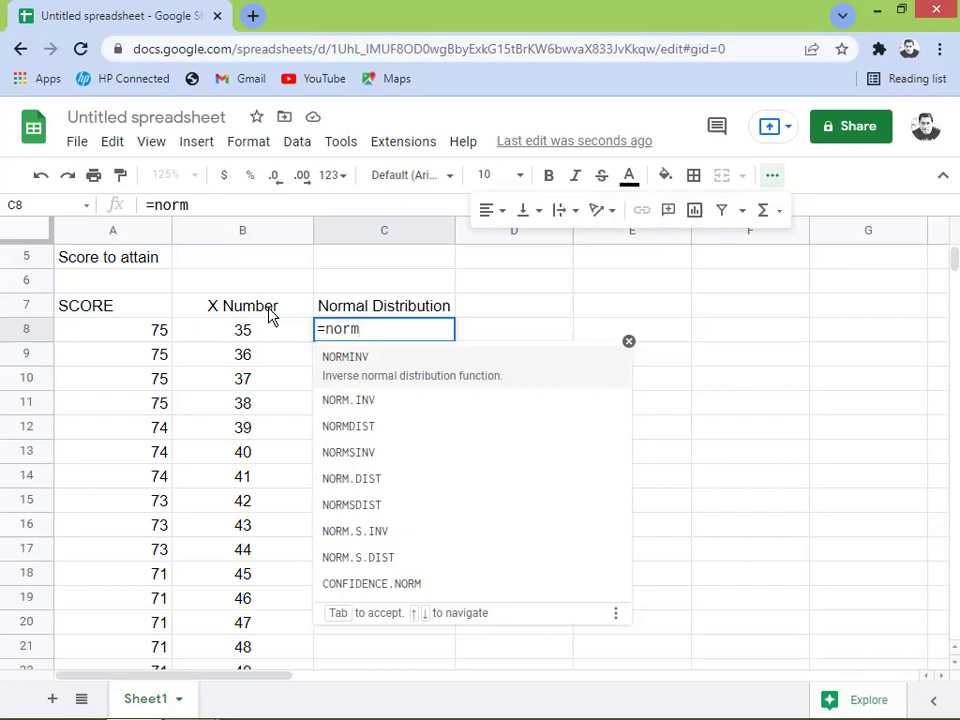
left_click(361, 476)
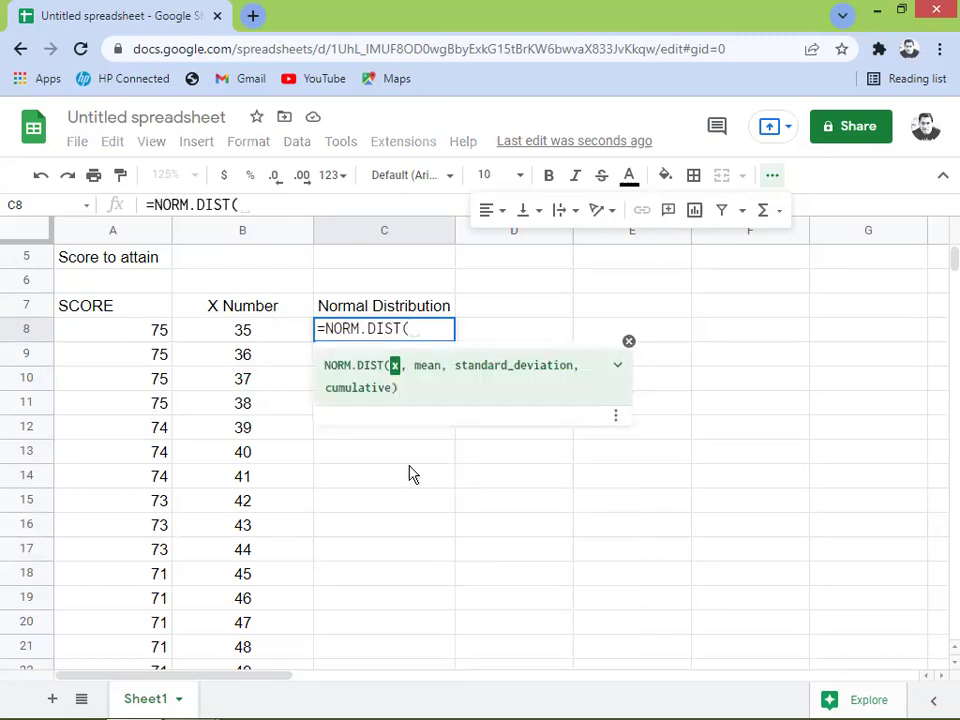
left_click(248, 335)
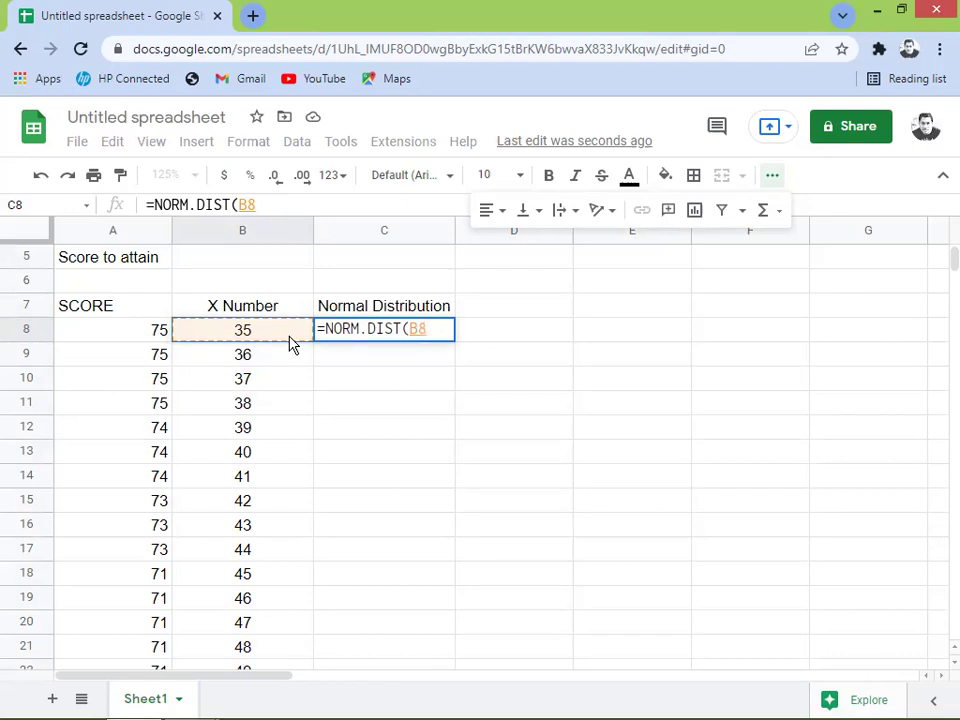
type(",")
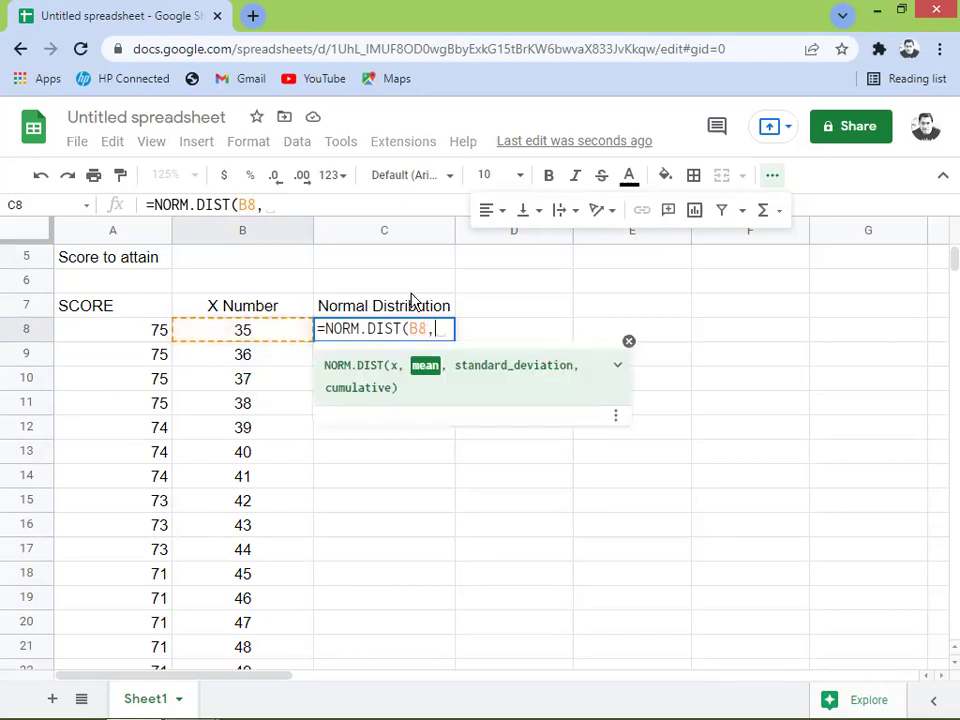
scroll(940, 260, "up", 2)
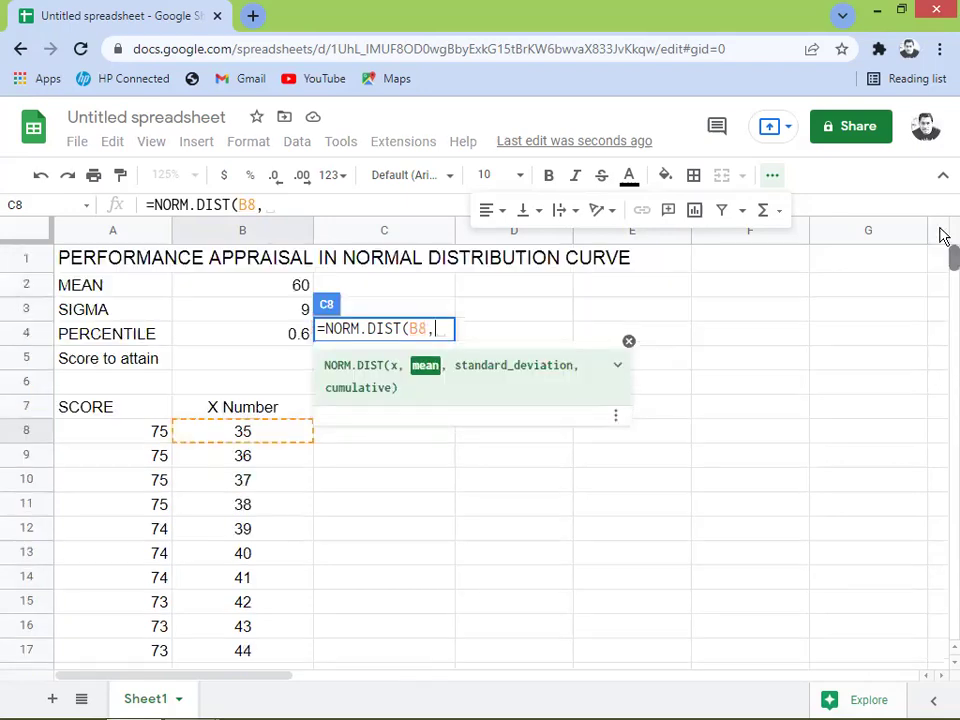
left_click(262, 288)
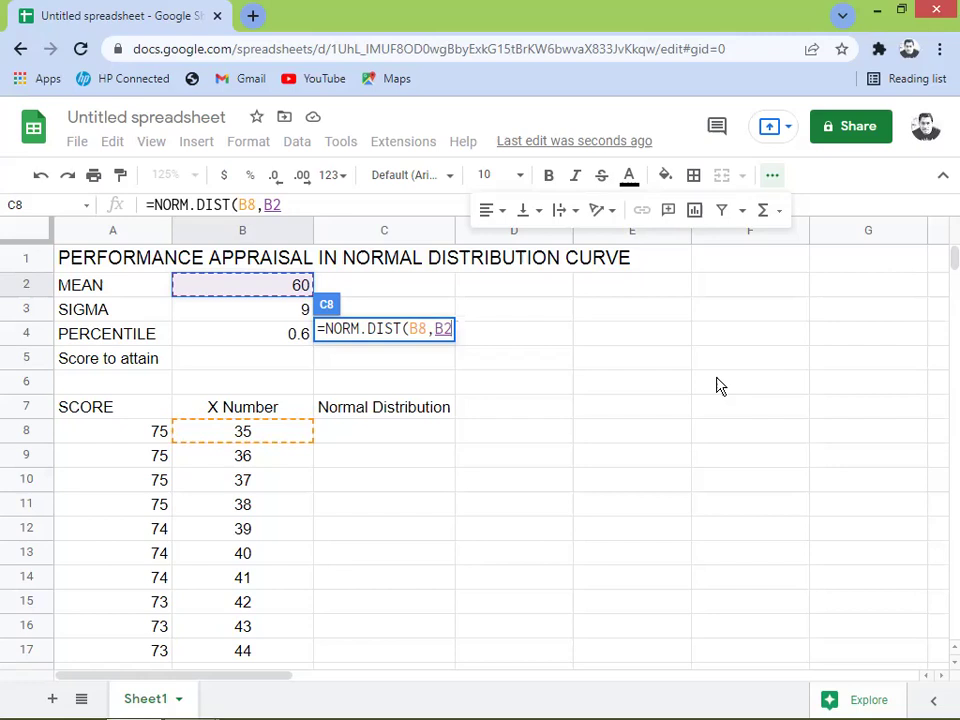
key("F4")
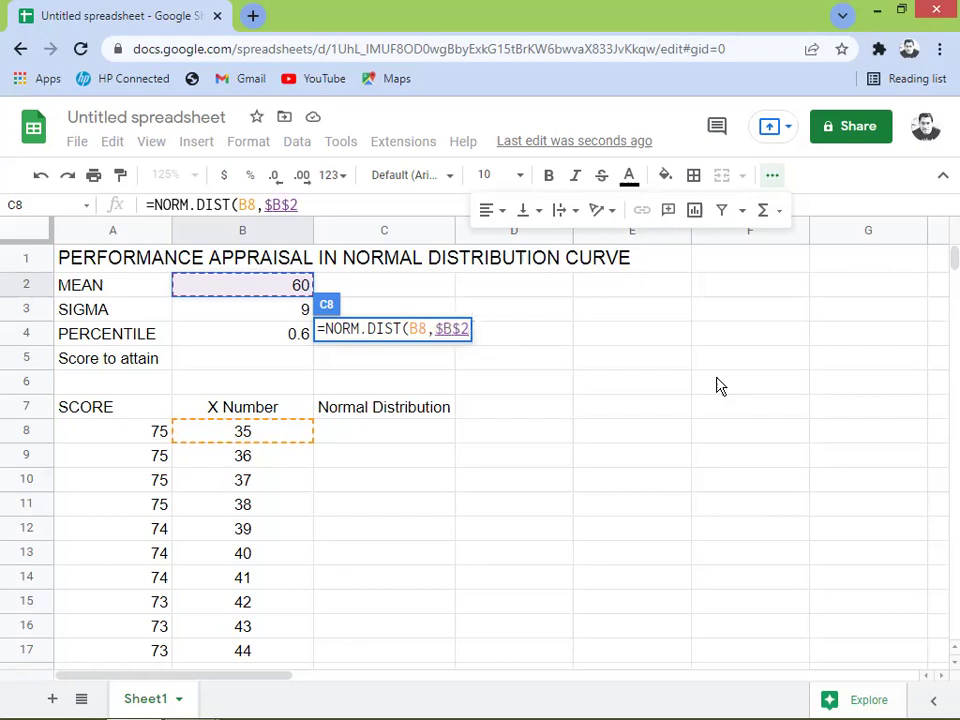
type(",")
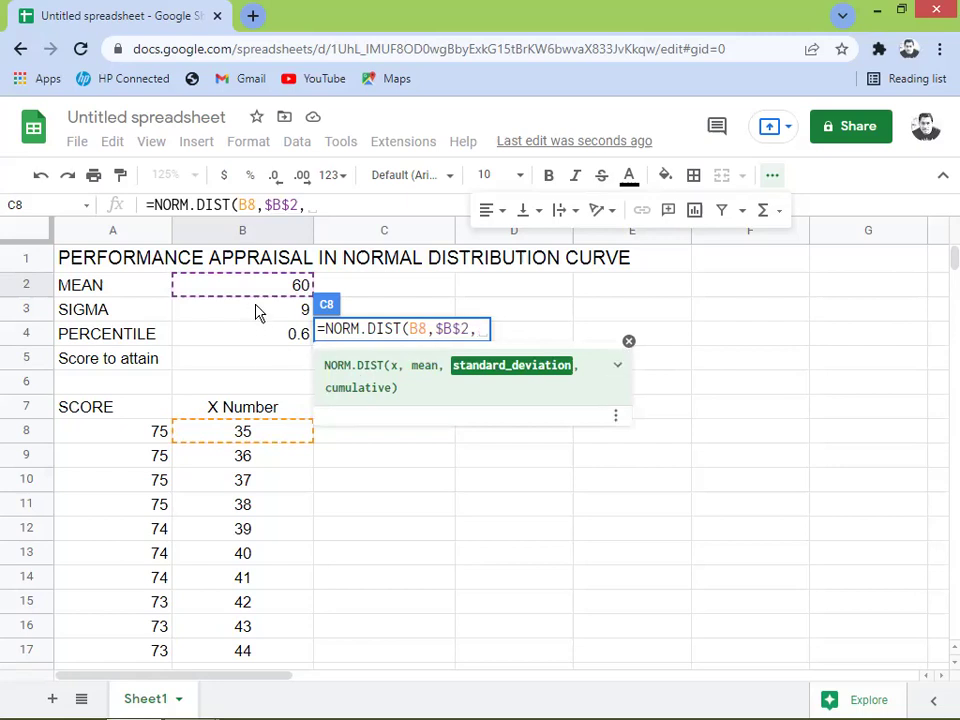
left_click(255, 312)
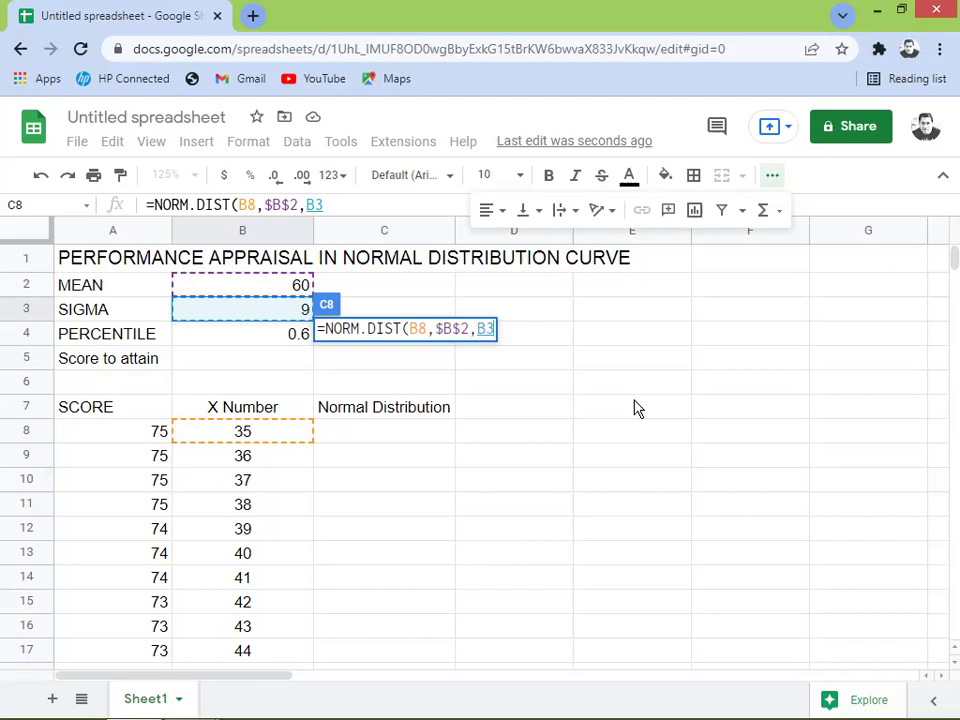
key("F4")
type(",")
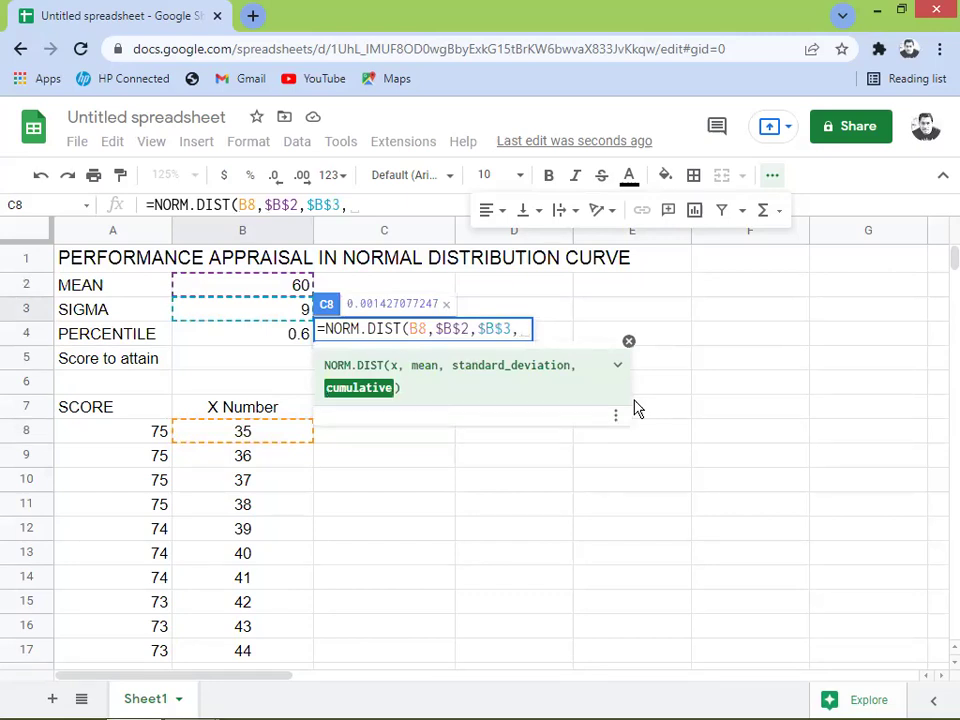
type("0")
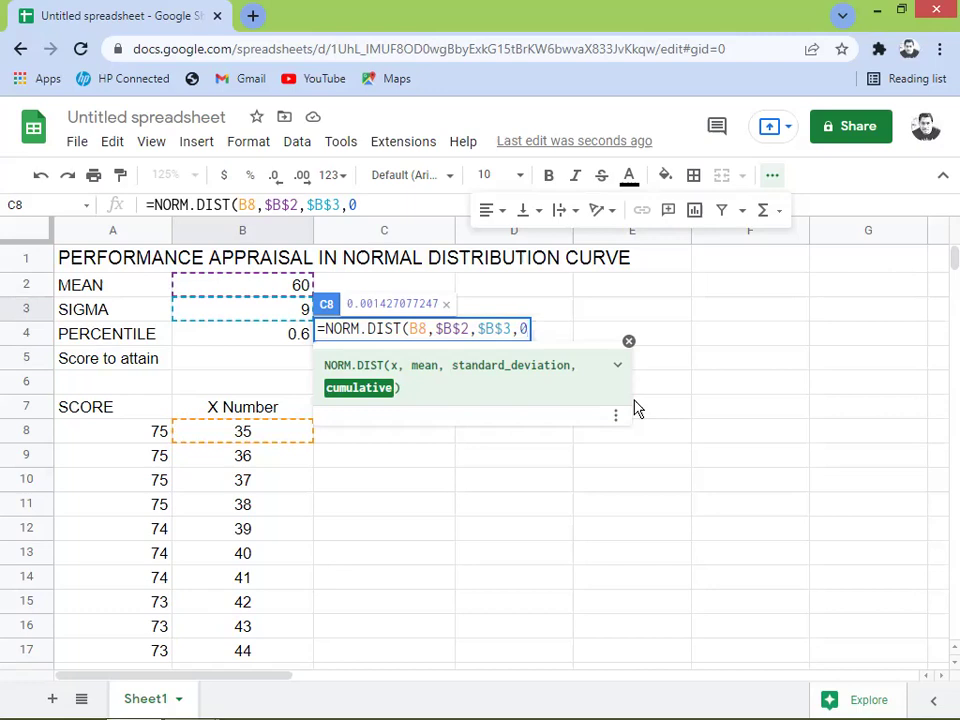
type(")")
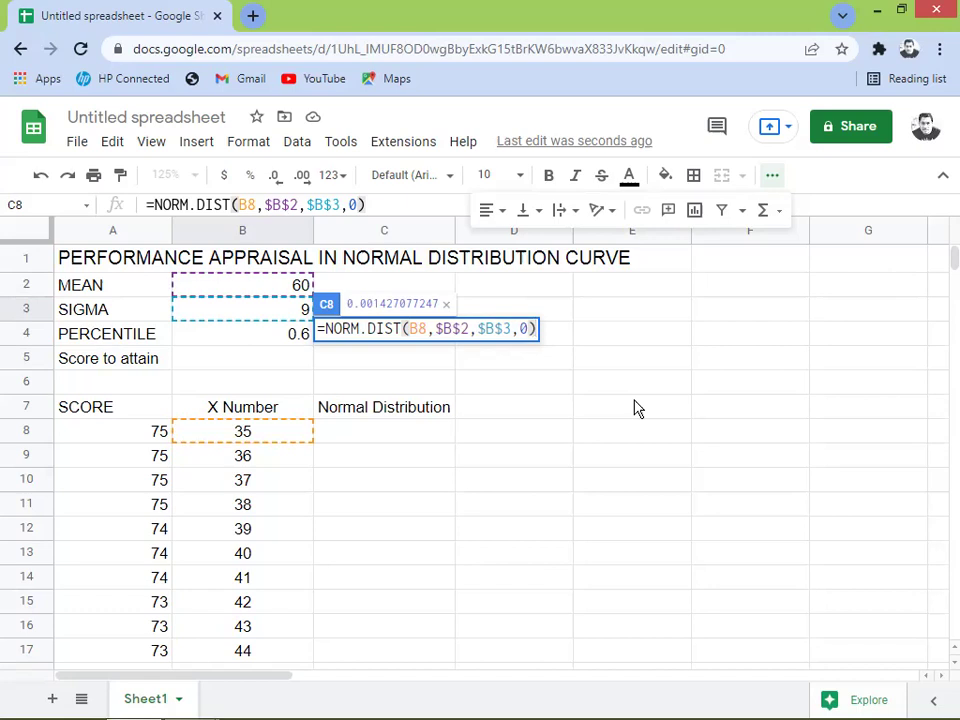
key("Return")
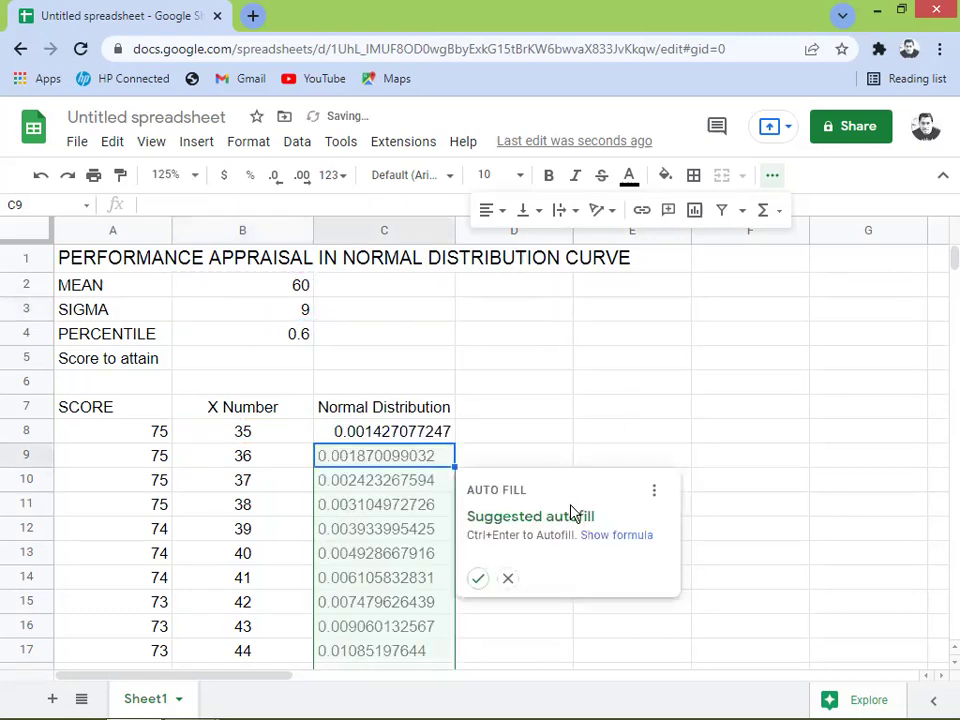
left_click(479, 580)
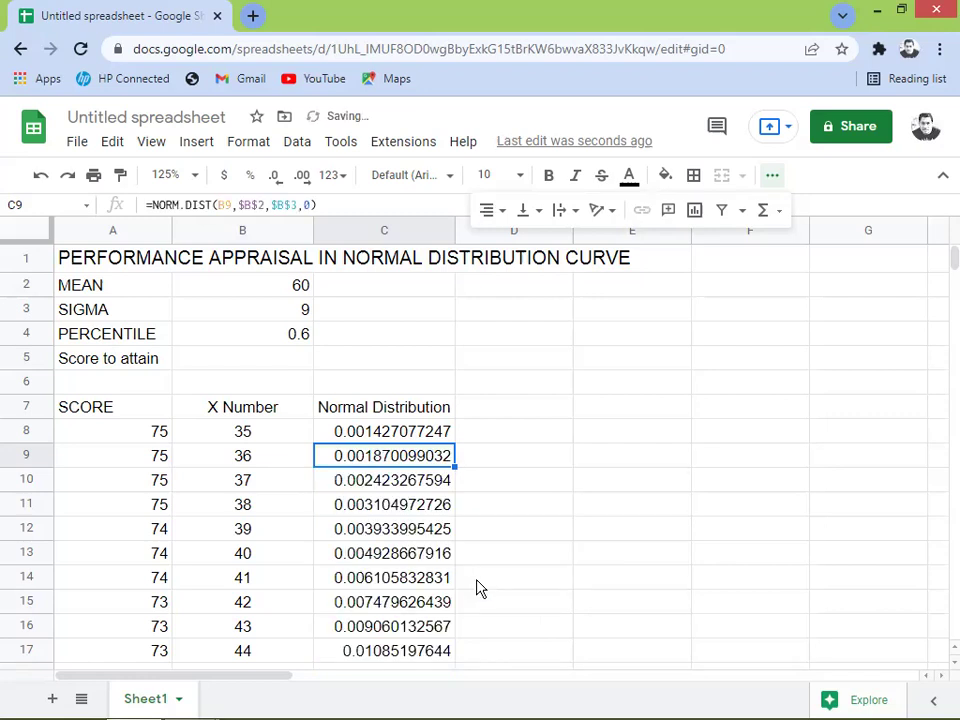
Clear the surplus Normal Distribution formulas beside the blank X Number cells by deleting the contents of C59:C110.
left_click(414, 538)
key("Page_Down")
key("Page_Down")
key("Page_Down")
key("Page_Down")
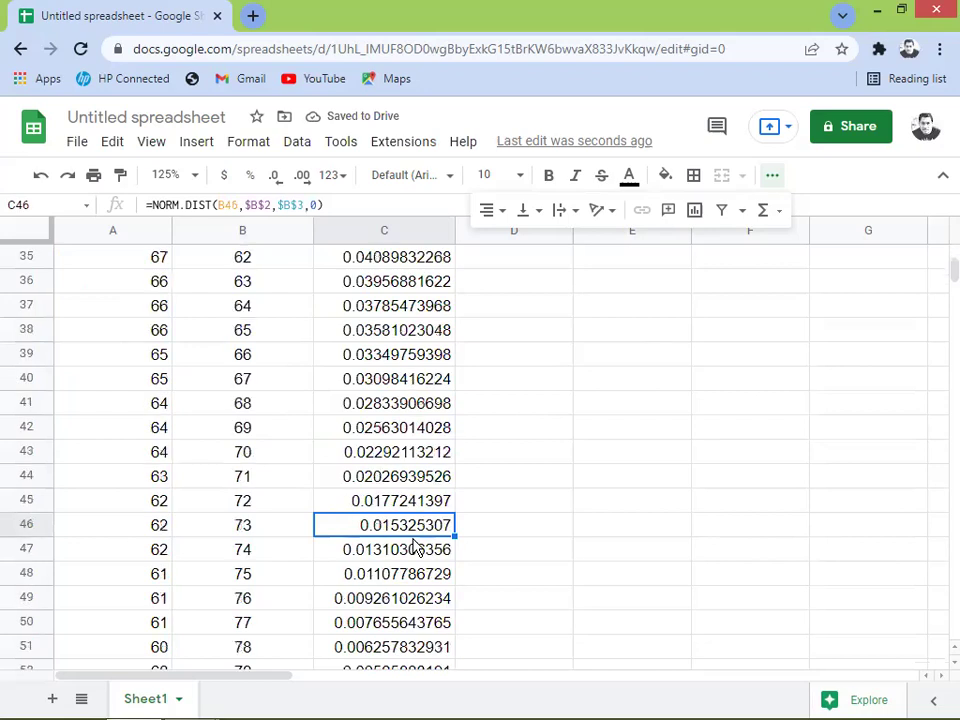
key("Page_Up")
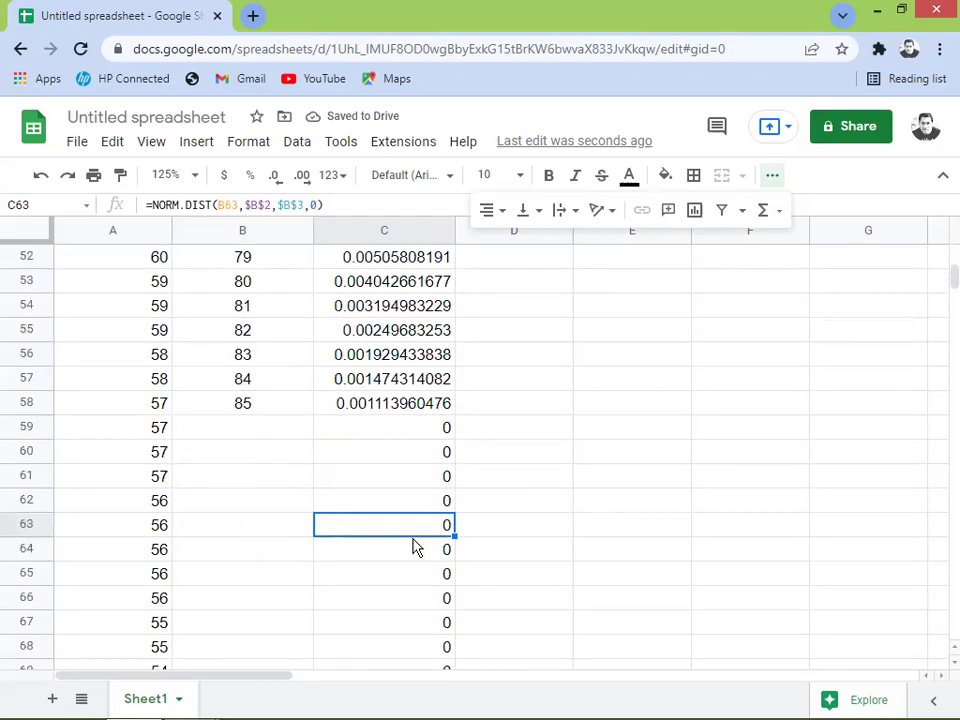
key("Up")
key("Up")
key("Up")
key("Up")
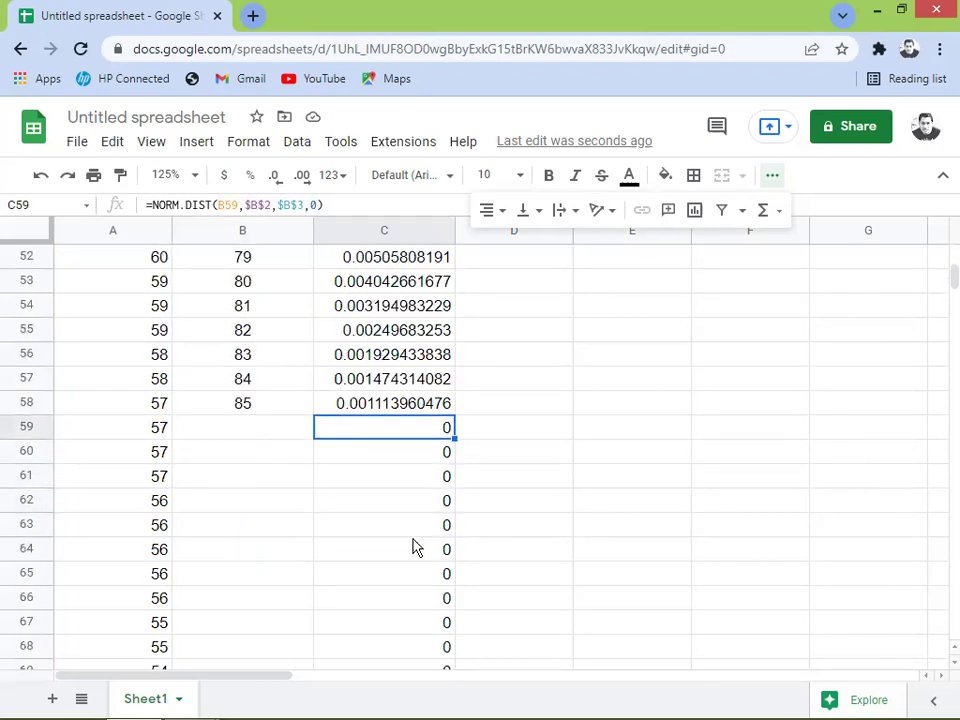
key("shift+Page_Down")
key("shift+Page_Down")
key("shift+Page_Down")
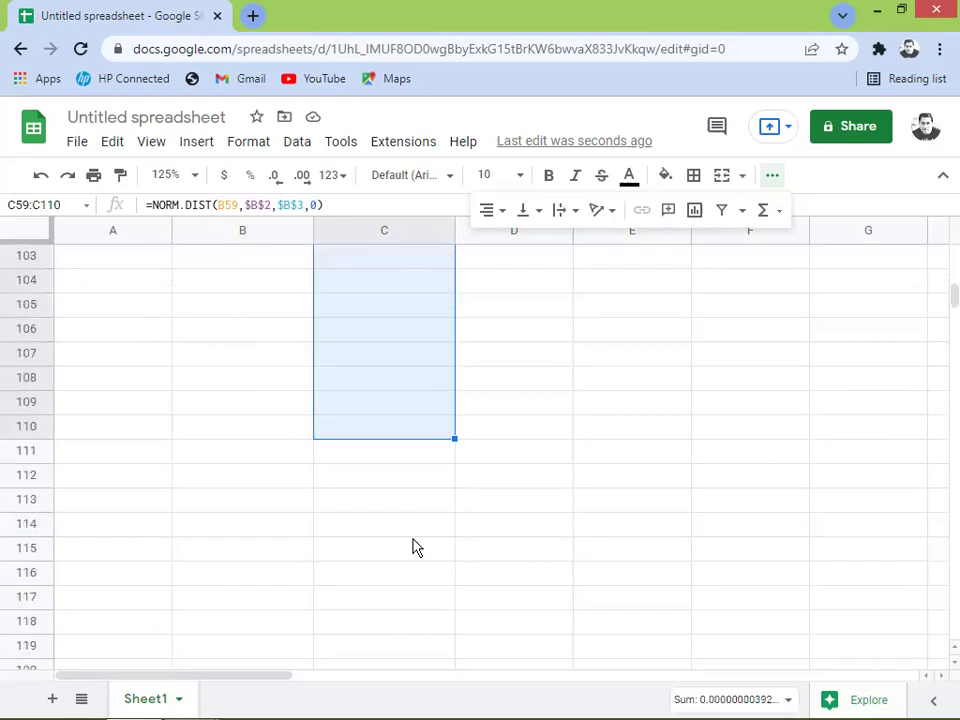
key("Delete")
Insert a line chart of Normal Distribution against X Number from the range B7:C58 and close the chart editor.
key("Up")
key("Up")
key("Up")
key("Up")
key("Up")
key("Up")
key("Up")
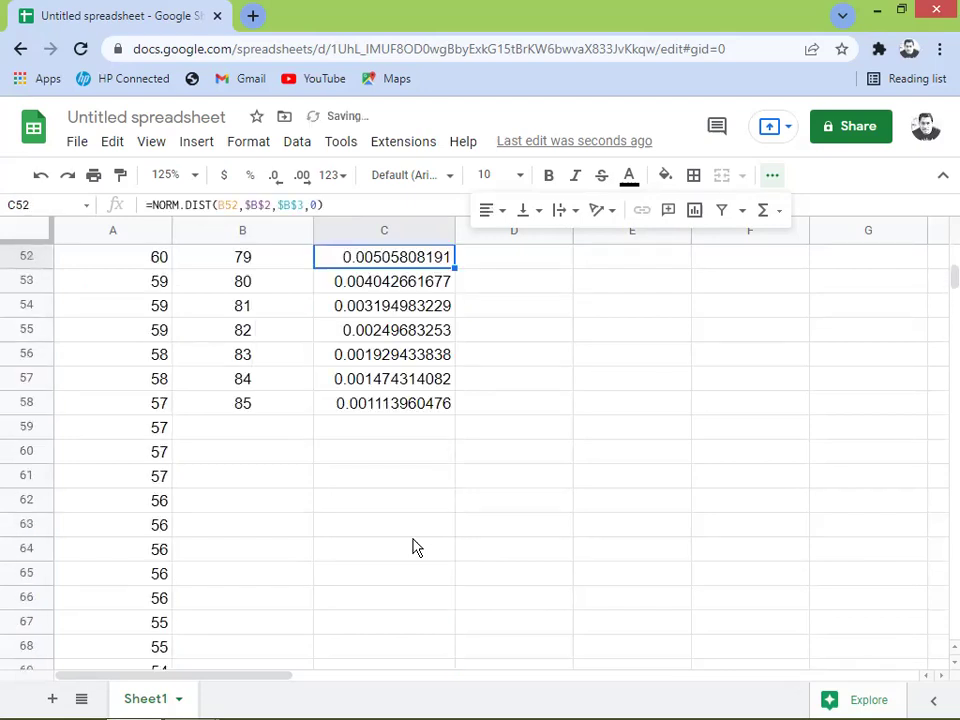
key("Up")
key("Up")
key("Up")
key("Up")
key("Up")
key("Up")
key("Up")
key("Up")
key("Up")
key("Up")
key("Up")
key("Up")
key("Up")
key("Up")
key("Up")
key("Up")
key("Up")
key("Up")
key("Up")
key("Up")
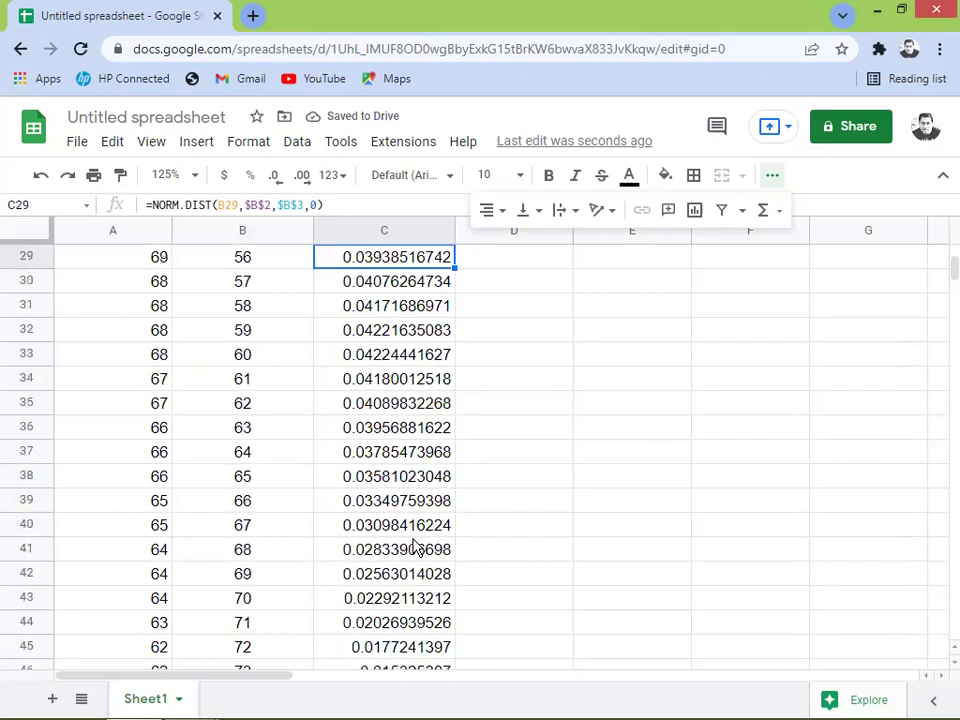
key("Up")
key("Up")
key("Up")
key("Up")
key("Up")
key("Up")
key("Up")
key("Up")
key("Up")
key("Up")
key("Up")
key("Up")
key("Up")
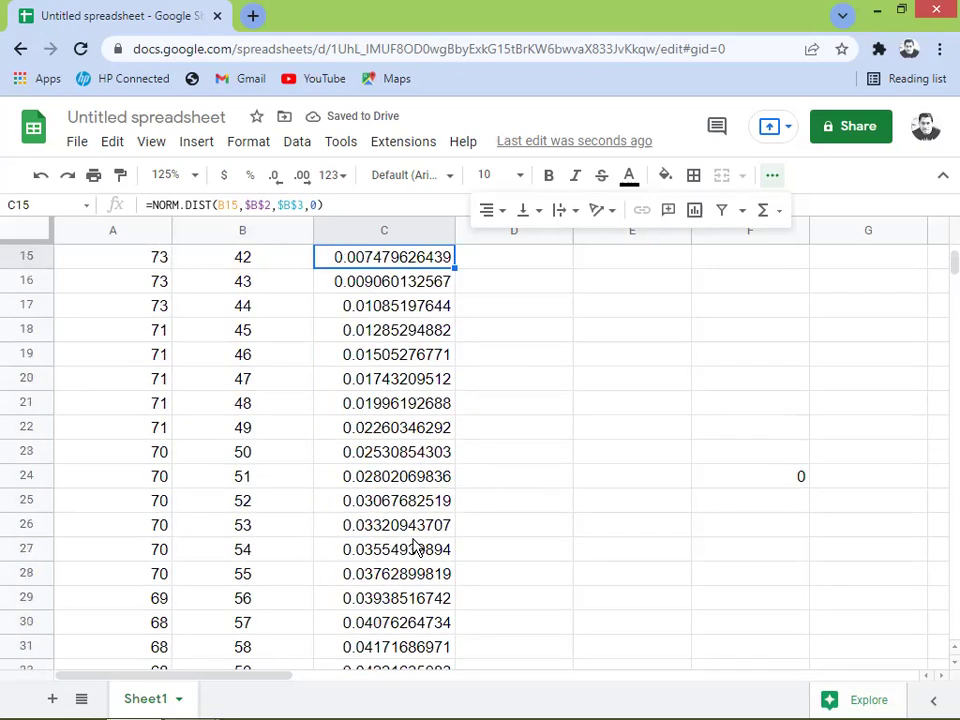
key("Up")
key("Up")
key("Up")
key("Up")
key("Up")
key("Up")
key("Up")
key("Up")
key("Up")
key("Up")
key("Up")
key("Up")
key("Up")
key("Up")
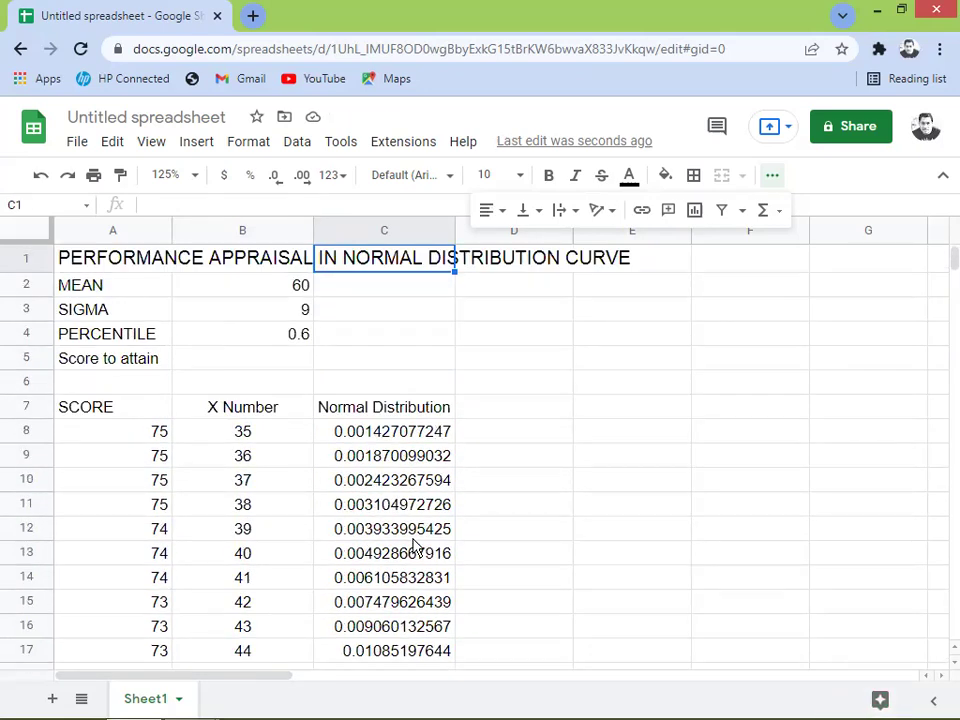
left_click_drag(249, 407, 454, 317)
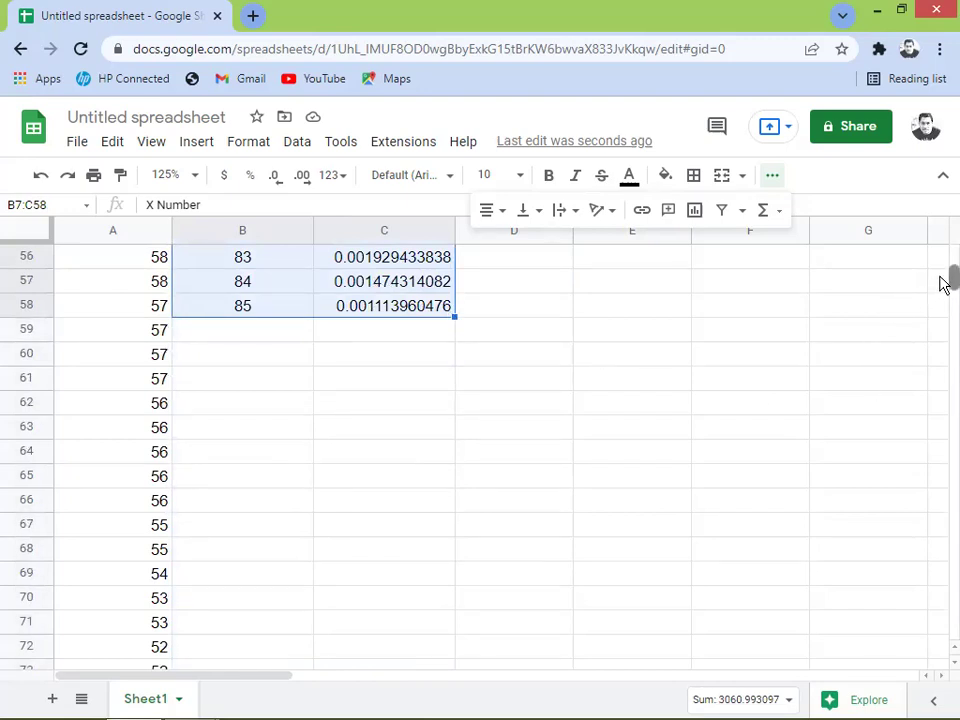
left_click_drag(941, 278, 943, 249)
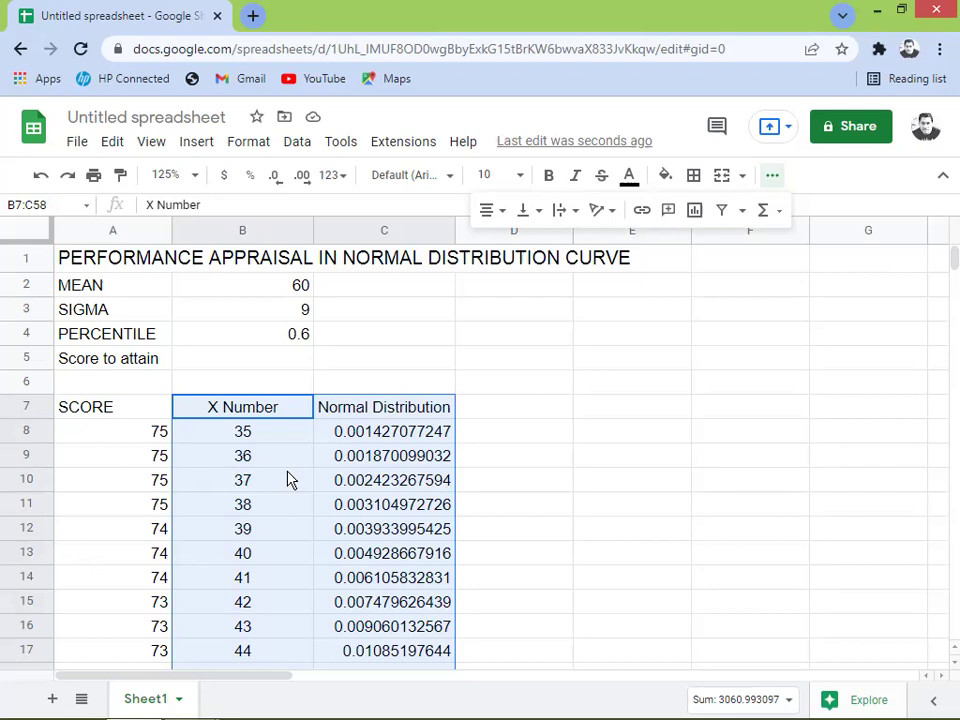
left_click(199, 152)
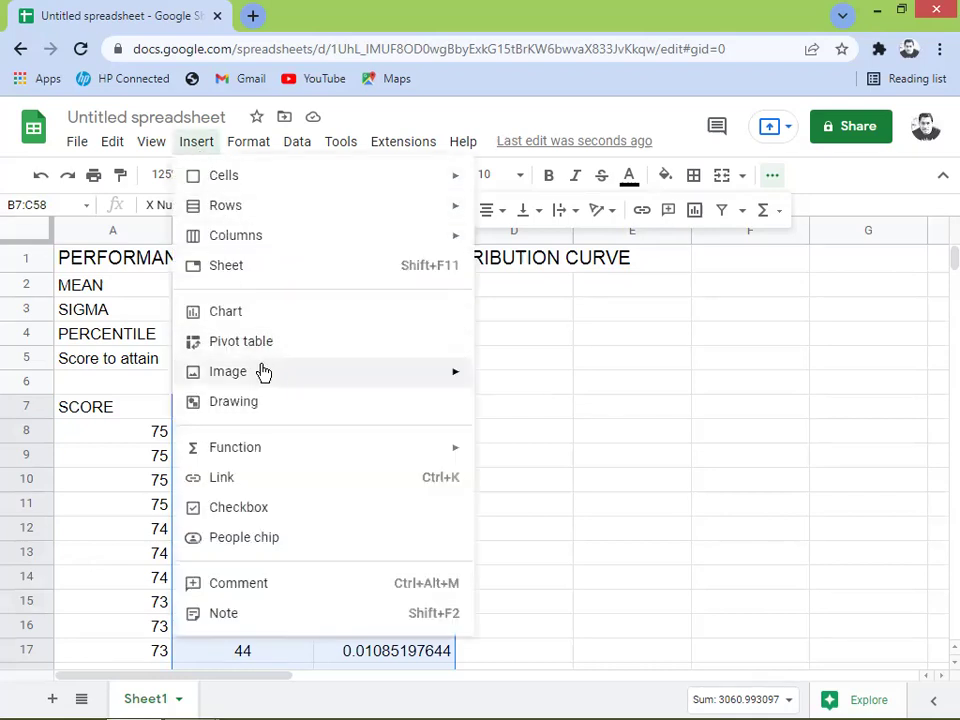
left_click(231, 324)
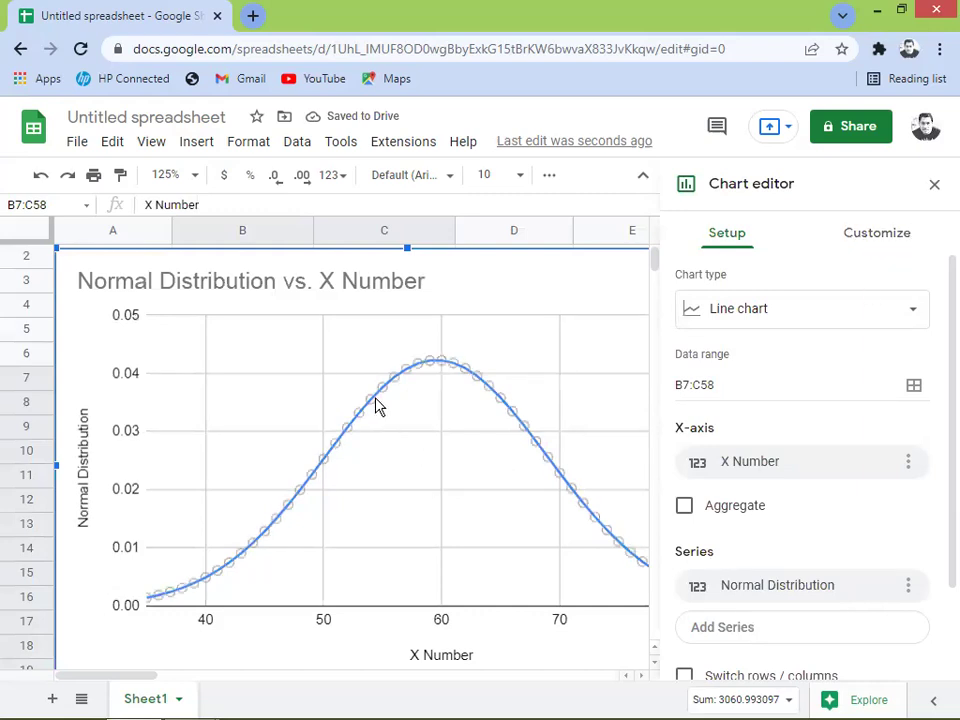
left_click(937, 186)
Change the Normal Distribution vs. X Number chart to a scatter chart, close the chart editor and reselect the chart.
left_click(416, 465)
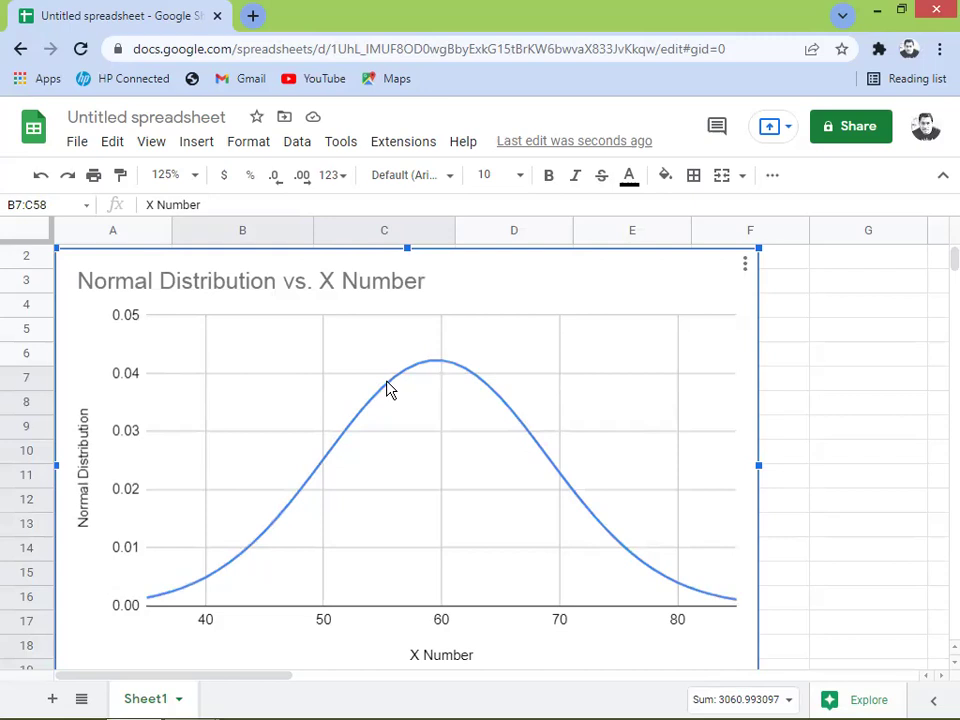
mouse_move(383, 395)
left_click(745, 265)
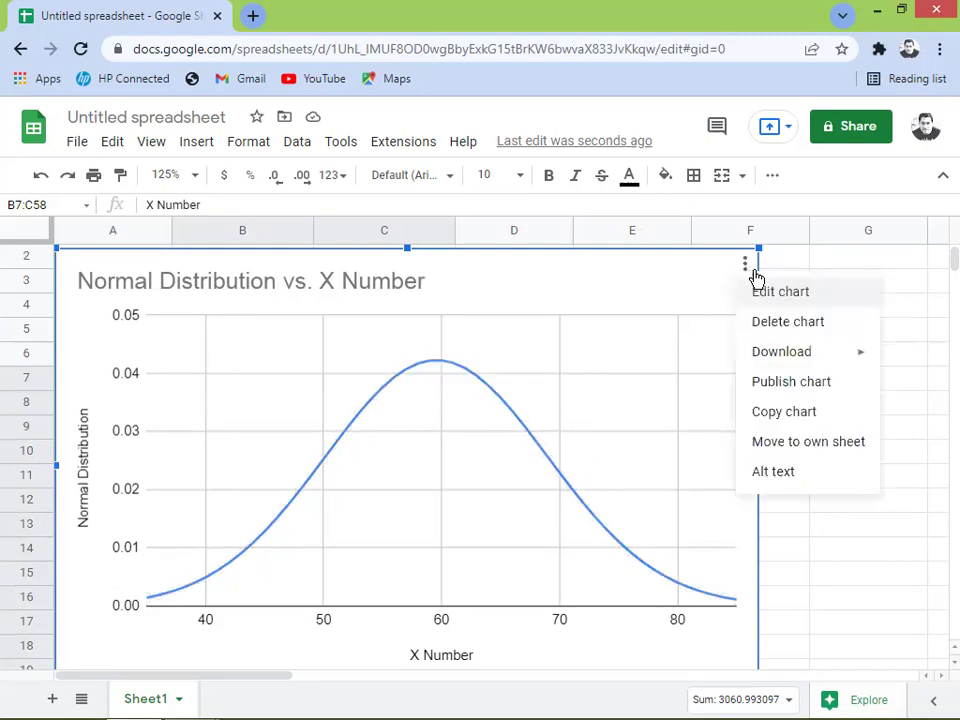
left_click(791, 296)
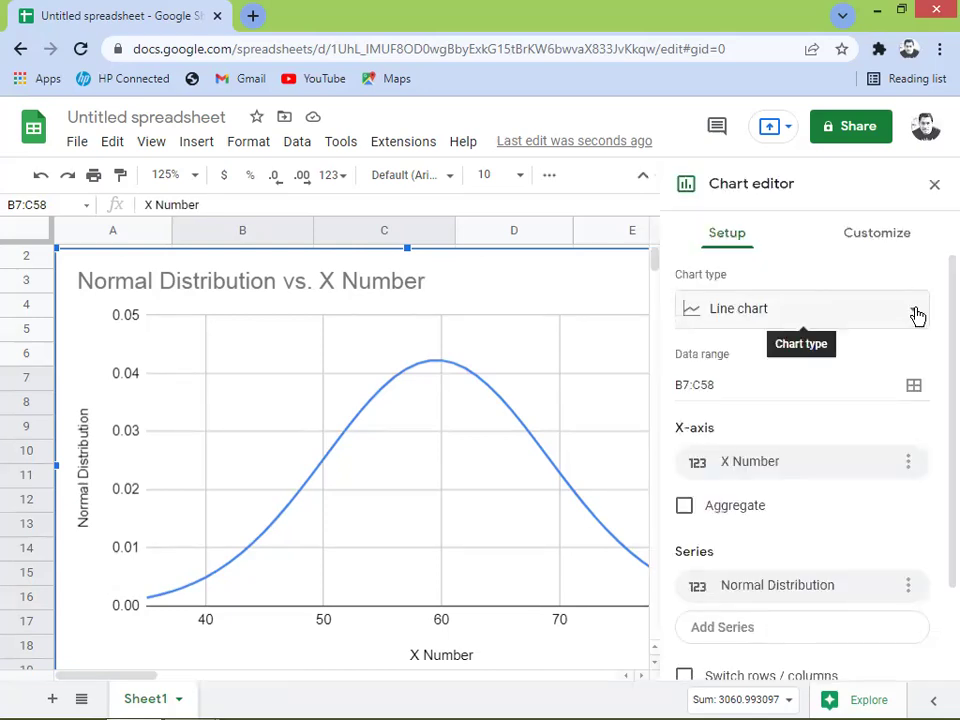
left_click(917, 316)
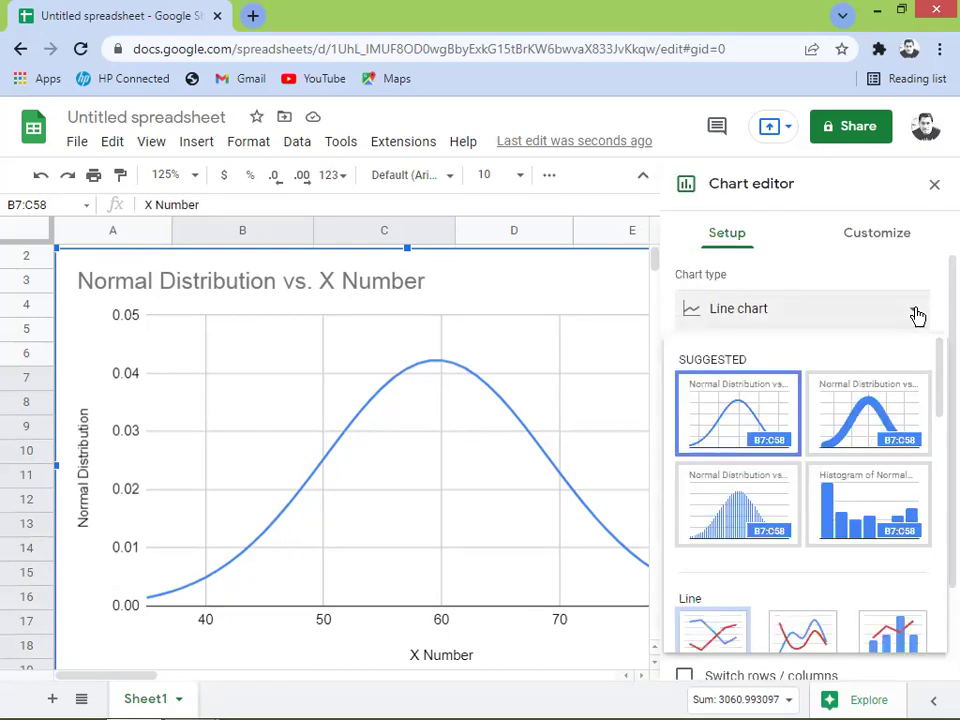
left_click(866, 404)
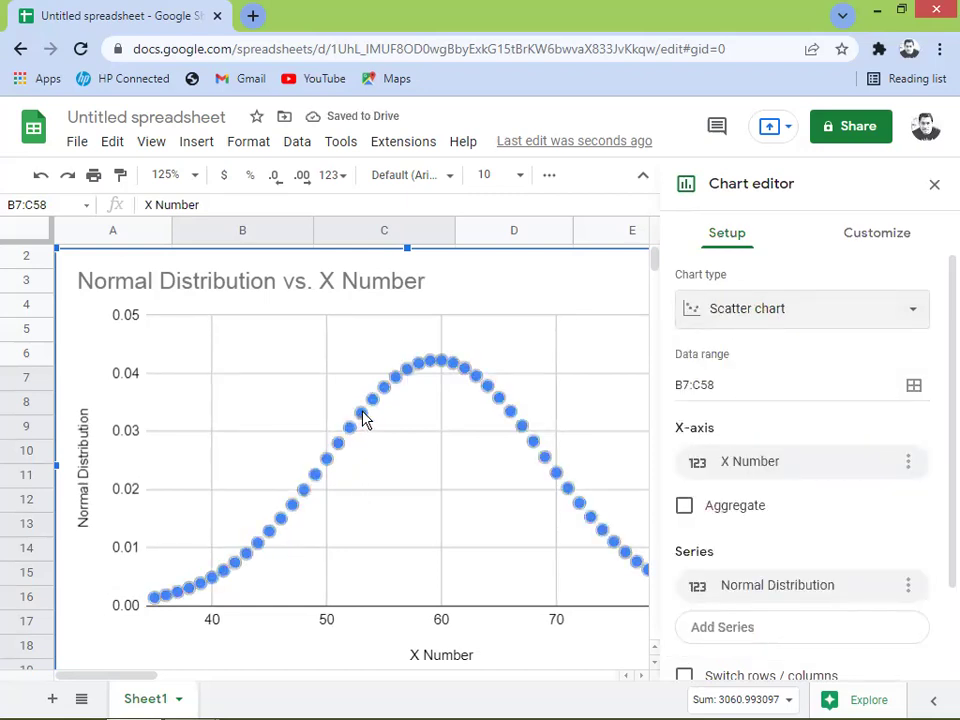
left_click(934, 188)
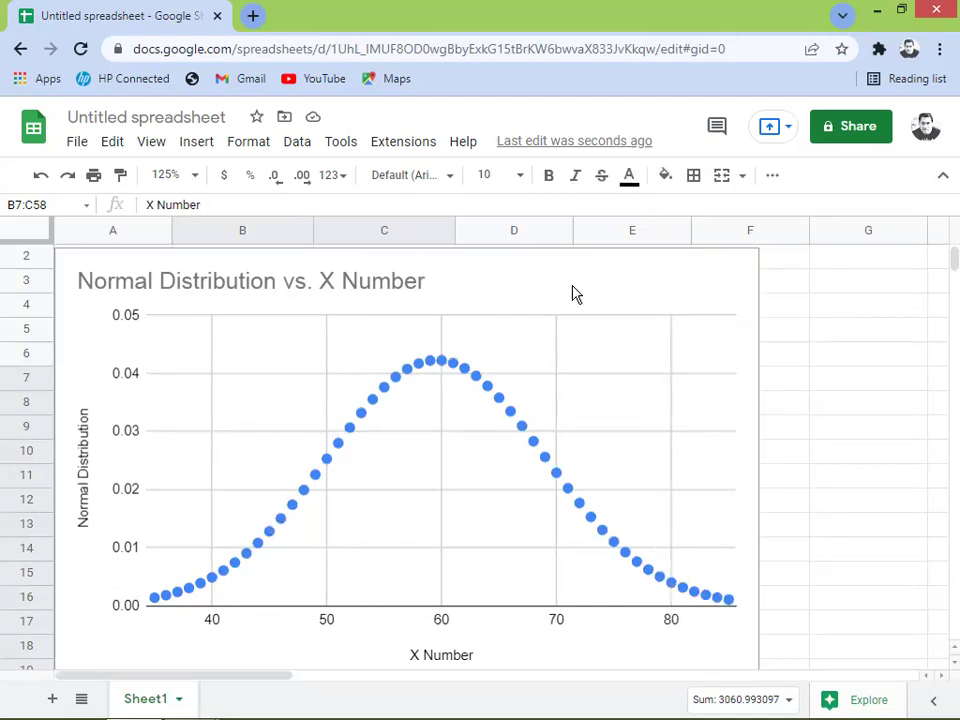
left_click(544, 317)
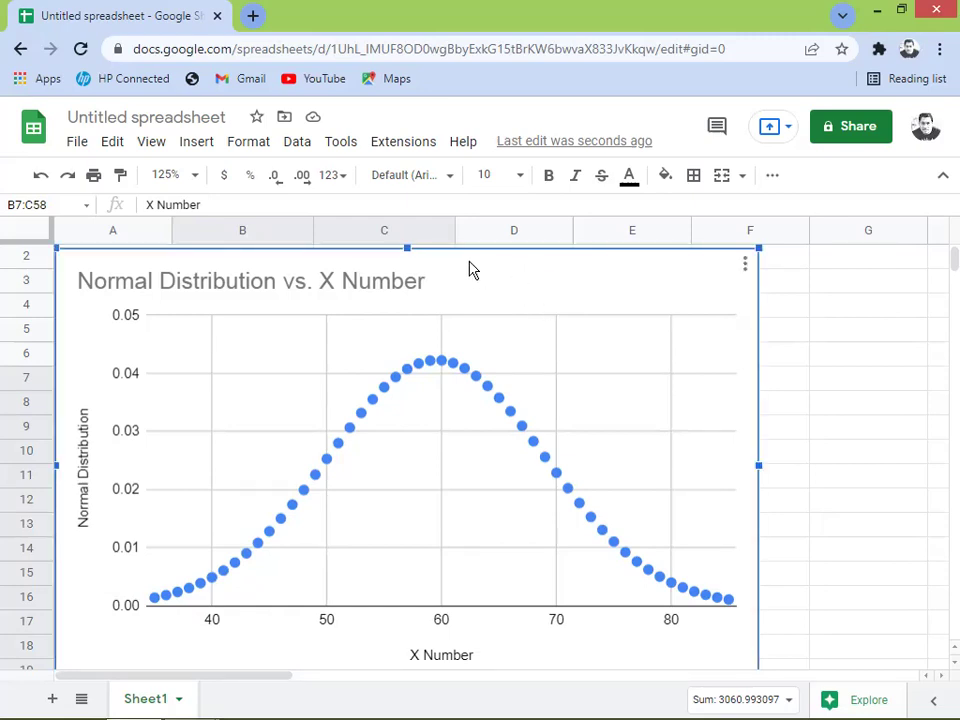
Move the Normal Distribution vs. X Number scatter chart to its own sheet and return to Sheet1.
left_click_drag(457, 257, 546, 240)
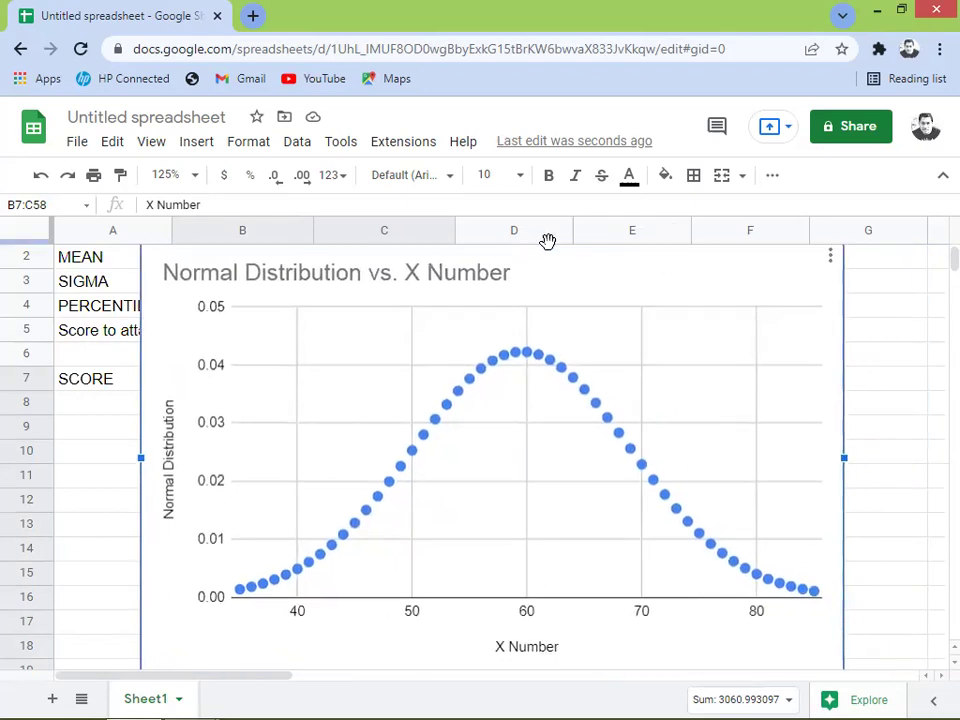
left_click(830, 262)
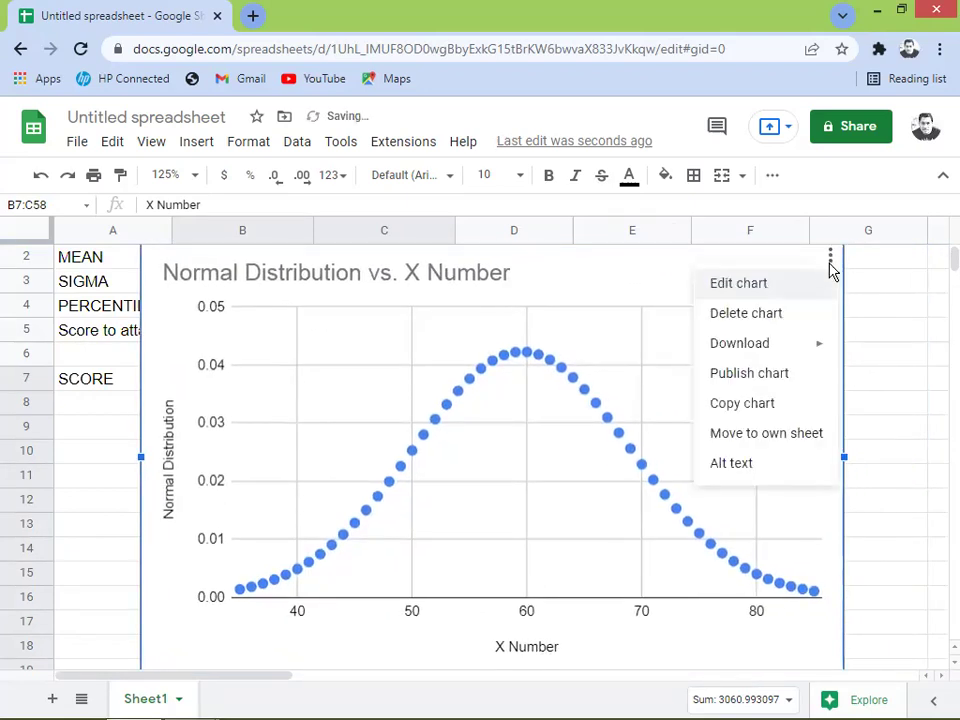
left_click(749, 437)
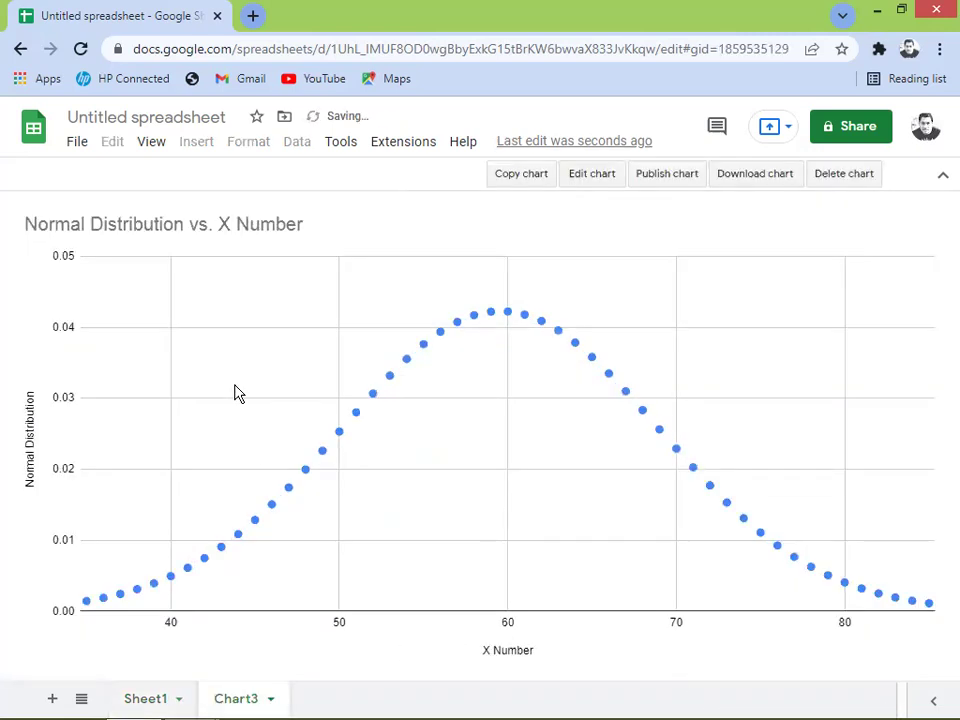
left_click(148, 698)
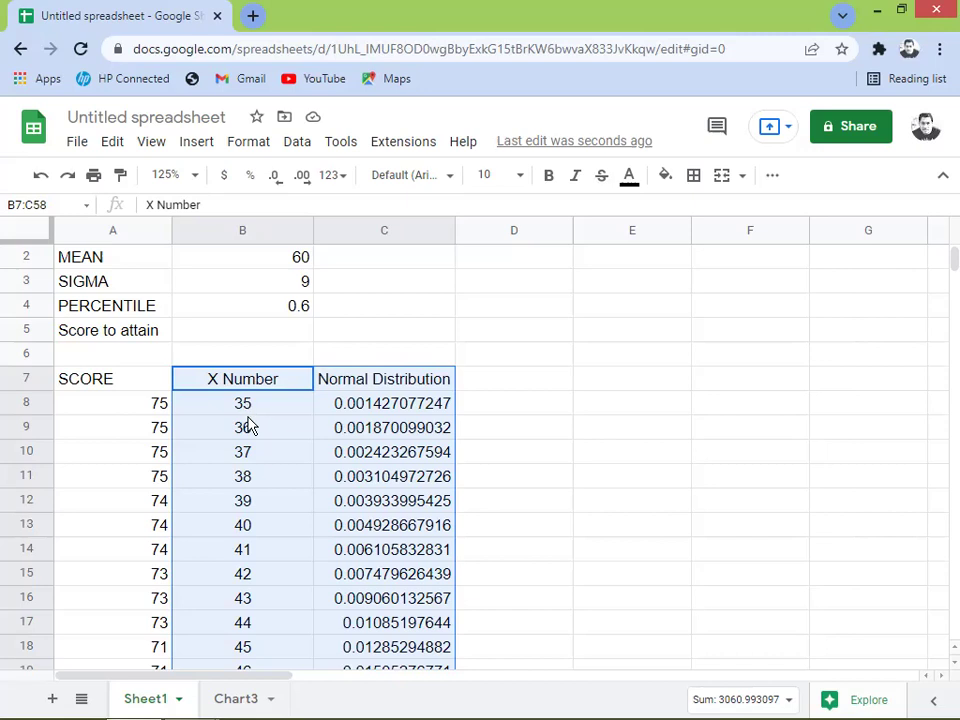
left_click(354, 425)
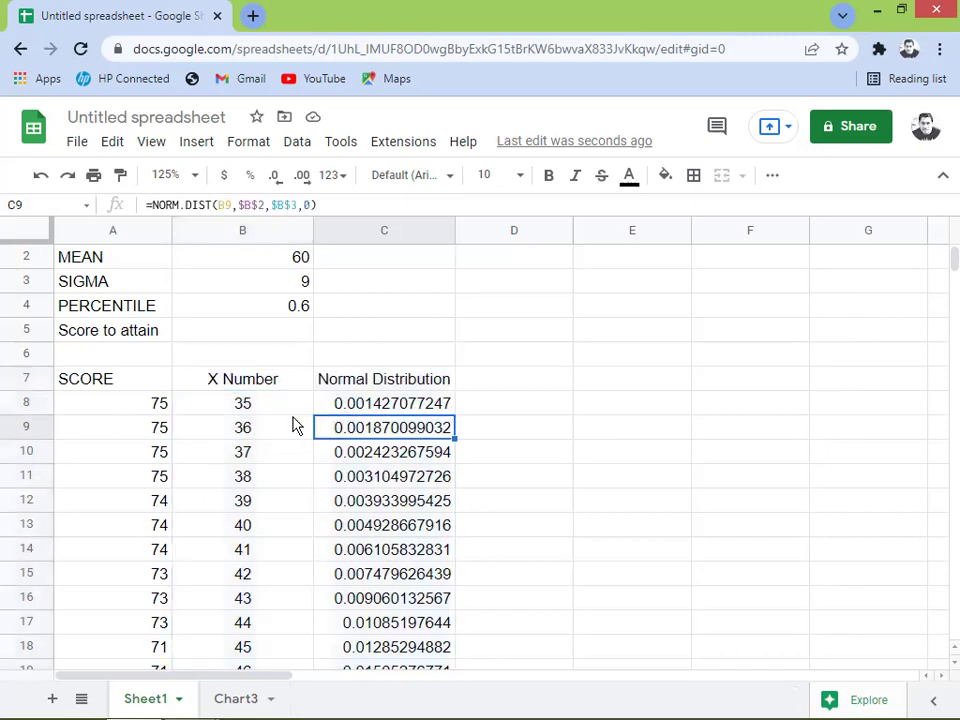
Enter =NORMINV($B$4,$B$2,$B$3) in cell B5 to calculate the Score to attain from the percentile, mean and sigma.
left_click(257, 335)
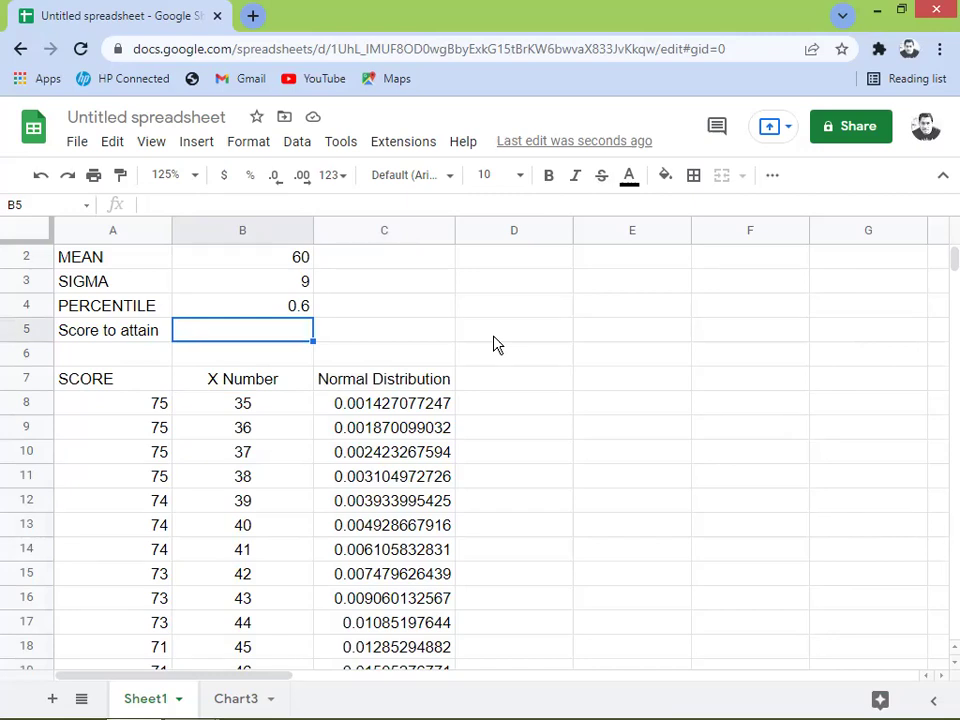
type("=")
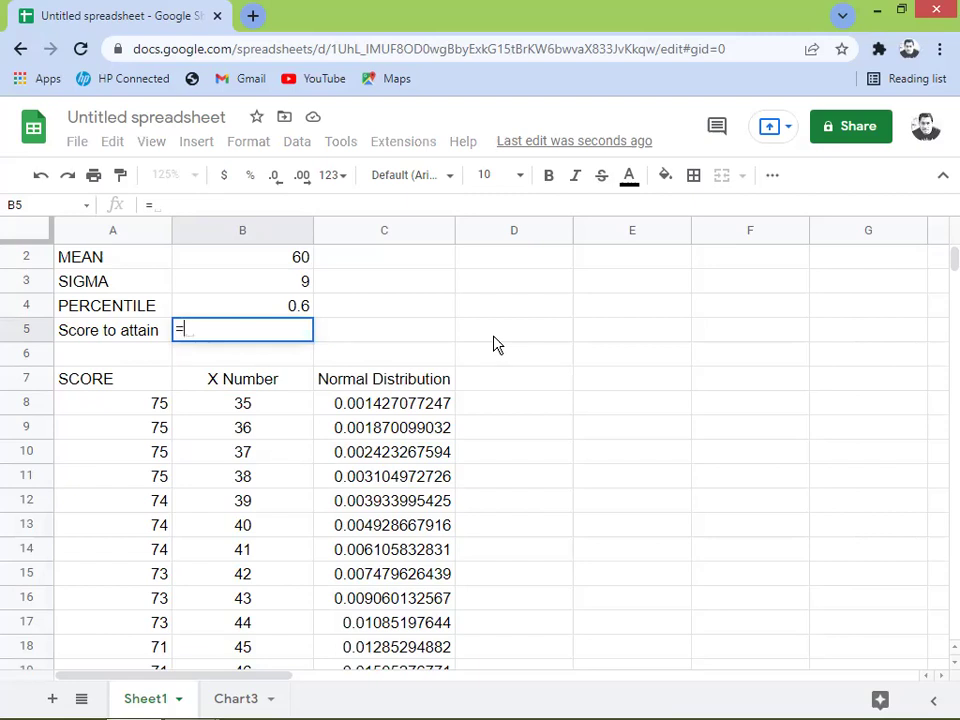
type("no")
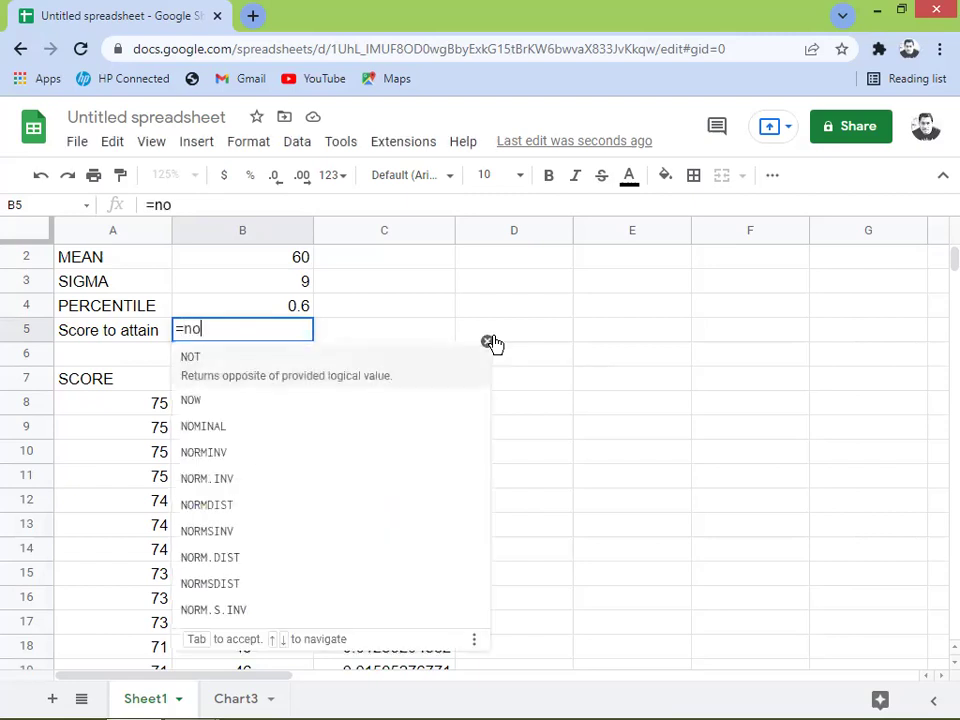
type("rmin")
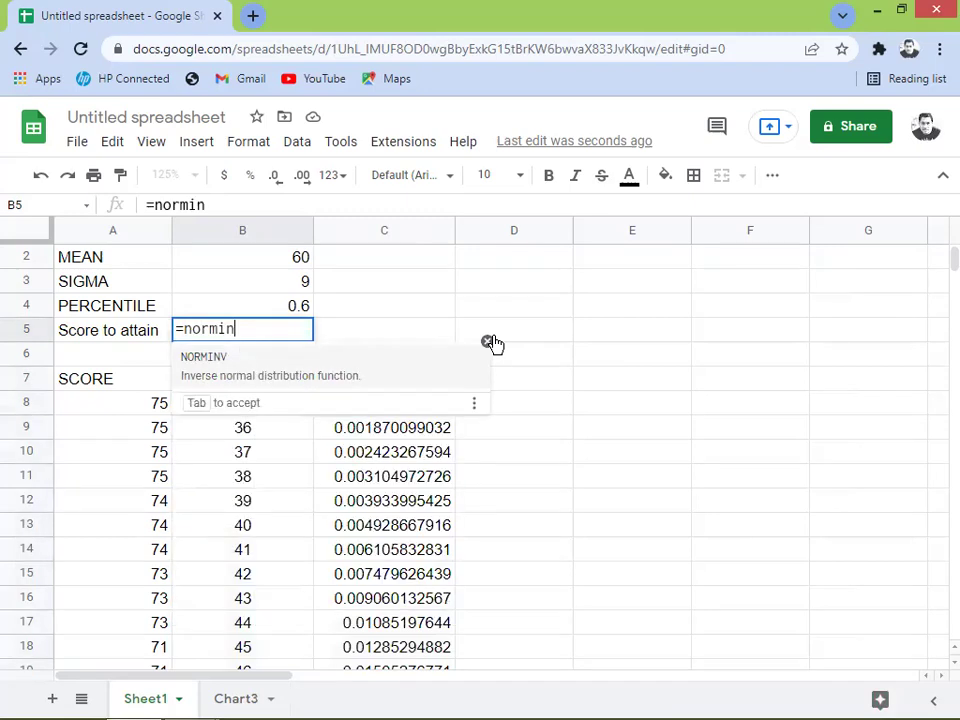
left_click(221, 366)
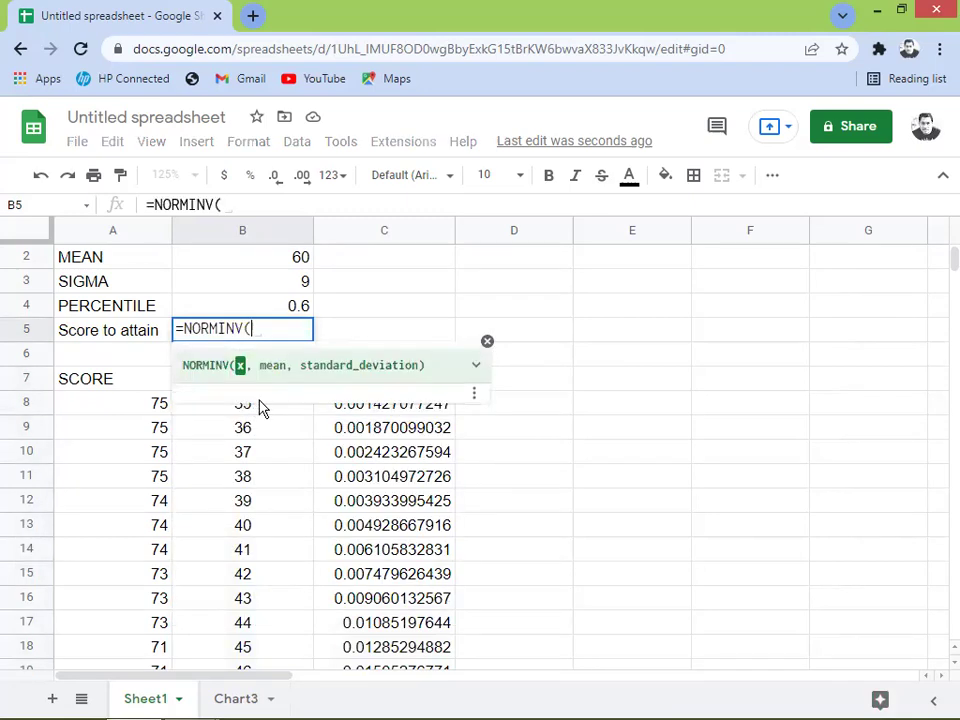
left_click(289, 306)
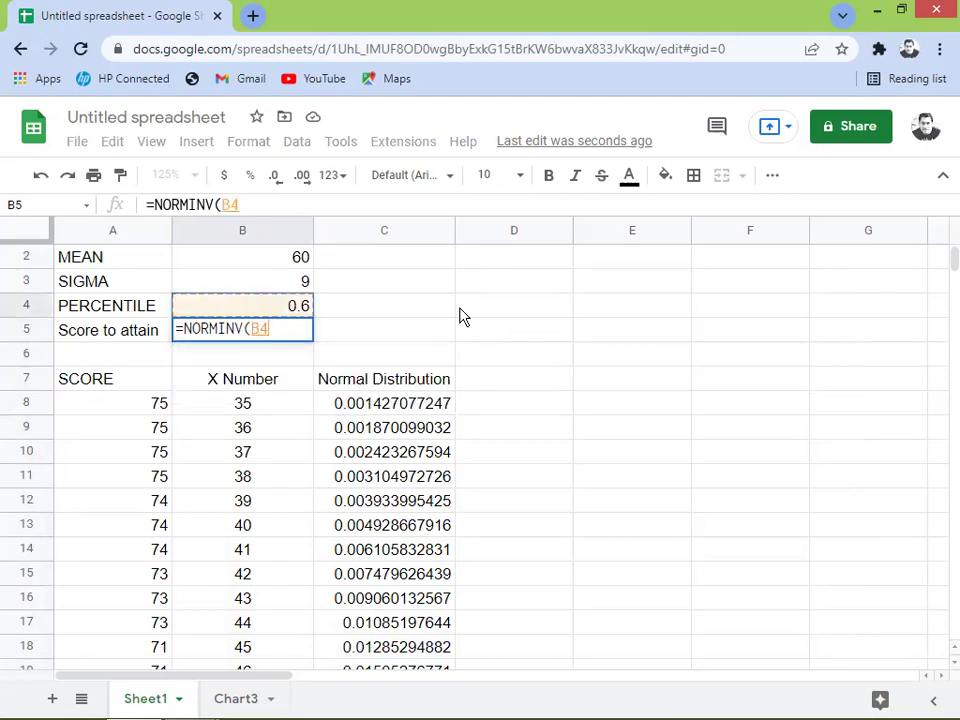
key("F4")
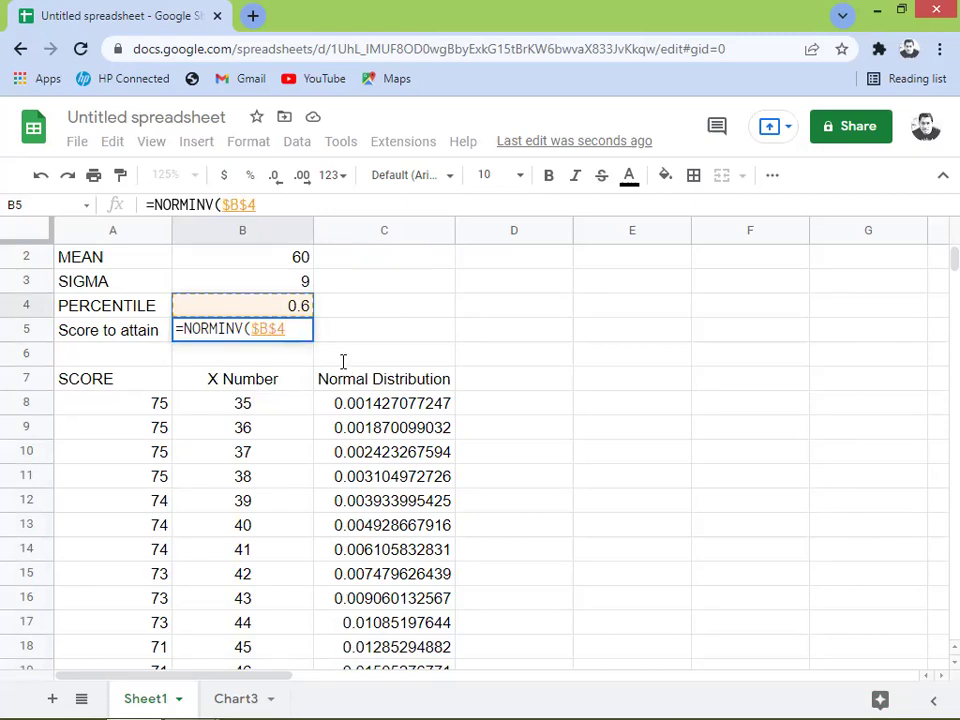
type(",")
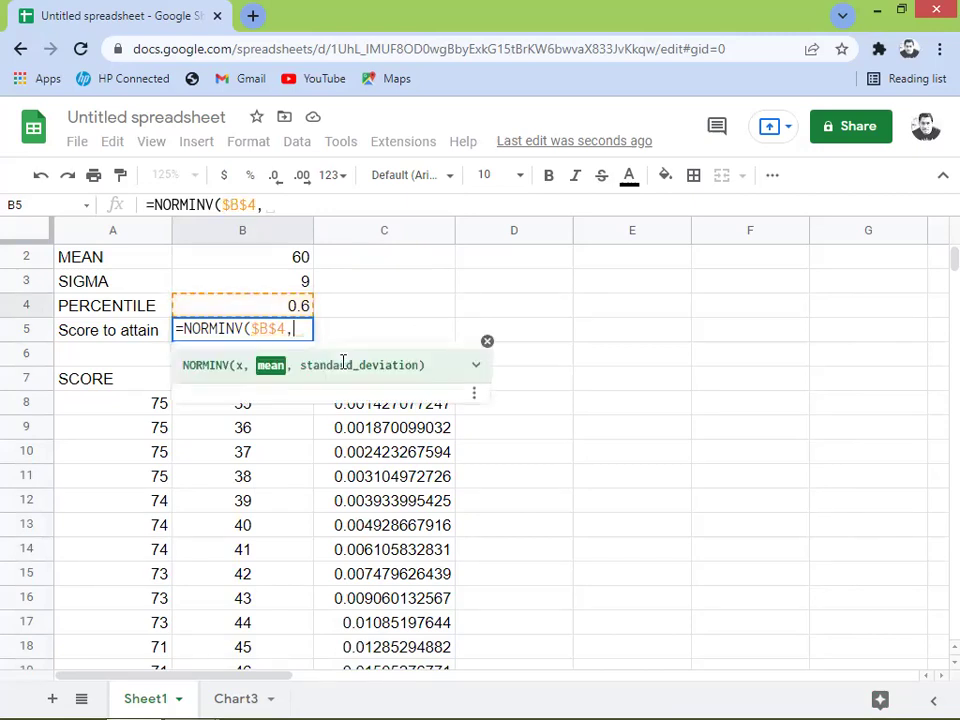
left_click(264, 258)
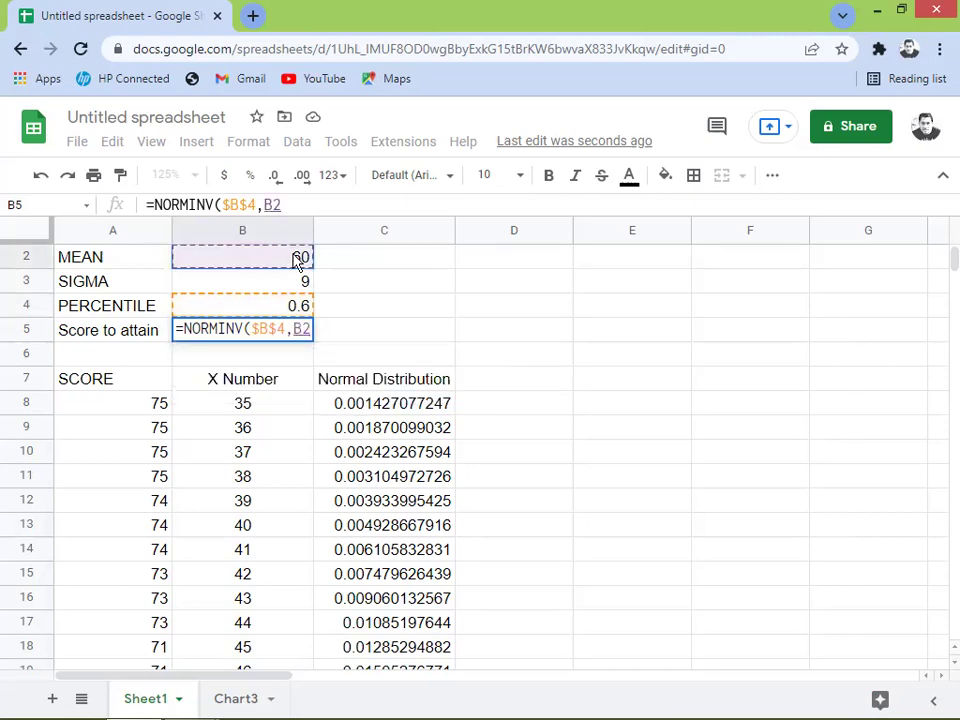
key("F4")
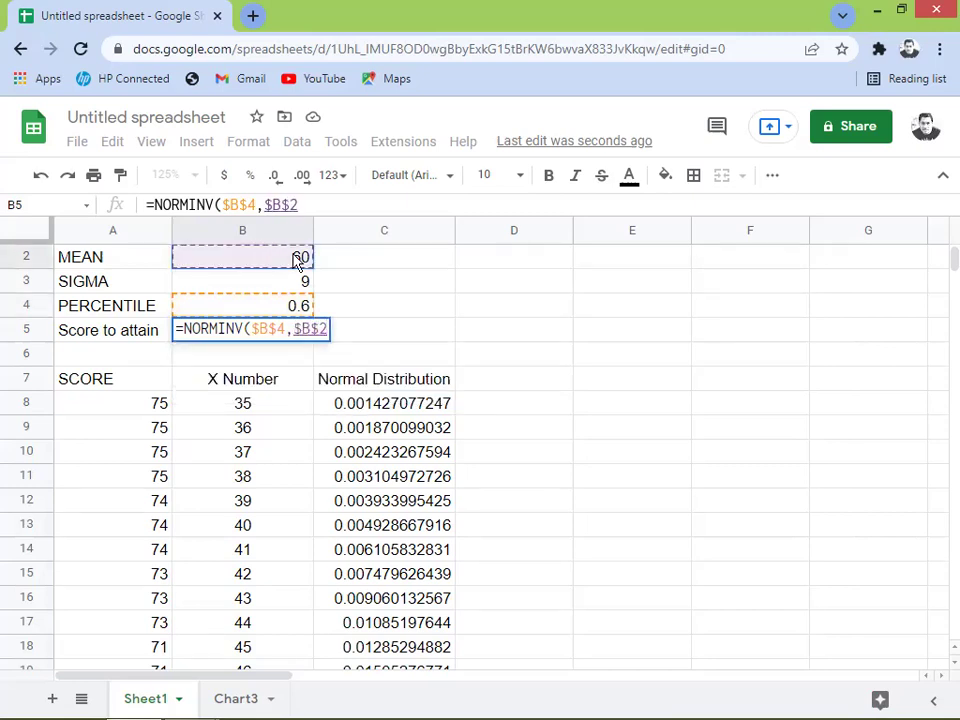
type(",")
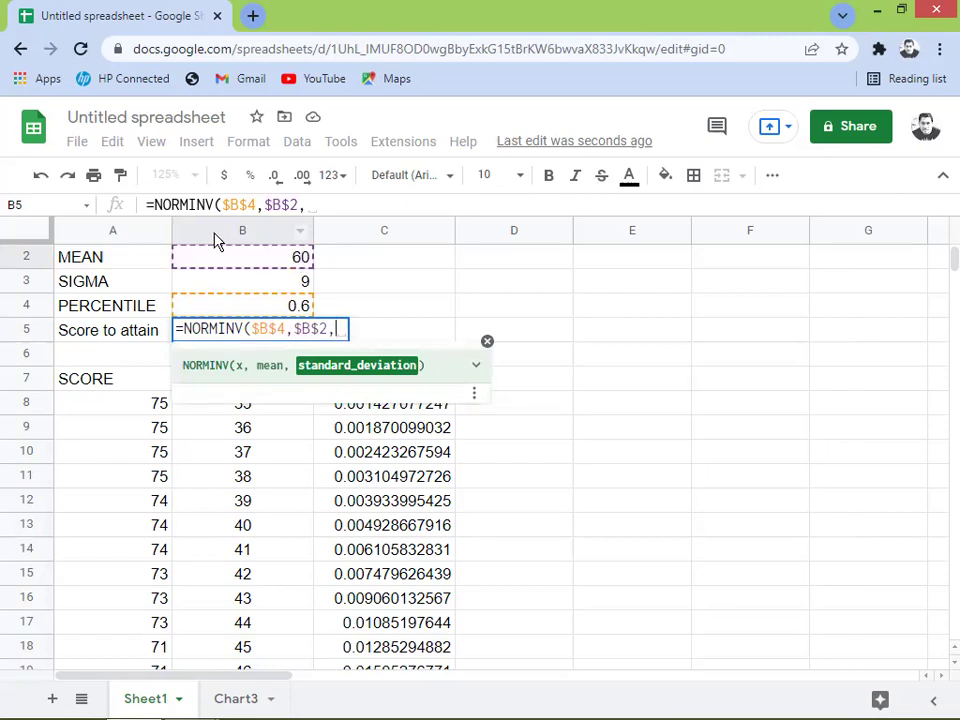
left_click(267, 284)
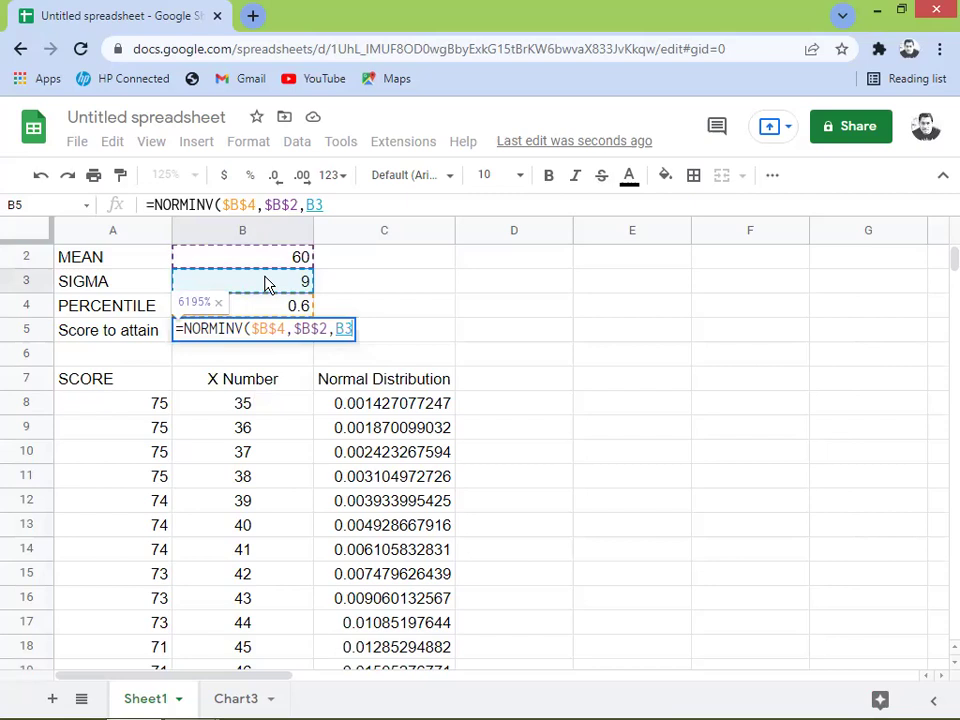
key("F4")
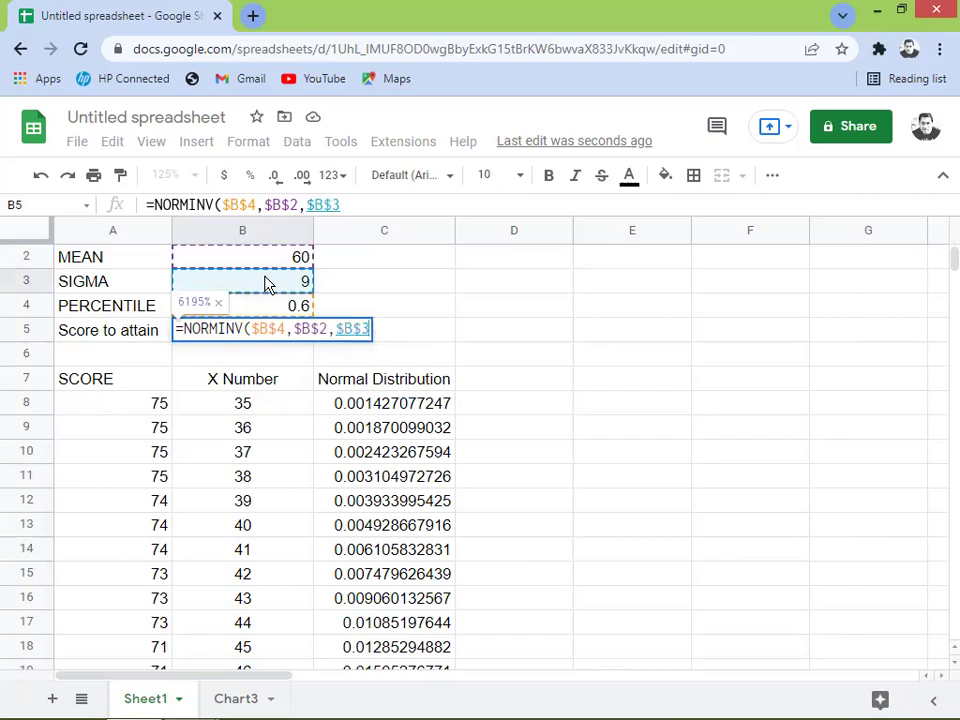
type(")")
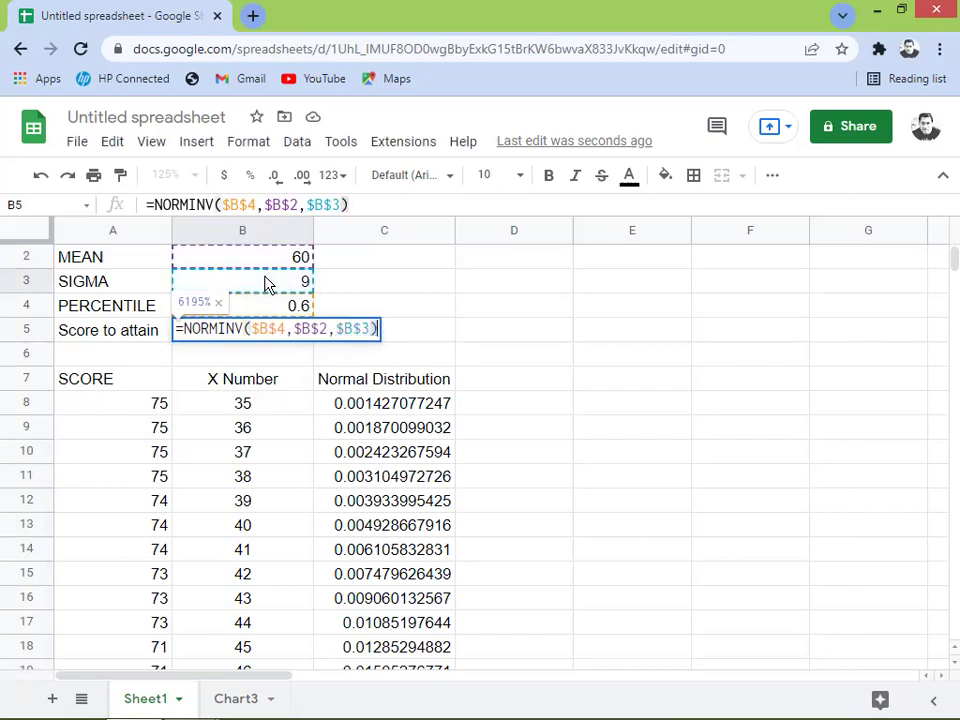
key("Return")
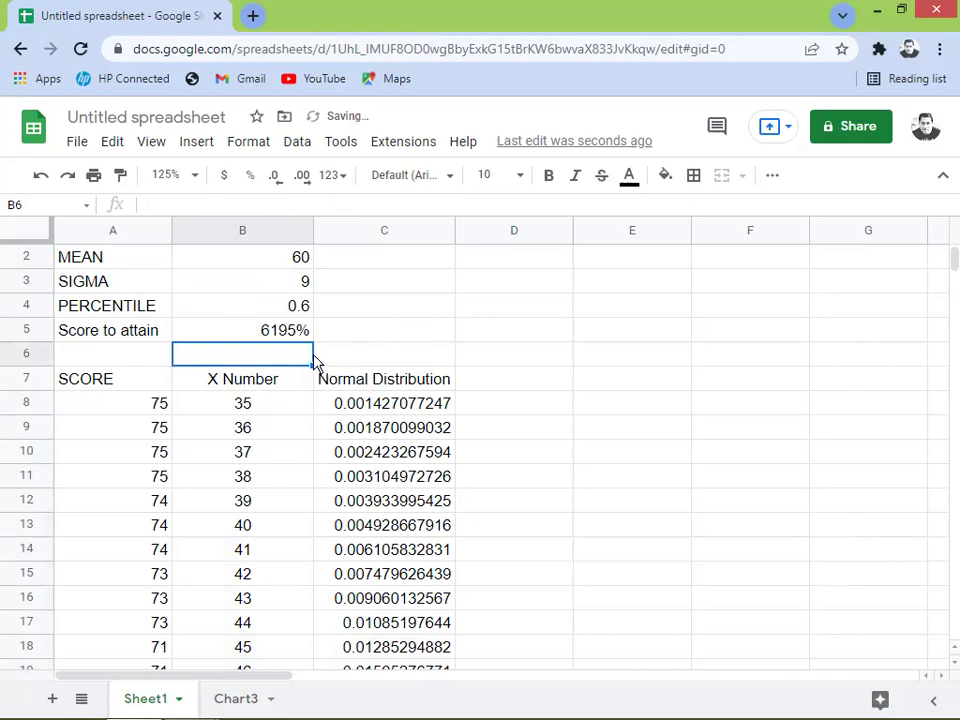
Format the Score to attain in B5 as a plain number with no decimal places.
left_click(290, 333)
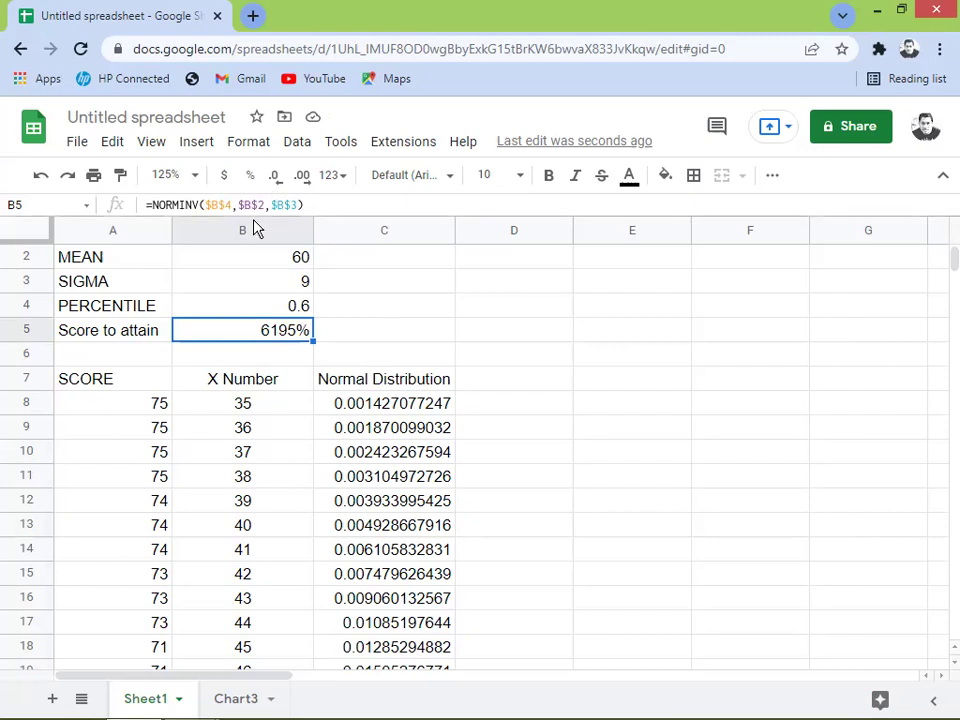
left_click(332, 180)
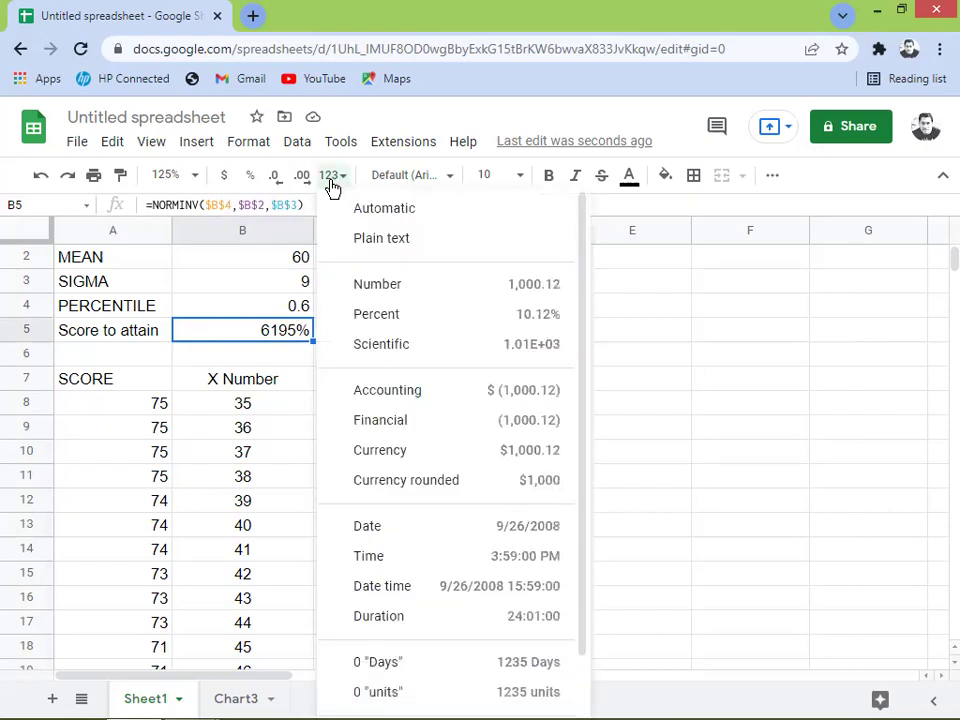
left_click(371, 287)
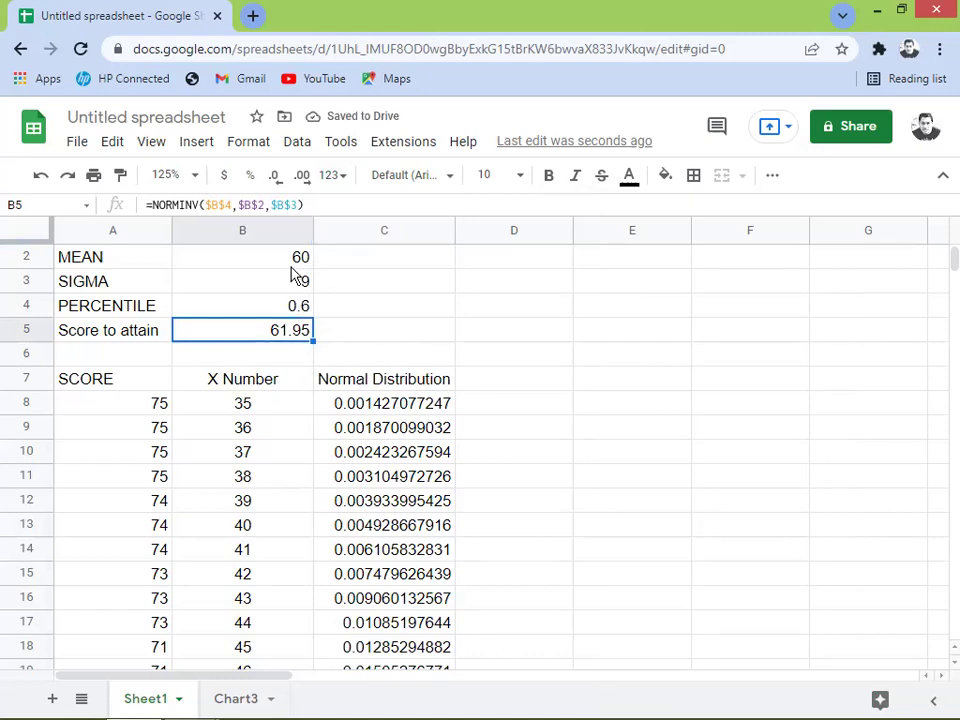
left_click(275, 180)
Set the percentile in B4 to 0.5 and check the recalculated Score to attain in B5.
key("Up")
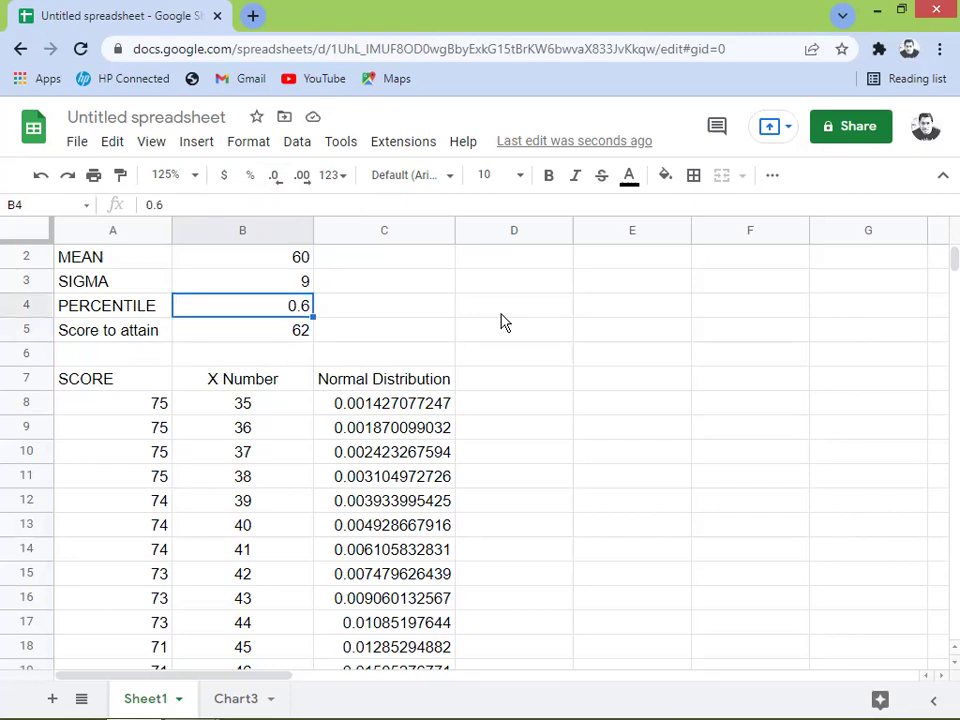
type(".5")
key("Return")
key("Up")
key("Down")
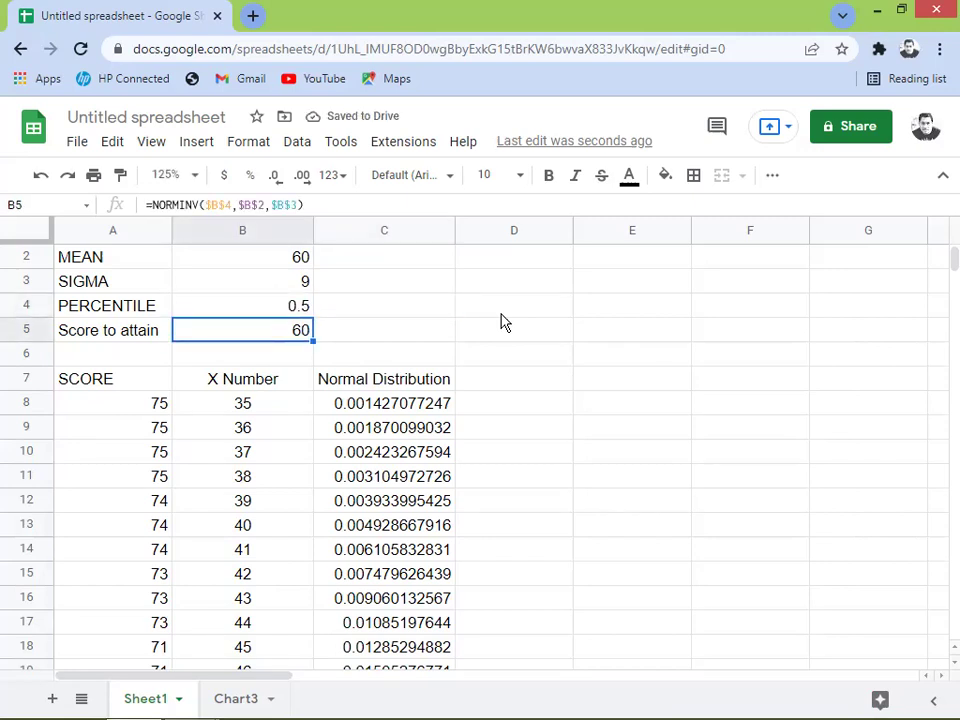
key("Up")
key("Down")
key("Up")
key("Down")
key("Up")
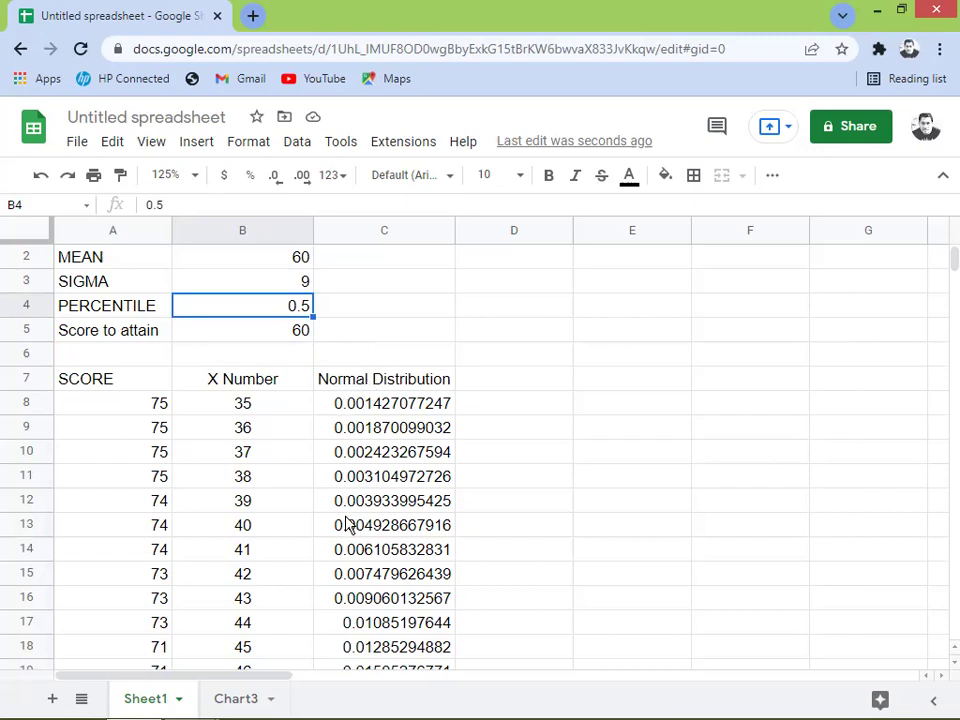
Examine the normal distribution curve on the Chart3 sheet, comparing points on both sides of its peak with the values on Sheet1.
left_click(232, 702)
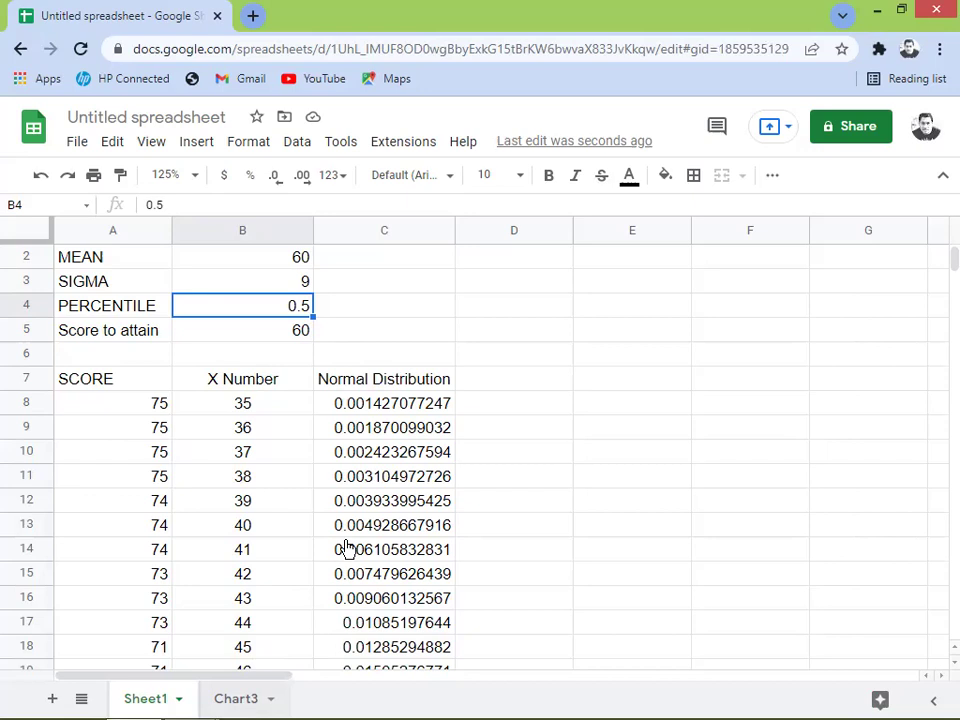
mouse_move(482, 323)
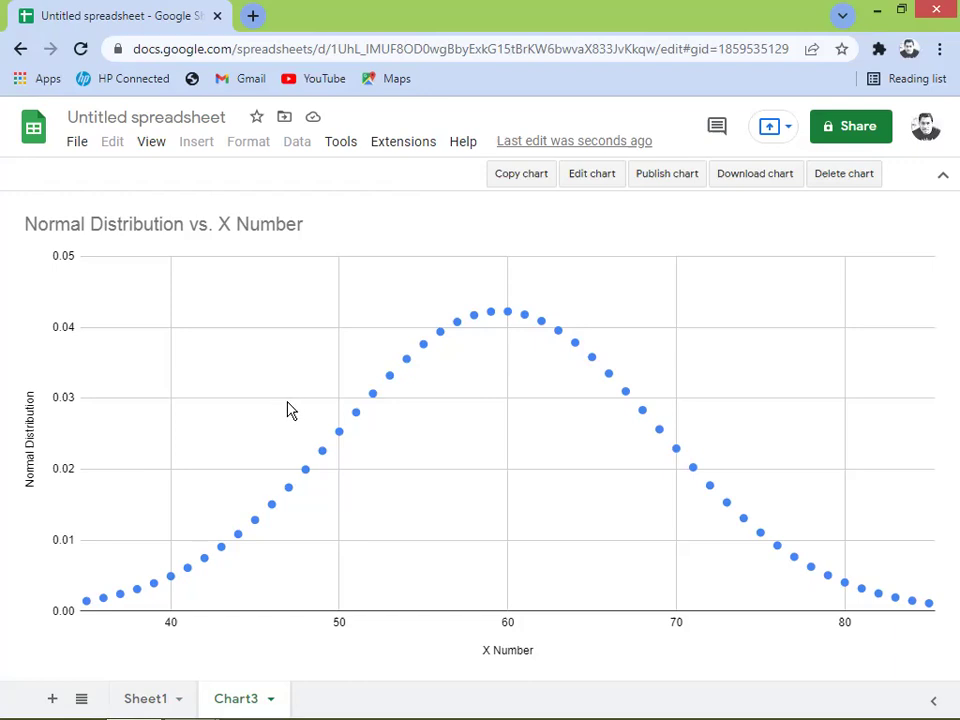
left_click(146, 697)
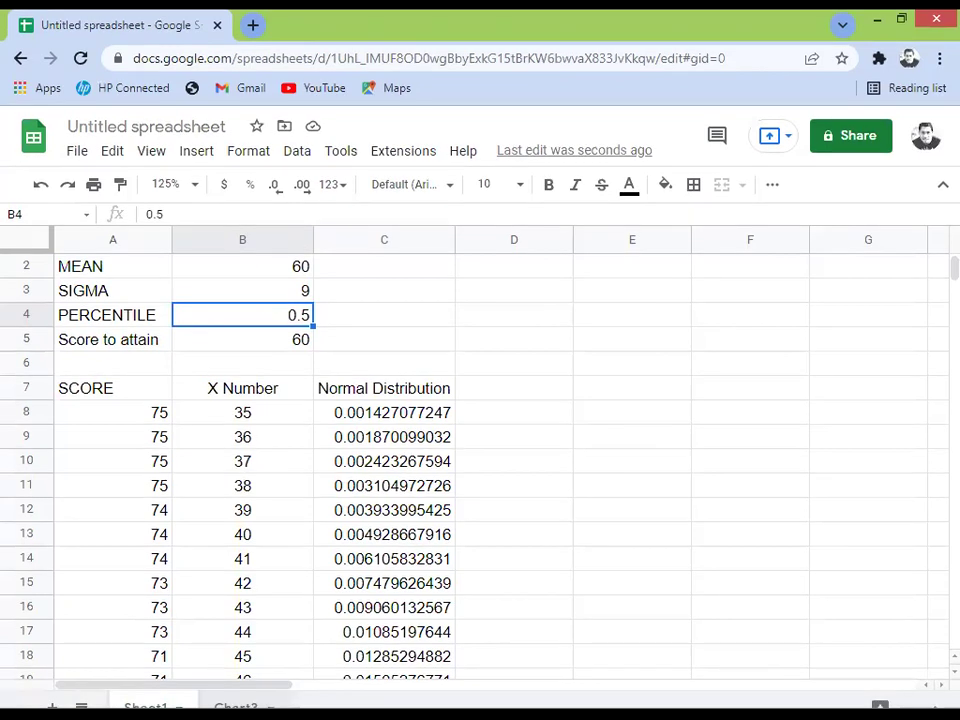
left_click(236, 707)
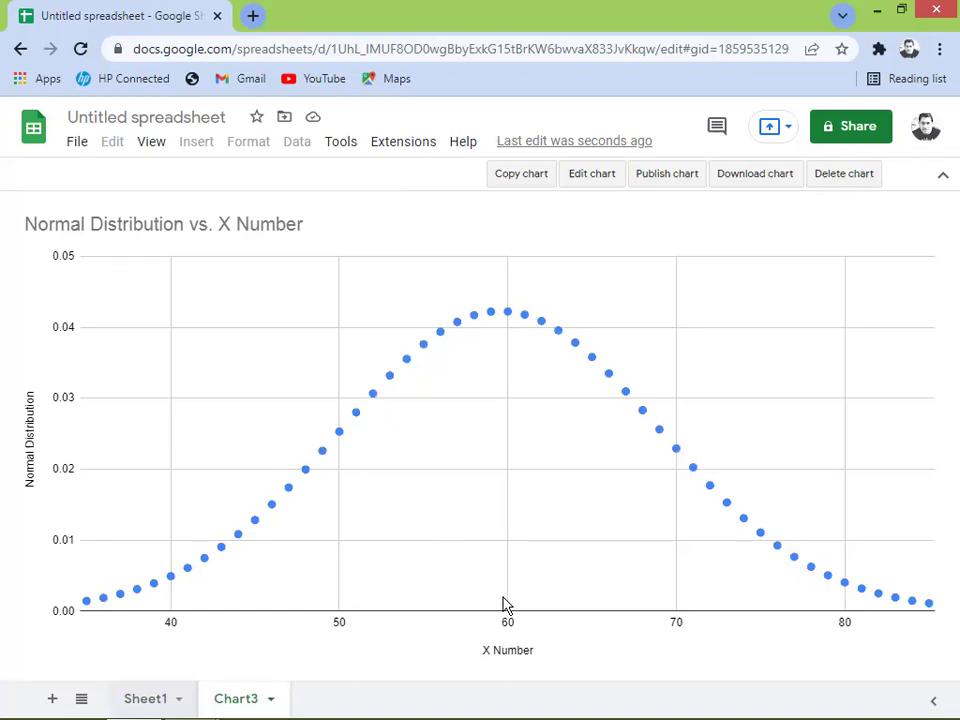
left_click(357, 420)
left_click(364, 501)
mouse_move(358, 424)
mouse_move(676, 458)
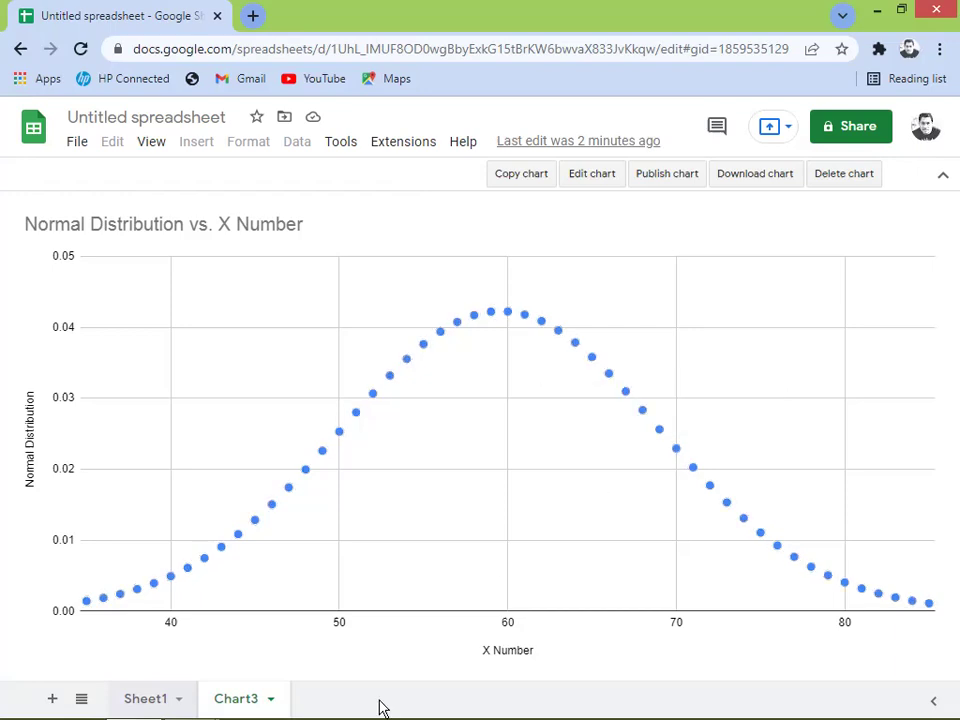
Work out the scratch calculation =69-51 in cell D10 on Sheet1 and clear the cell again.
left_click(170, 700)
left_click(531, 459)
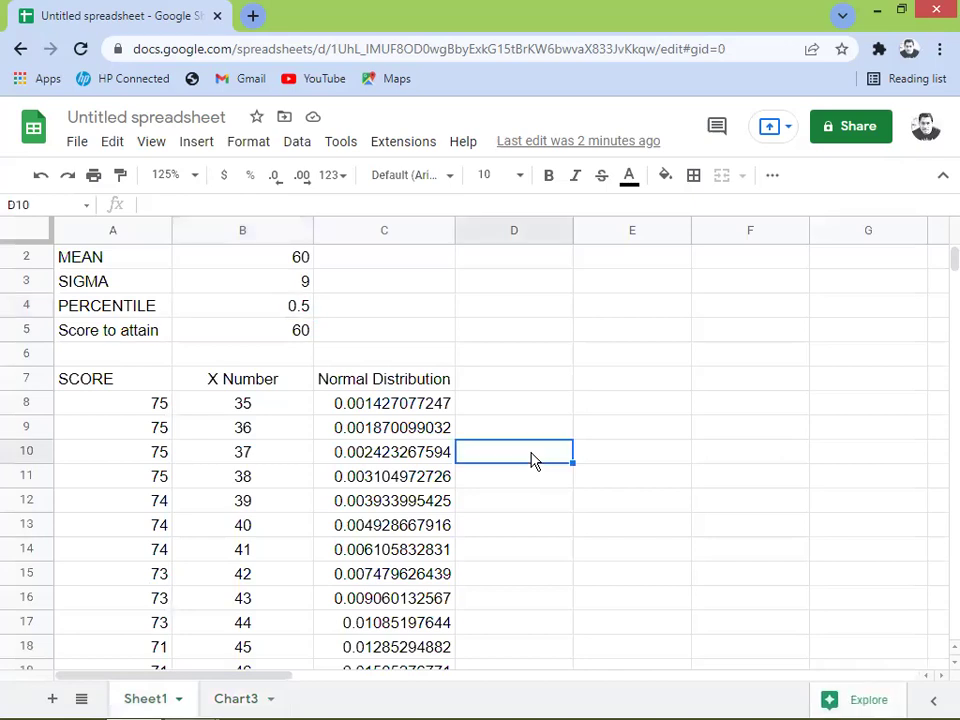
type("=")
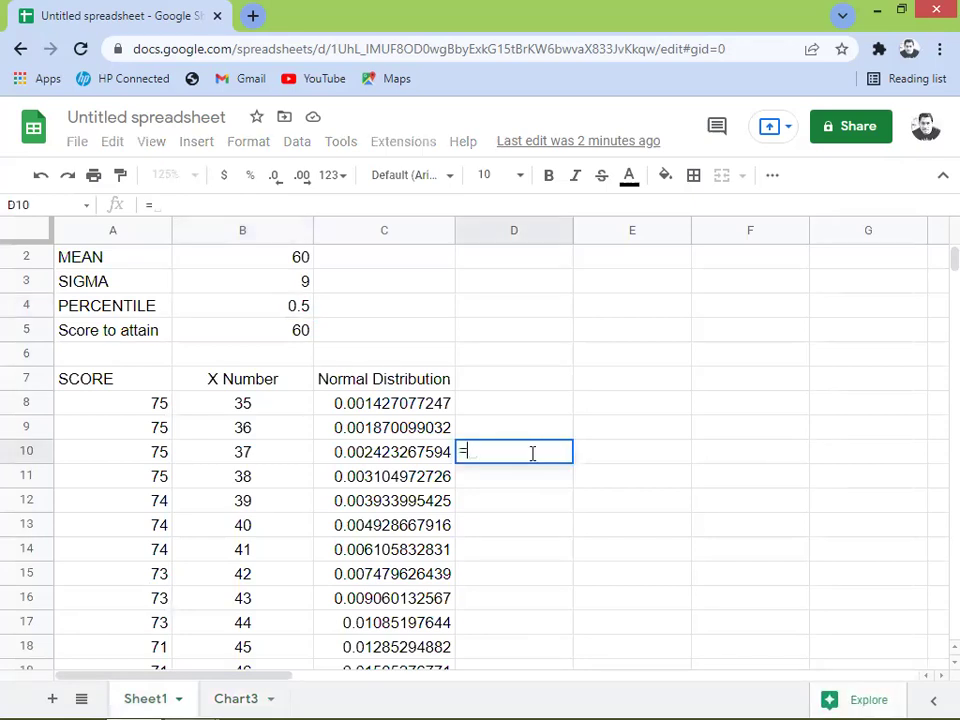
type("61")
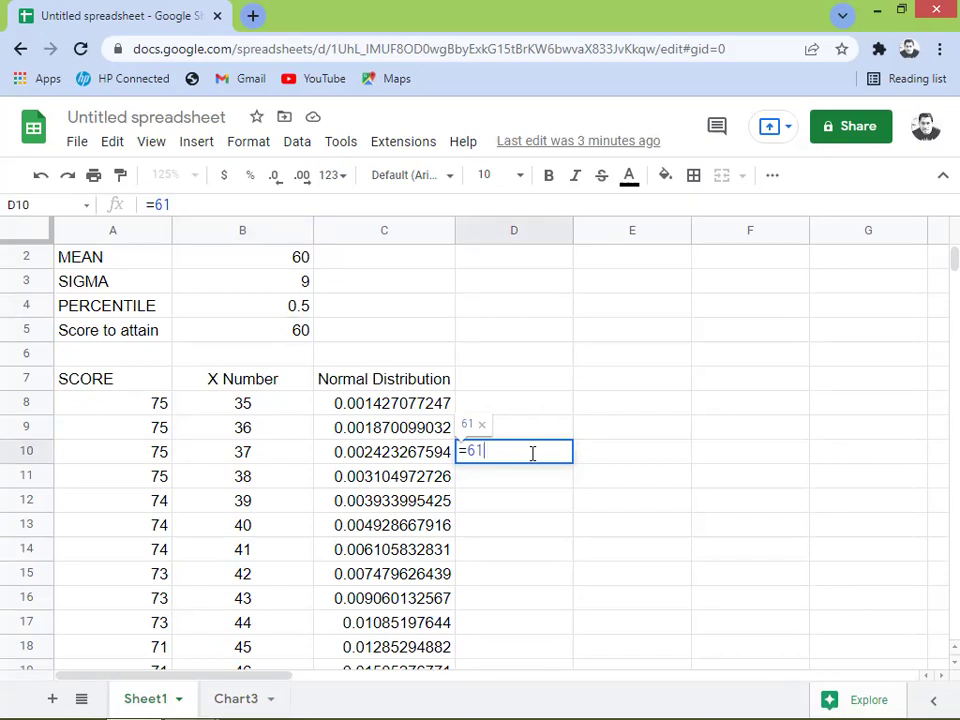
key("BackSpace")
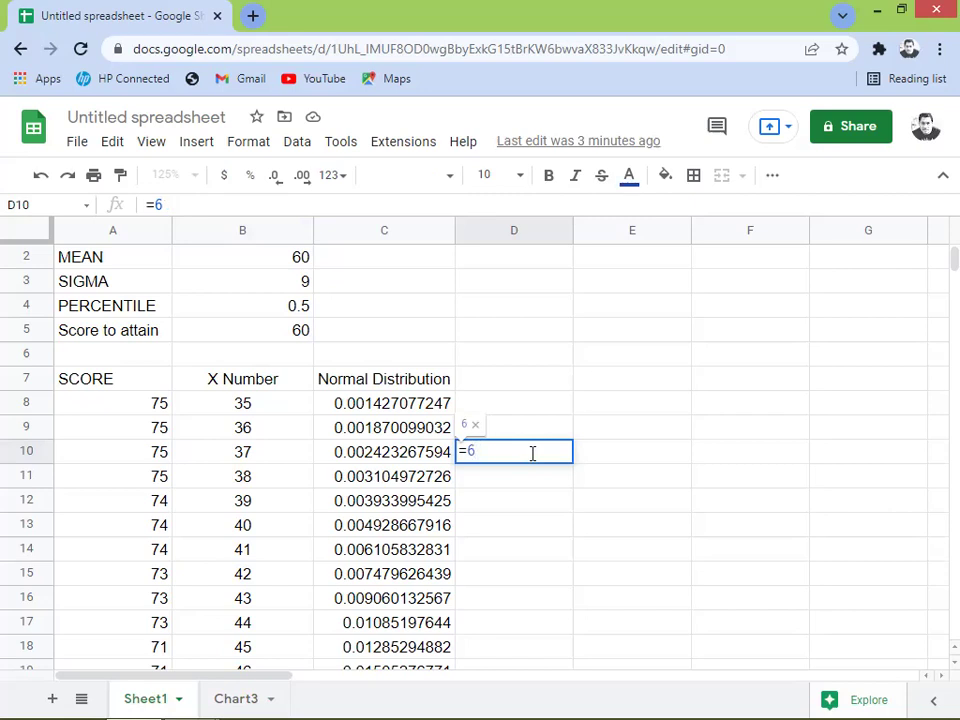
type("9")
type("-51")
key("Return")
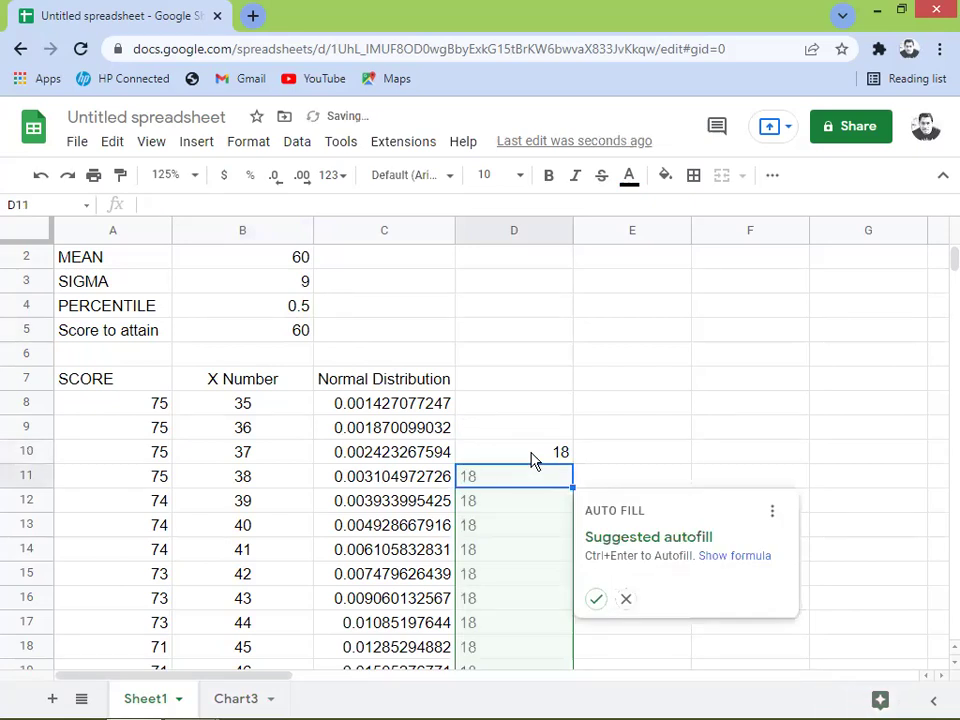
left_click(643, 429)
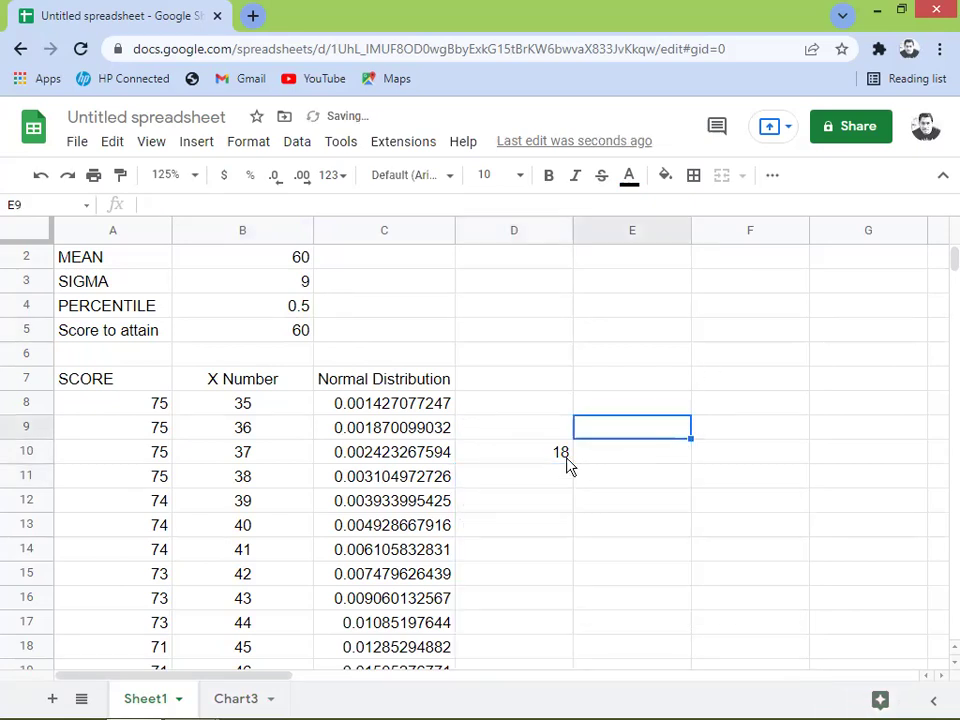
left_click(540, 466)
key("Delete")
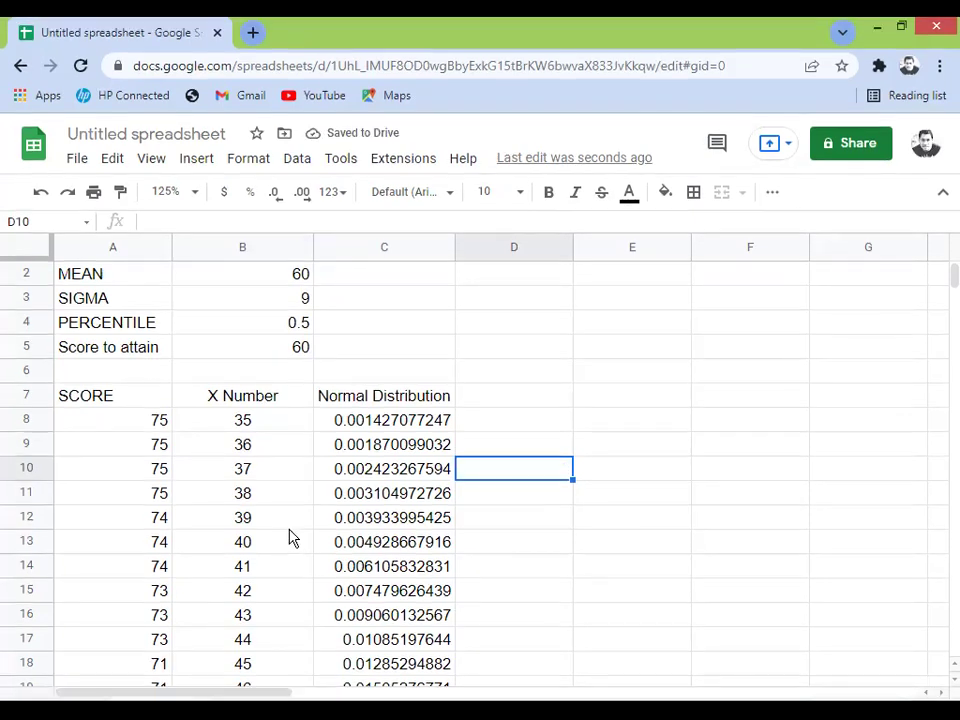
Examine the Chart3 curve at X Number 51, near 69, at the peak around 60 and along both tails.
left_click(240, 700)
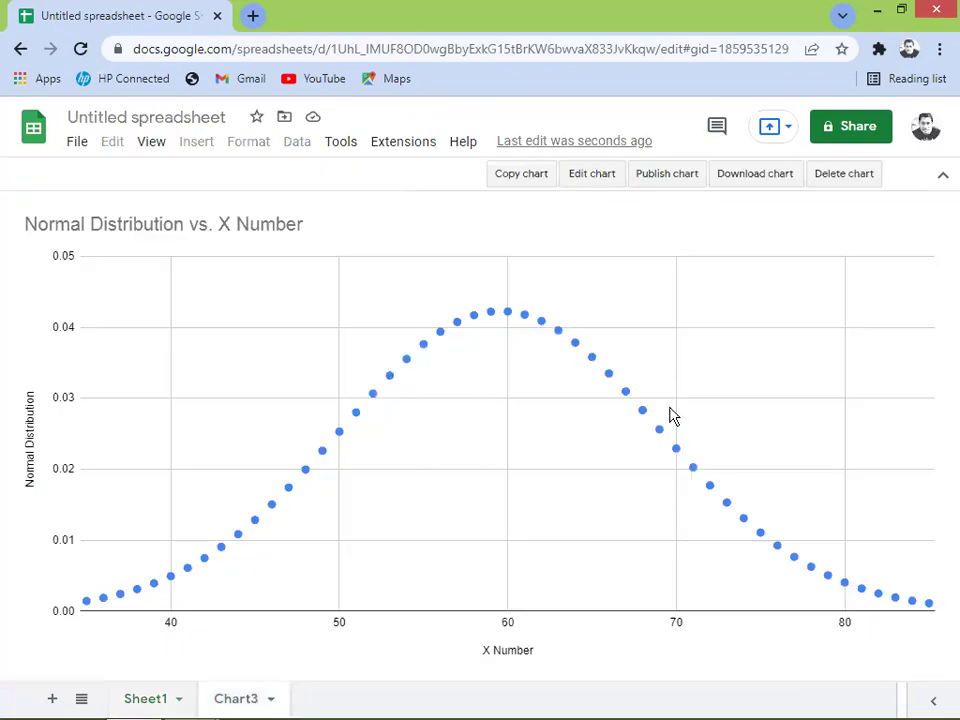
mouse_move(358, 420)
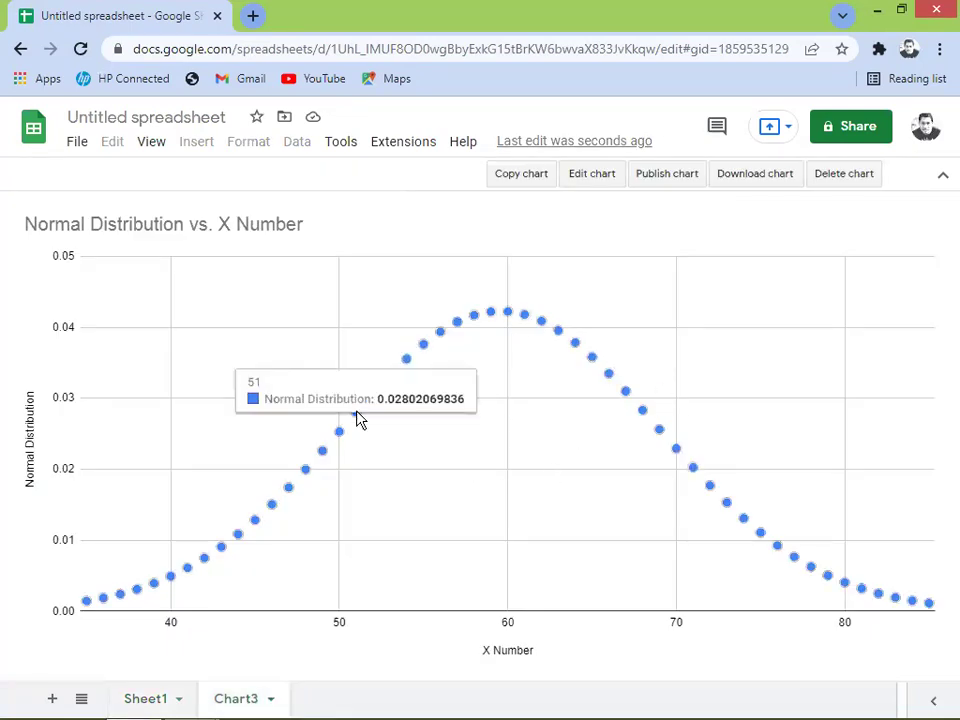
mouse_move(660, 442)
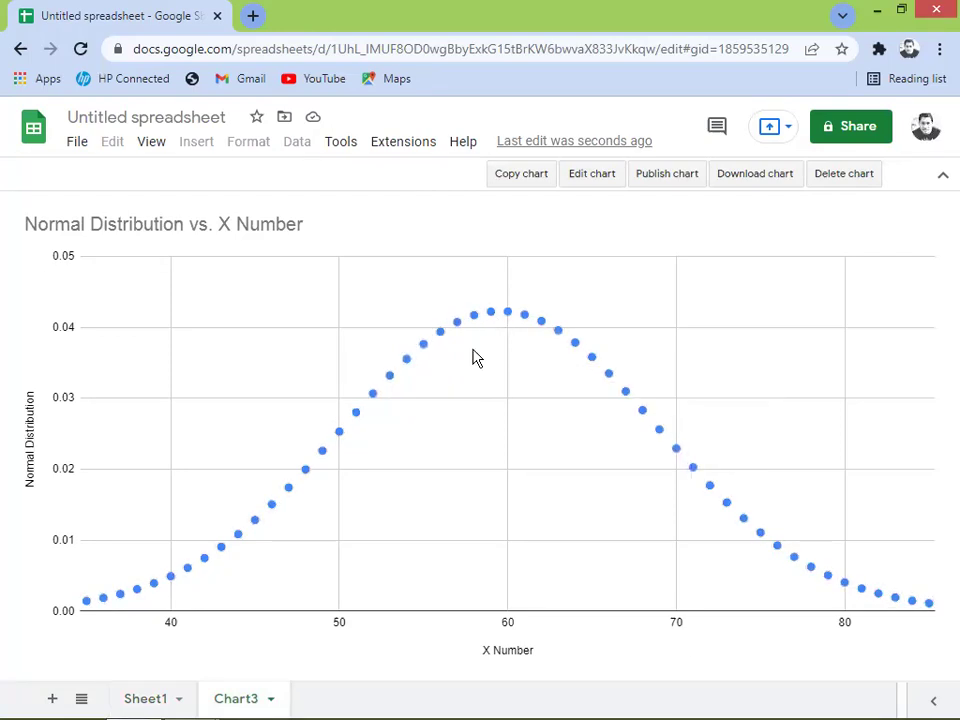
mouse_move(505, 316)
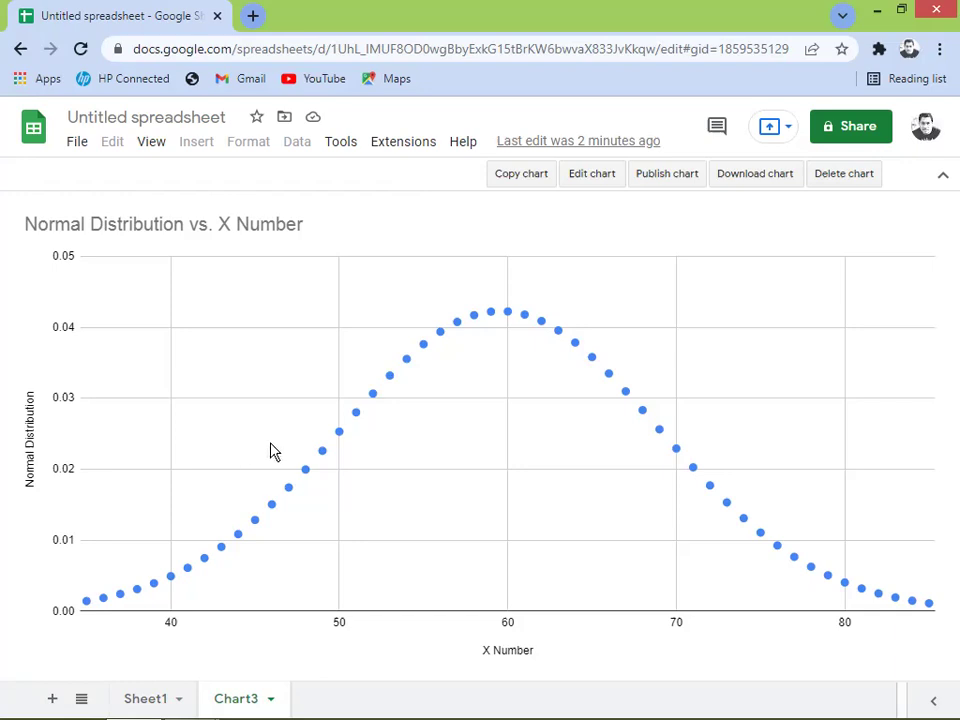
mouse_move(742, 530)
mouse_move(193, 575)
Review the scores, X numbers, normal distribution column and summary cells B2 to B5 on Sheet1, and compare them with the Chart3 curve.
left_click(140, 698)
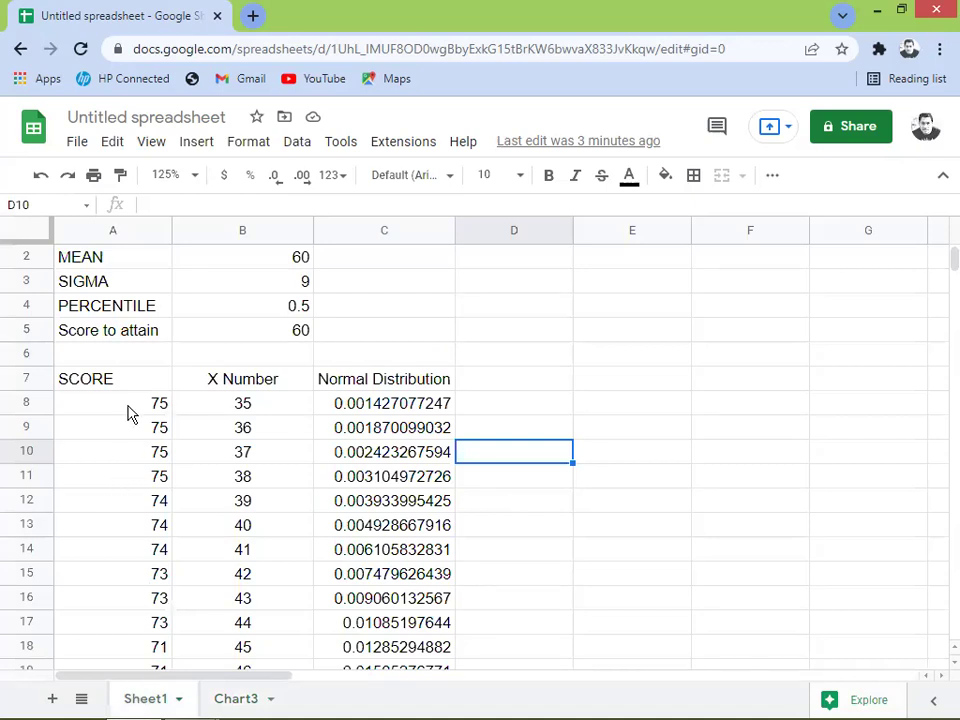
left_click(132, 413)
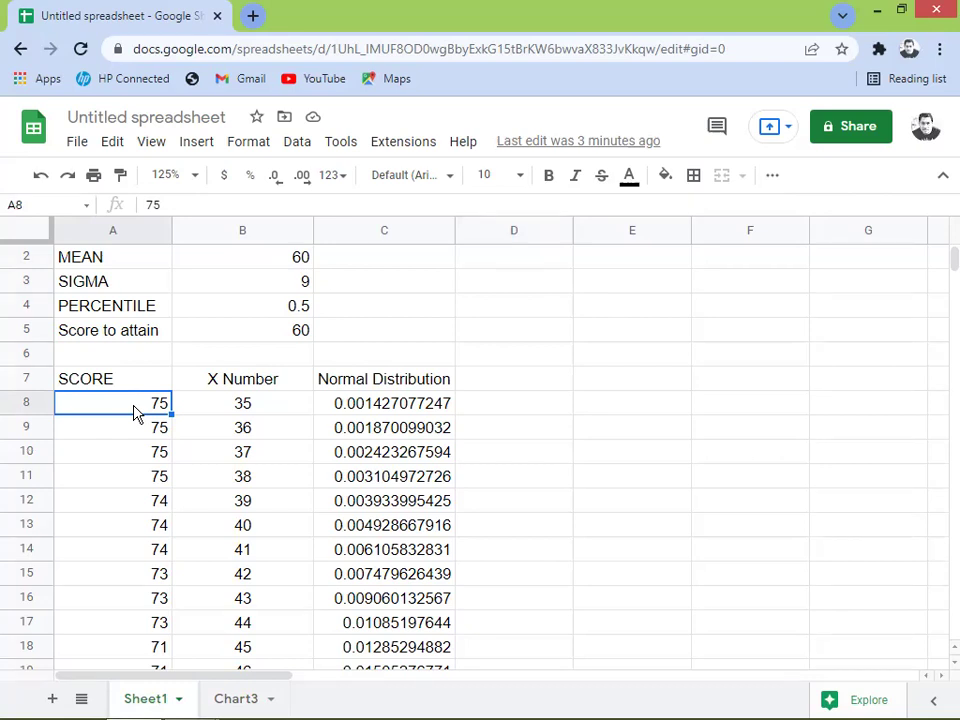
key("Right")
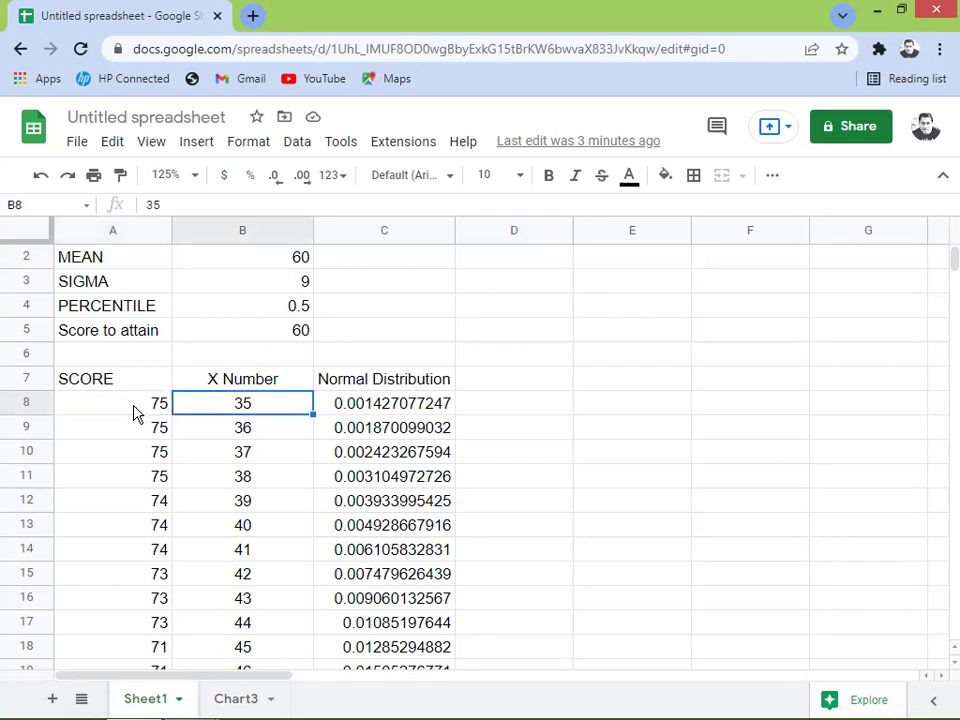
key("Right")
key("Up")
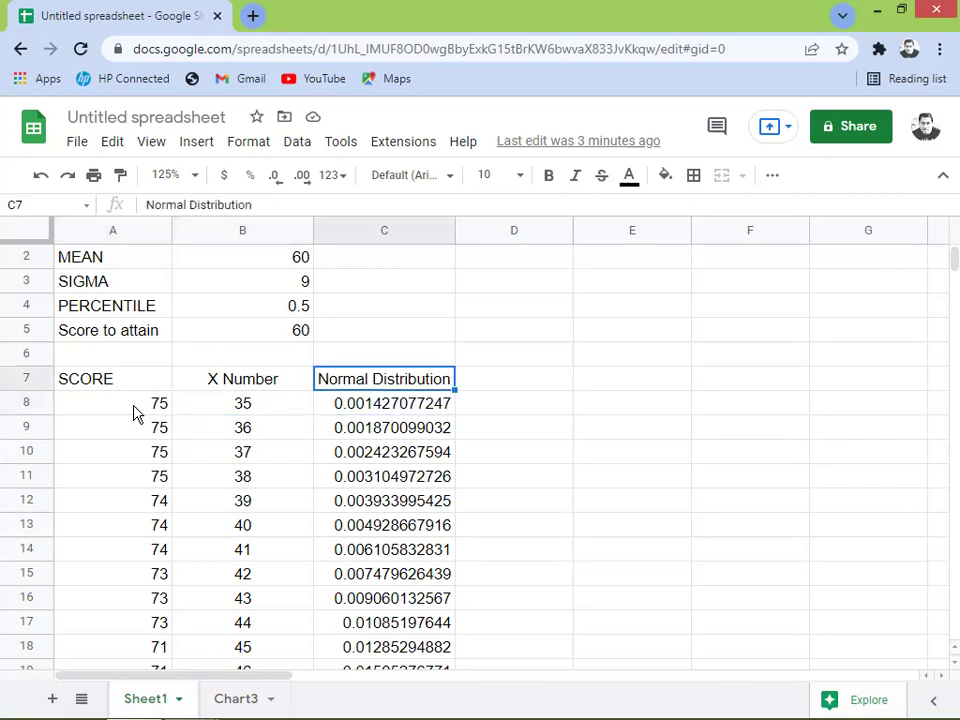
key("ctrl+Up")
key("Left")
key("Down")
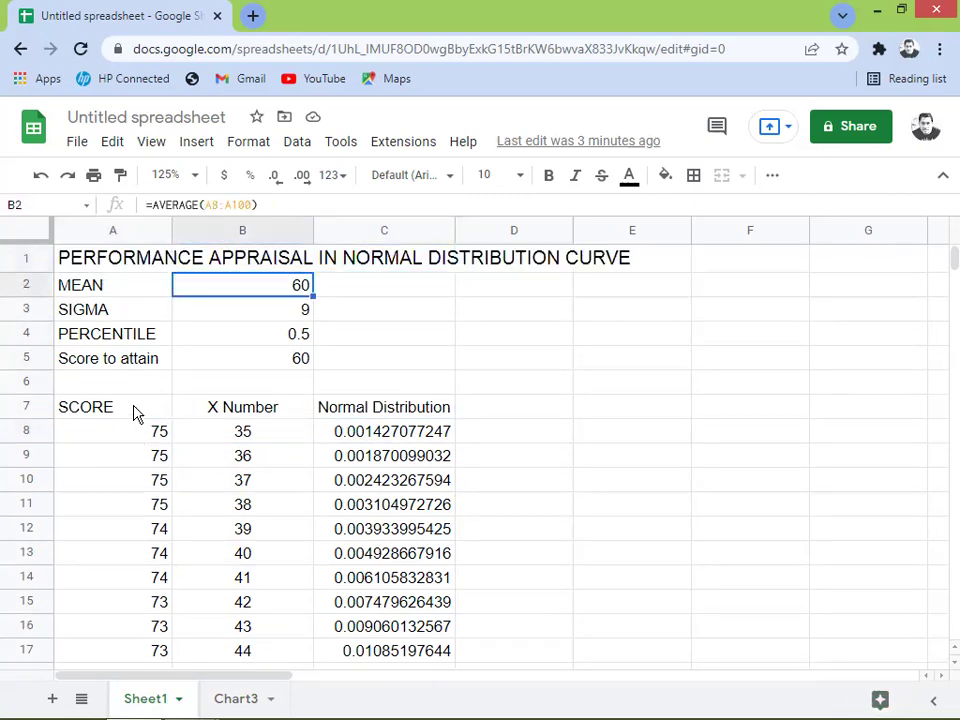
key("Down")
key("Down")
key("Down")
key("Down")
key("Down")
key("Down")
key("Left")
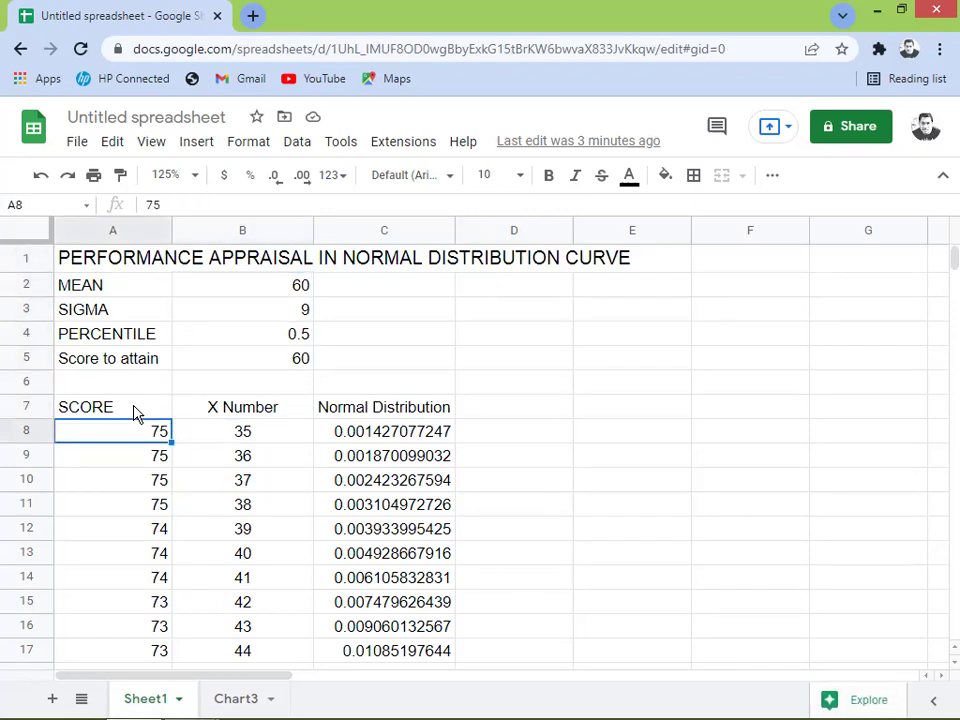
left_click(236, 699)
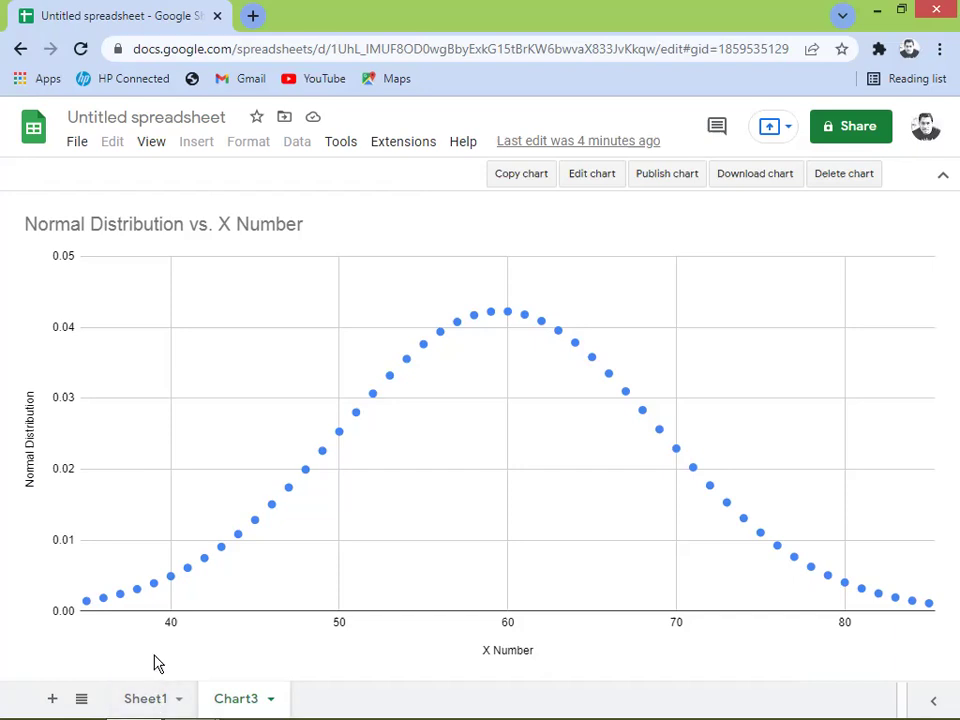
left_click(156, 698)
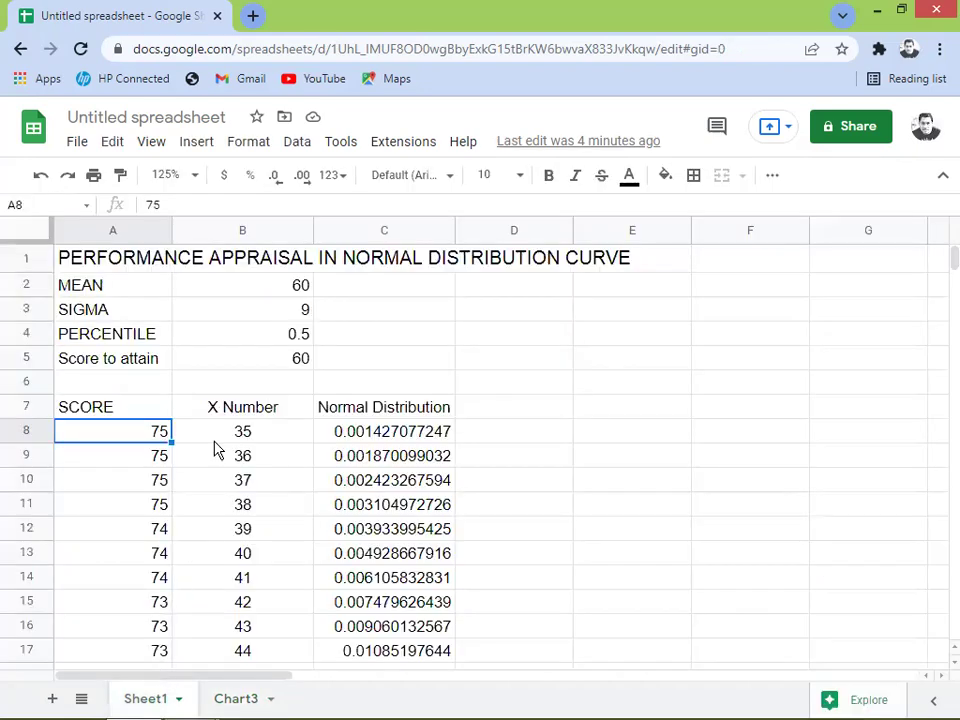